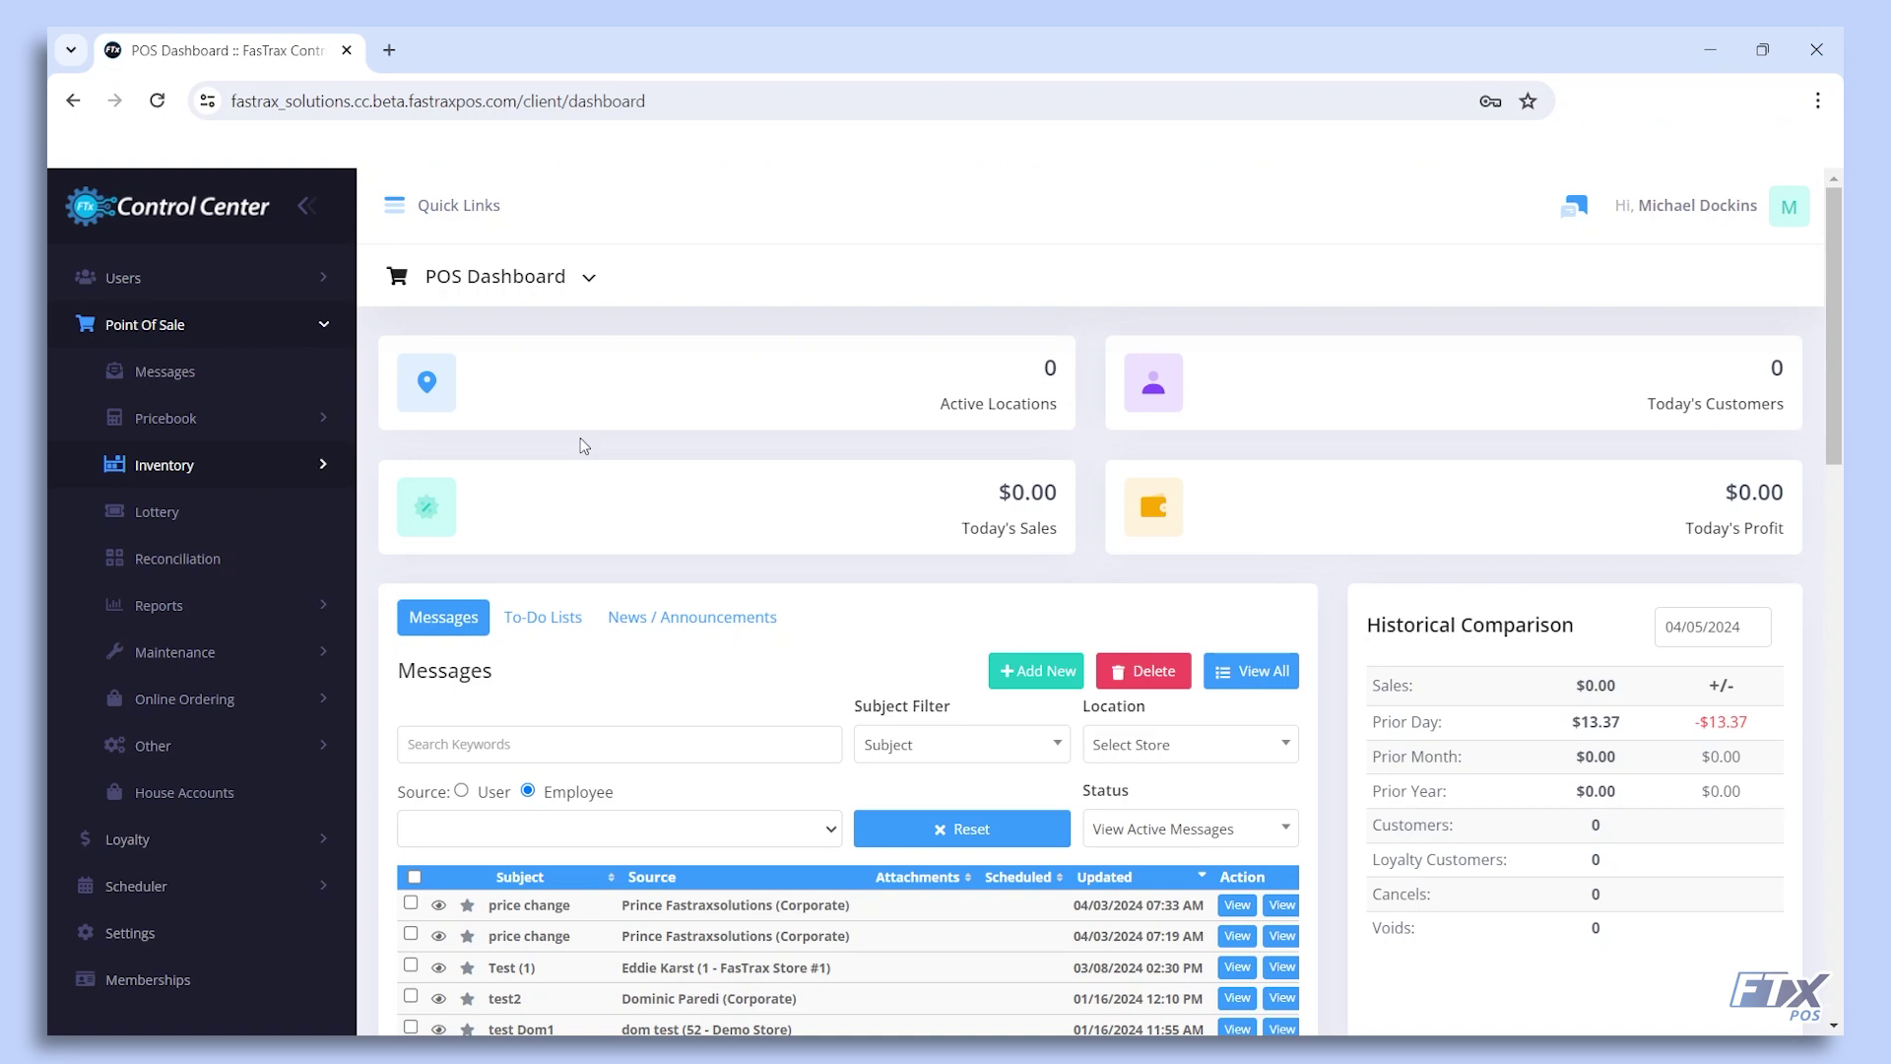
# Open the EDI Setup page in the Point Of Sale vendor maintenance area and start a new EDI setup
pyautogui.click(254, 652)
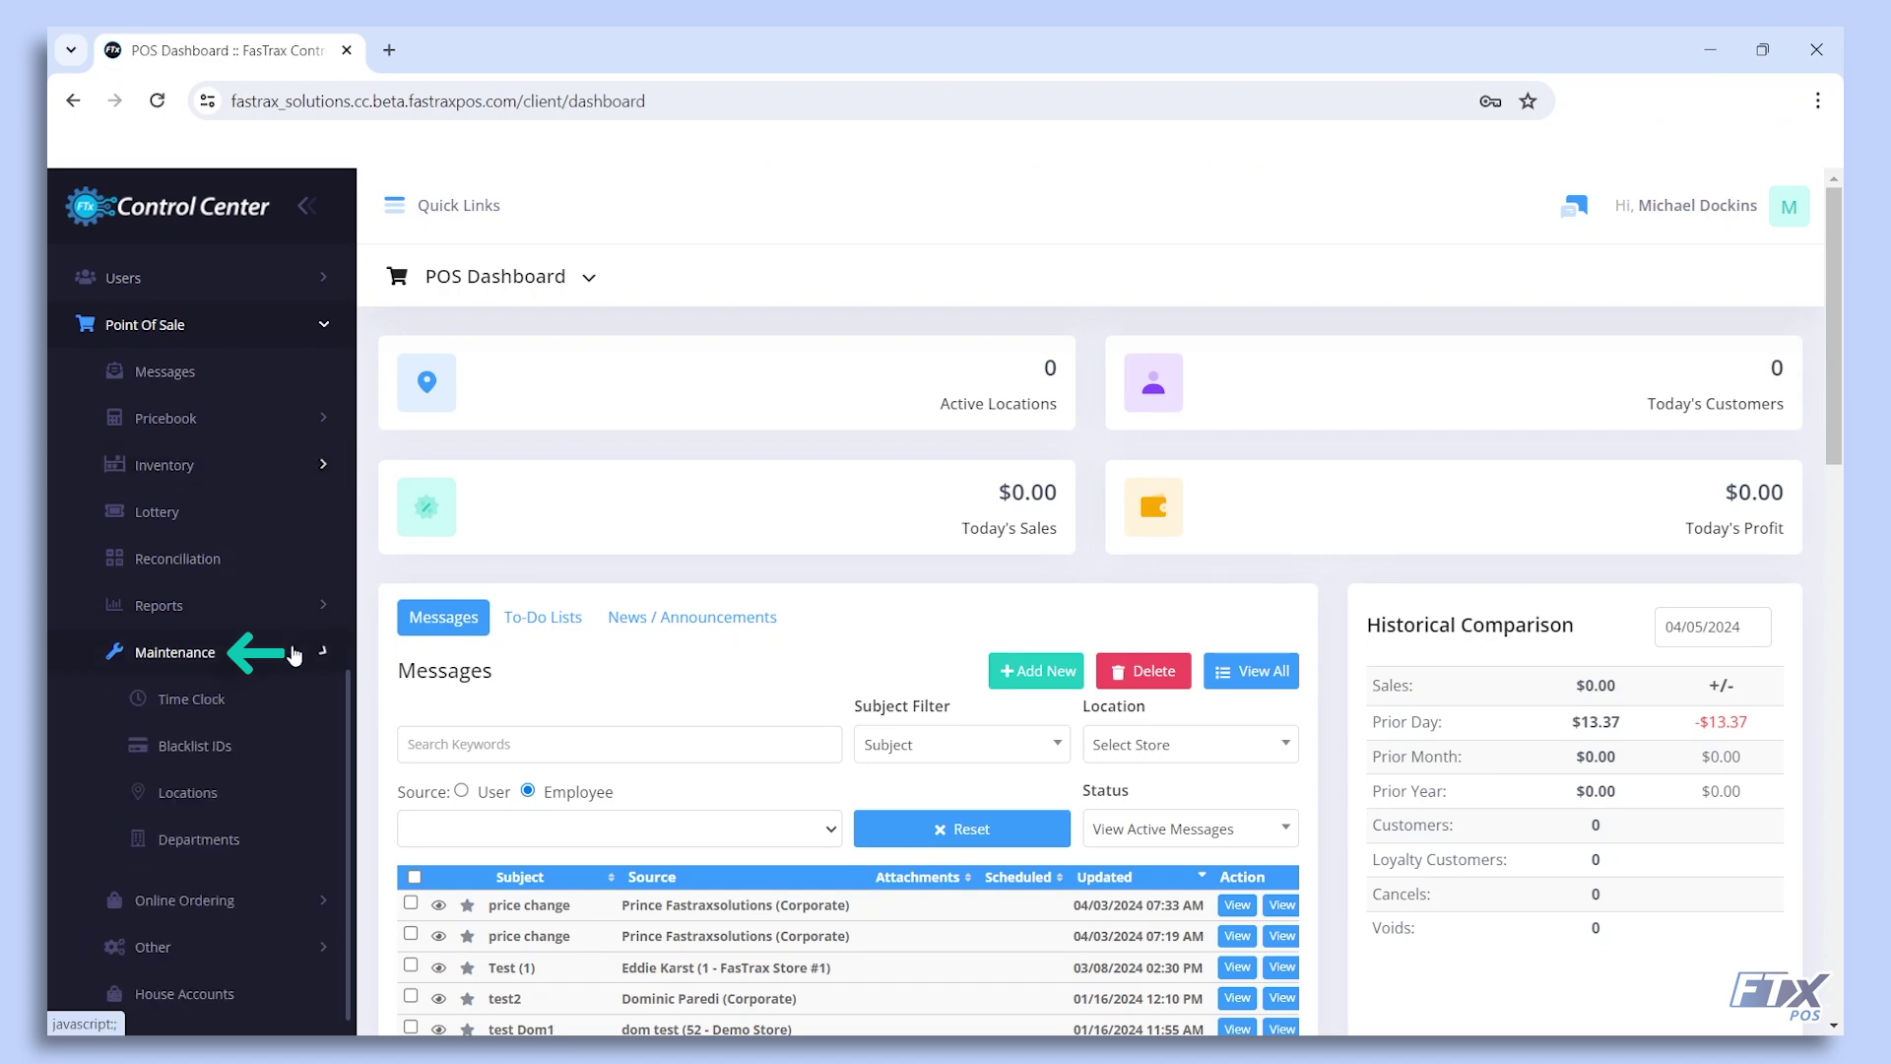
pyautogui.scroll(-1, 289, 697)
pyautogui.click(184, 863)
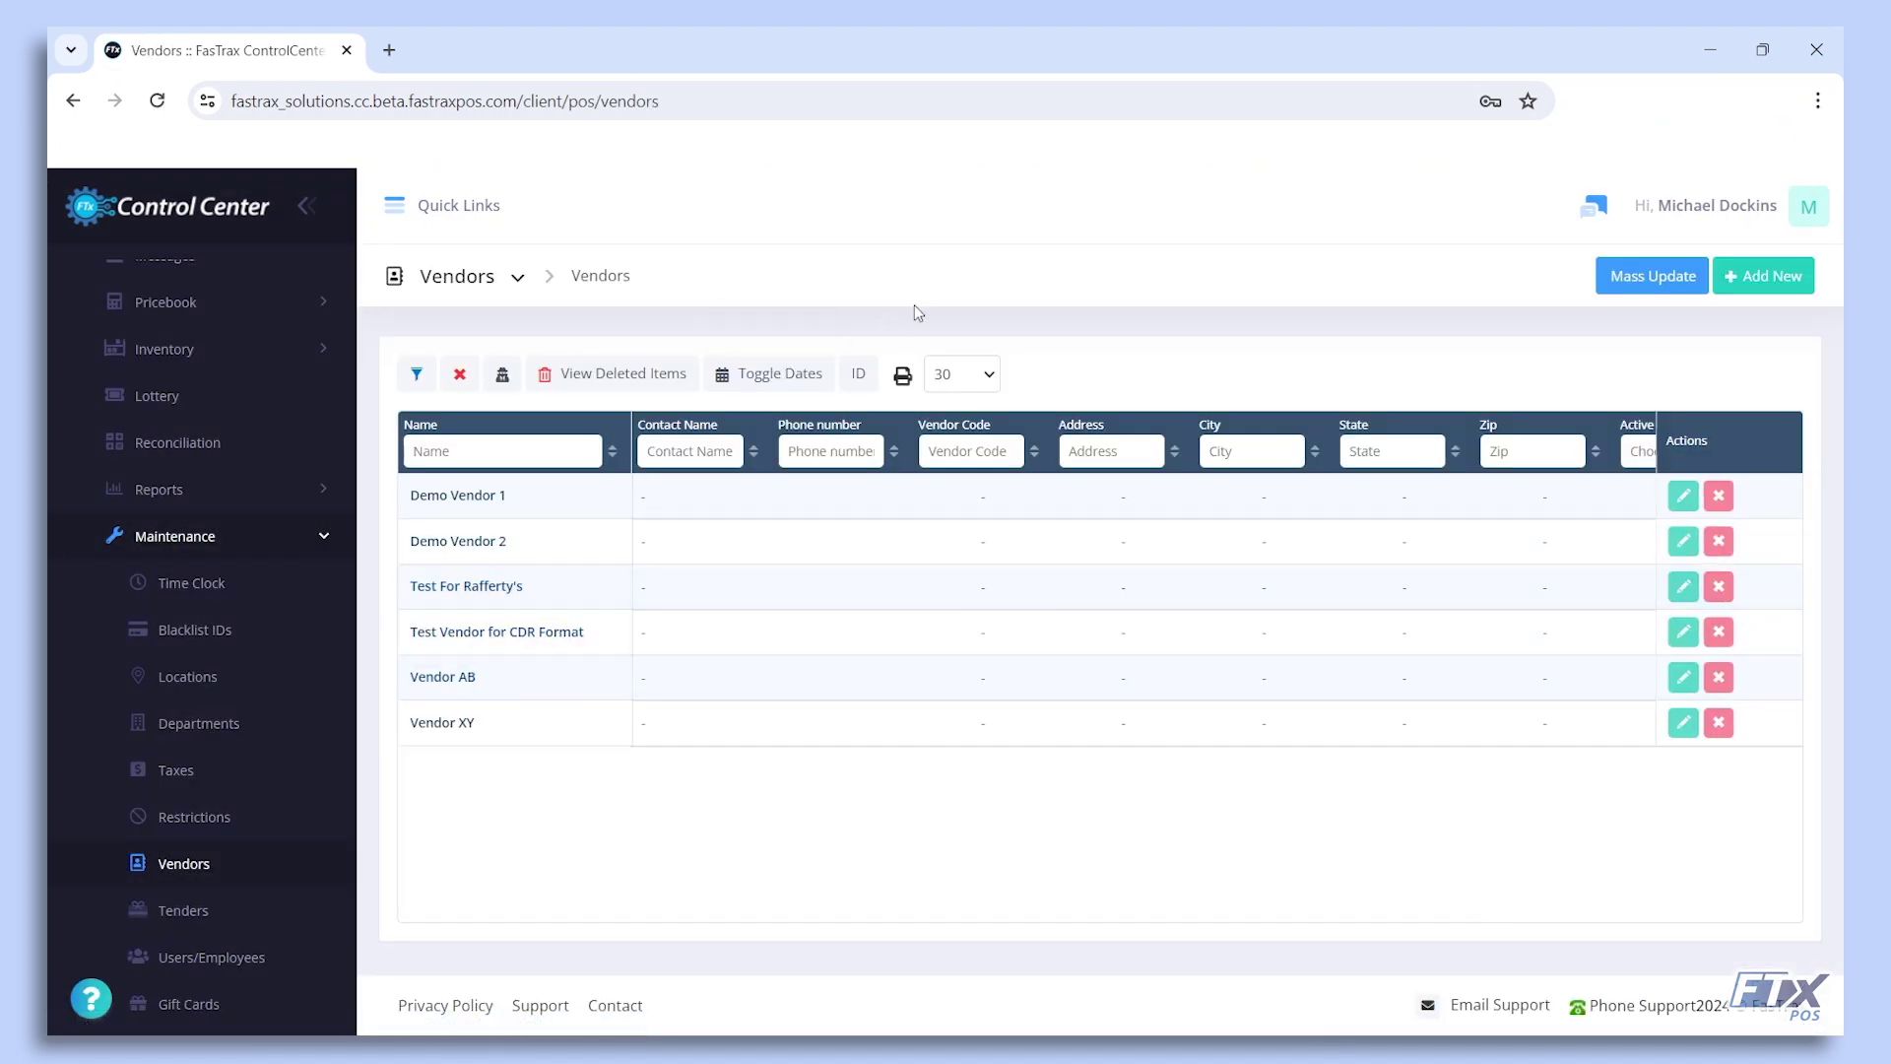
pyautogui.click(517, 278)
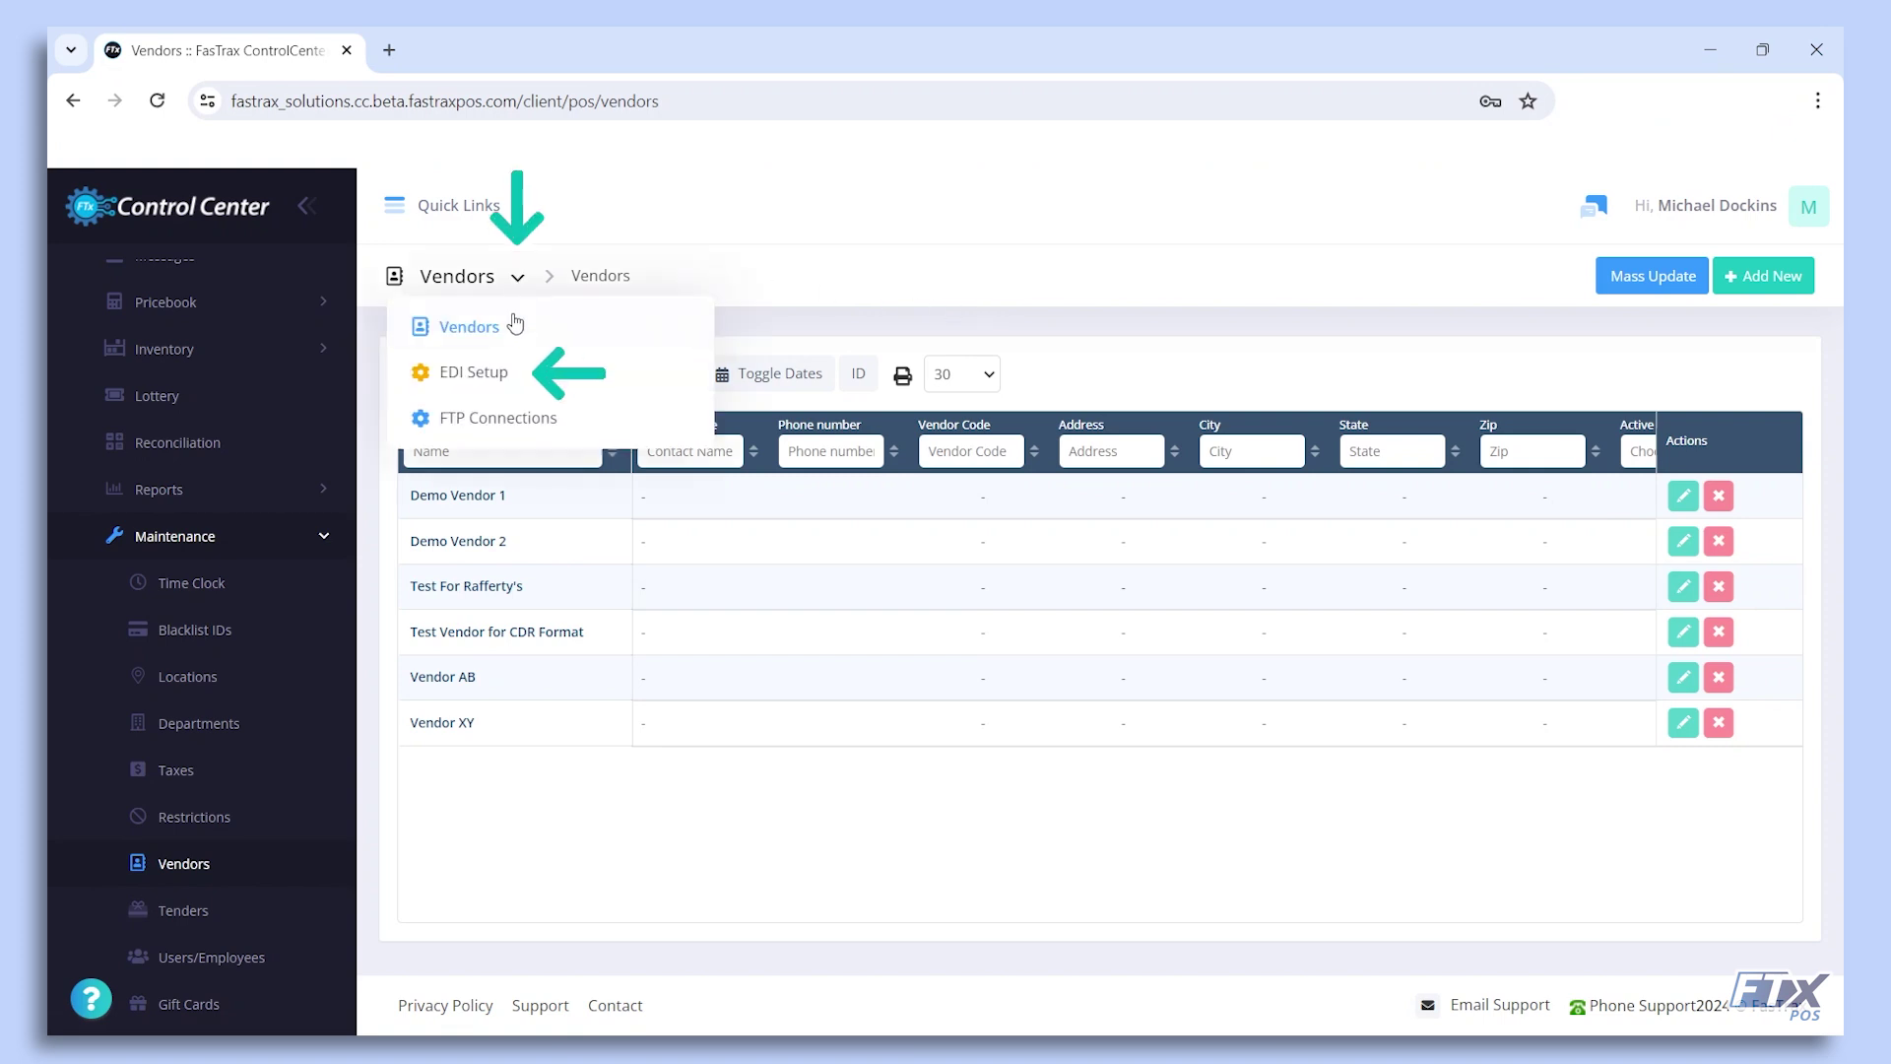
pyautogui.click(495, 383)
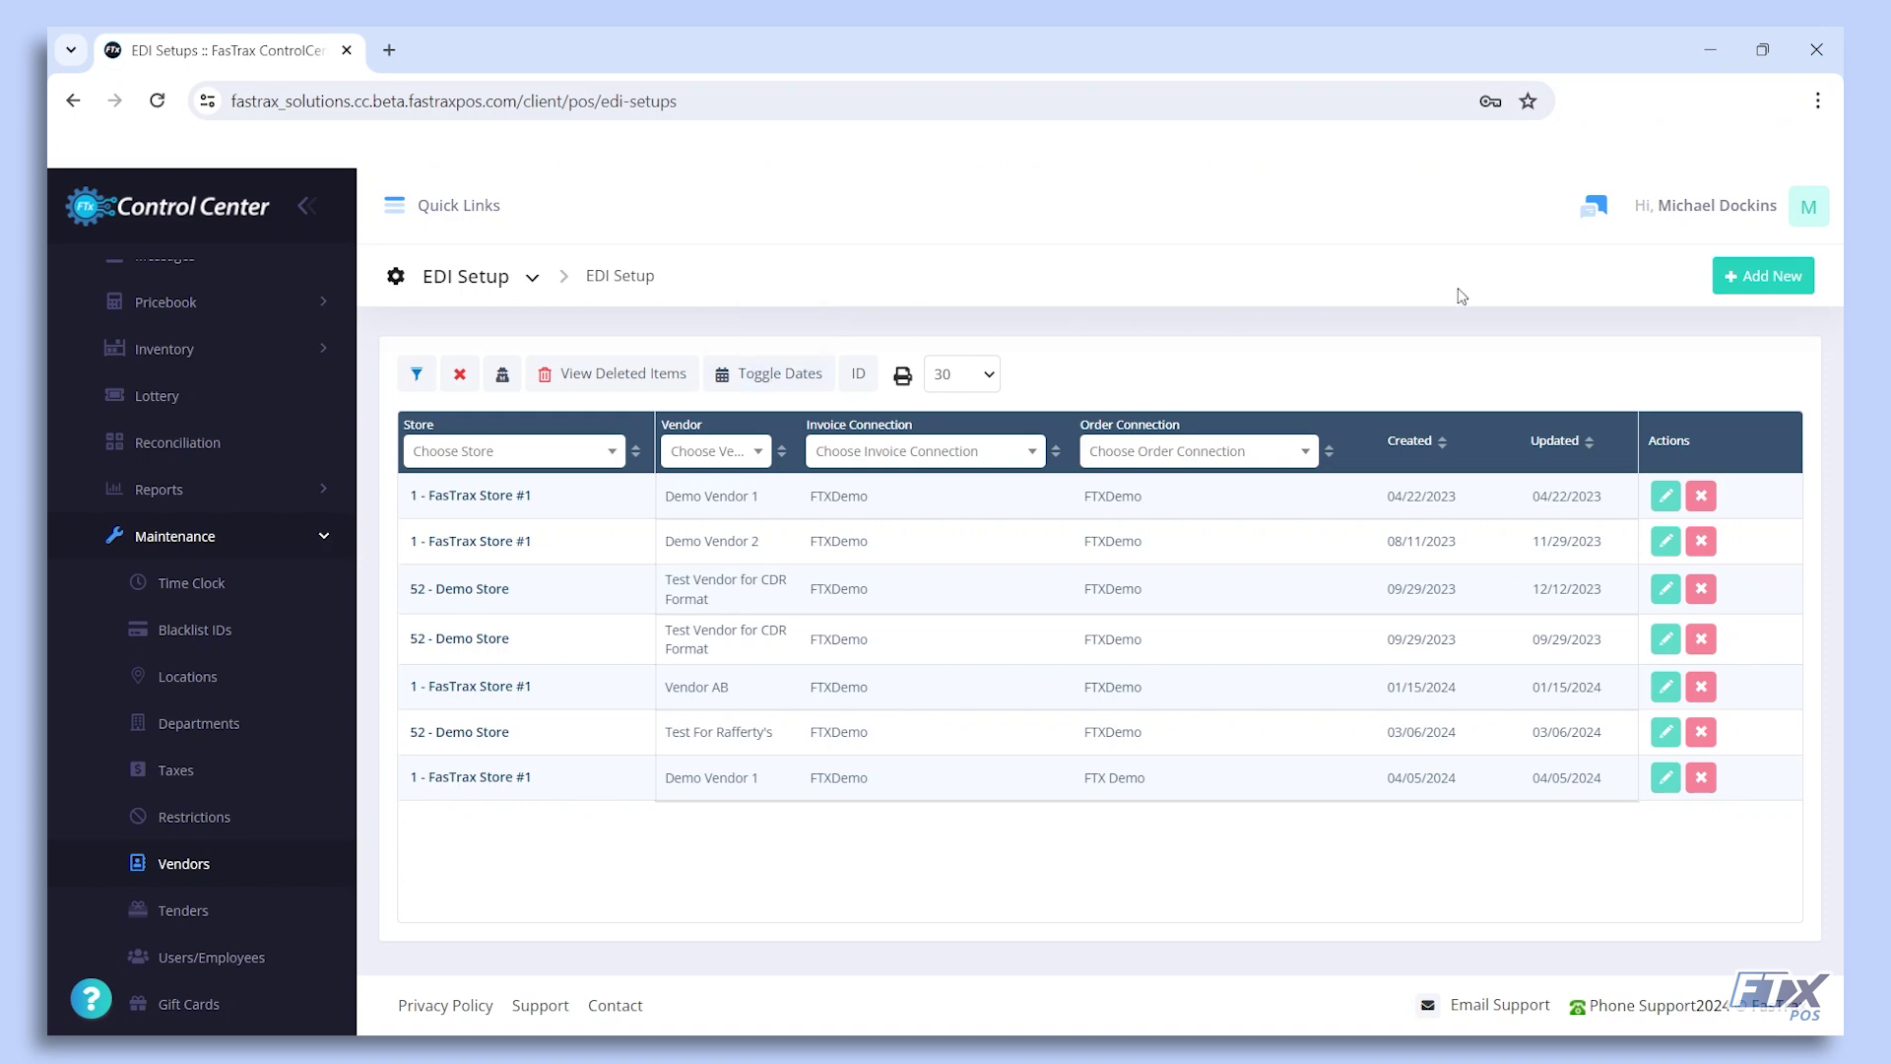
pyautogui.click(1774, 286)
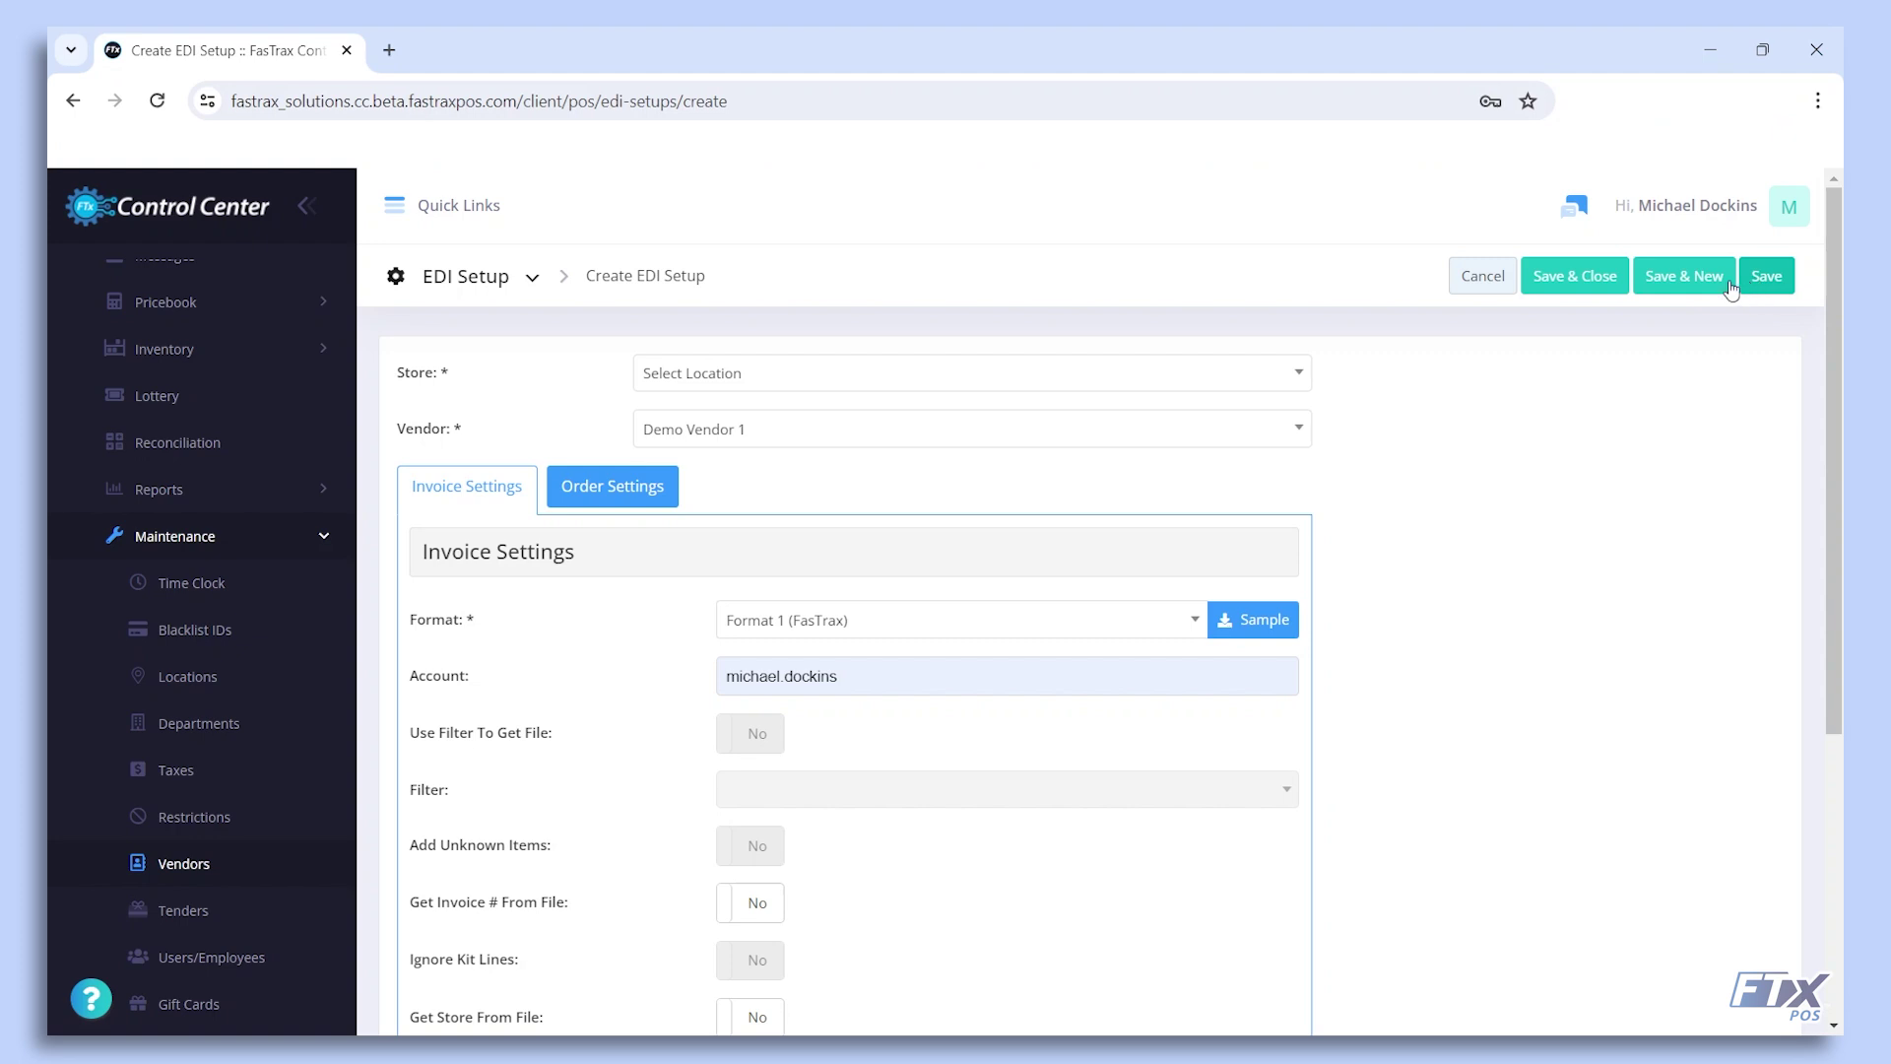
# Set the new EDI setup's store to 1 - FasTrax Store #1 and its vendor to Demo Vendor 2
pyautogui.click(672, 394)
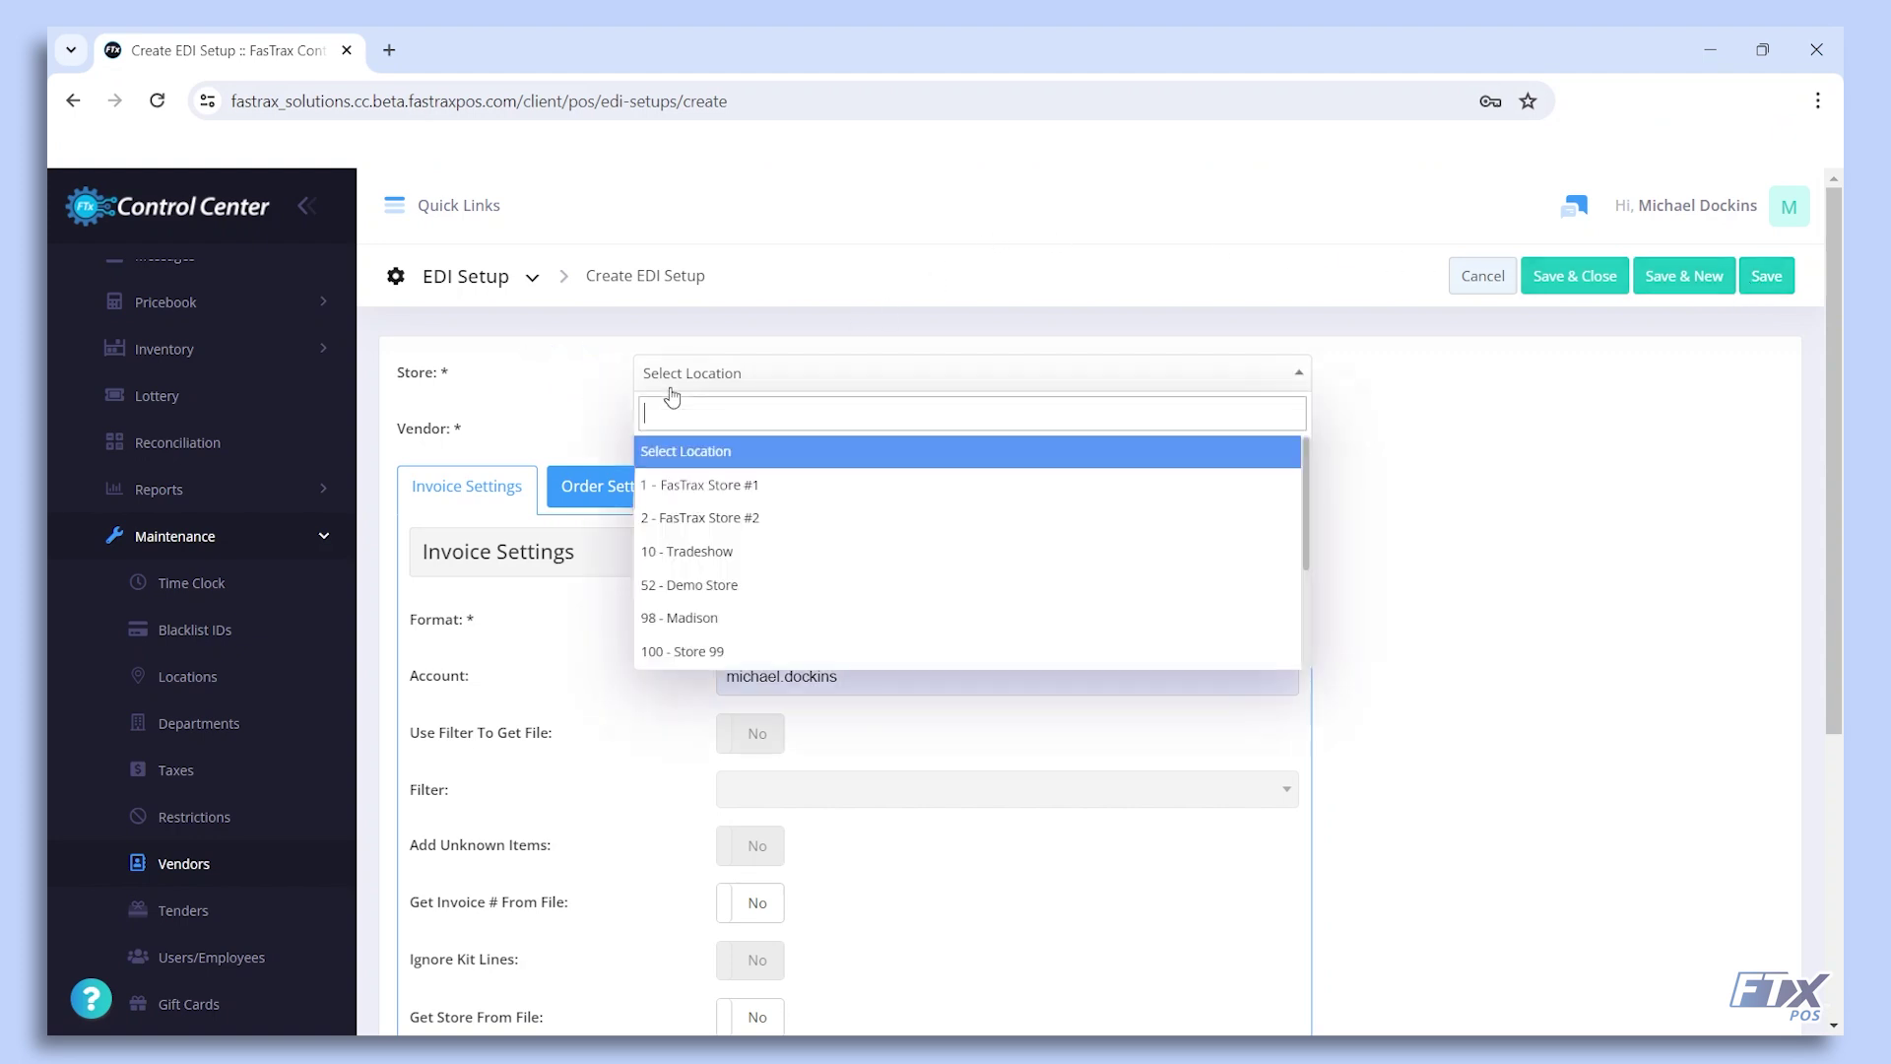
pyautogui.click(753, 487)
pyautogui.click(745, 435)
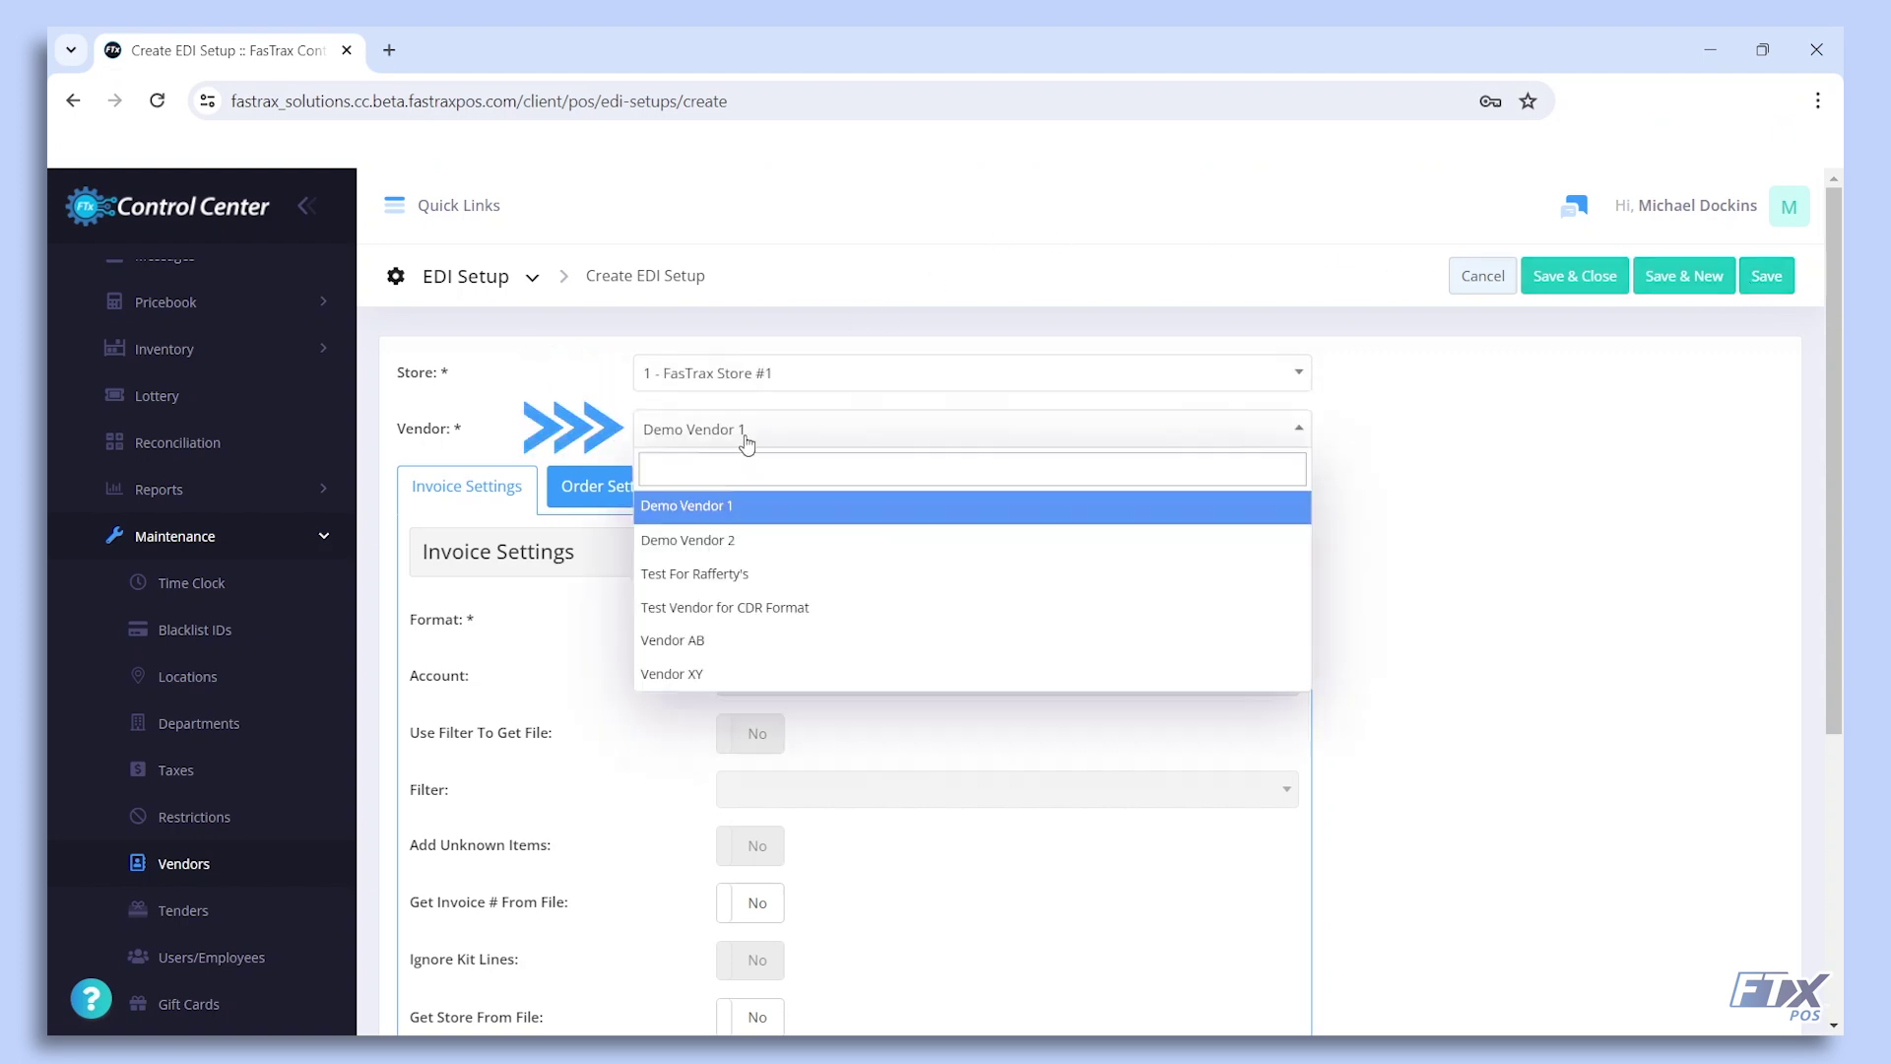
pyautogui.click(761, 546)
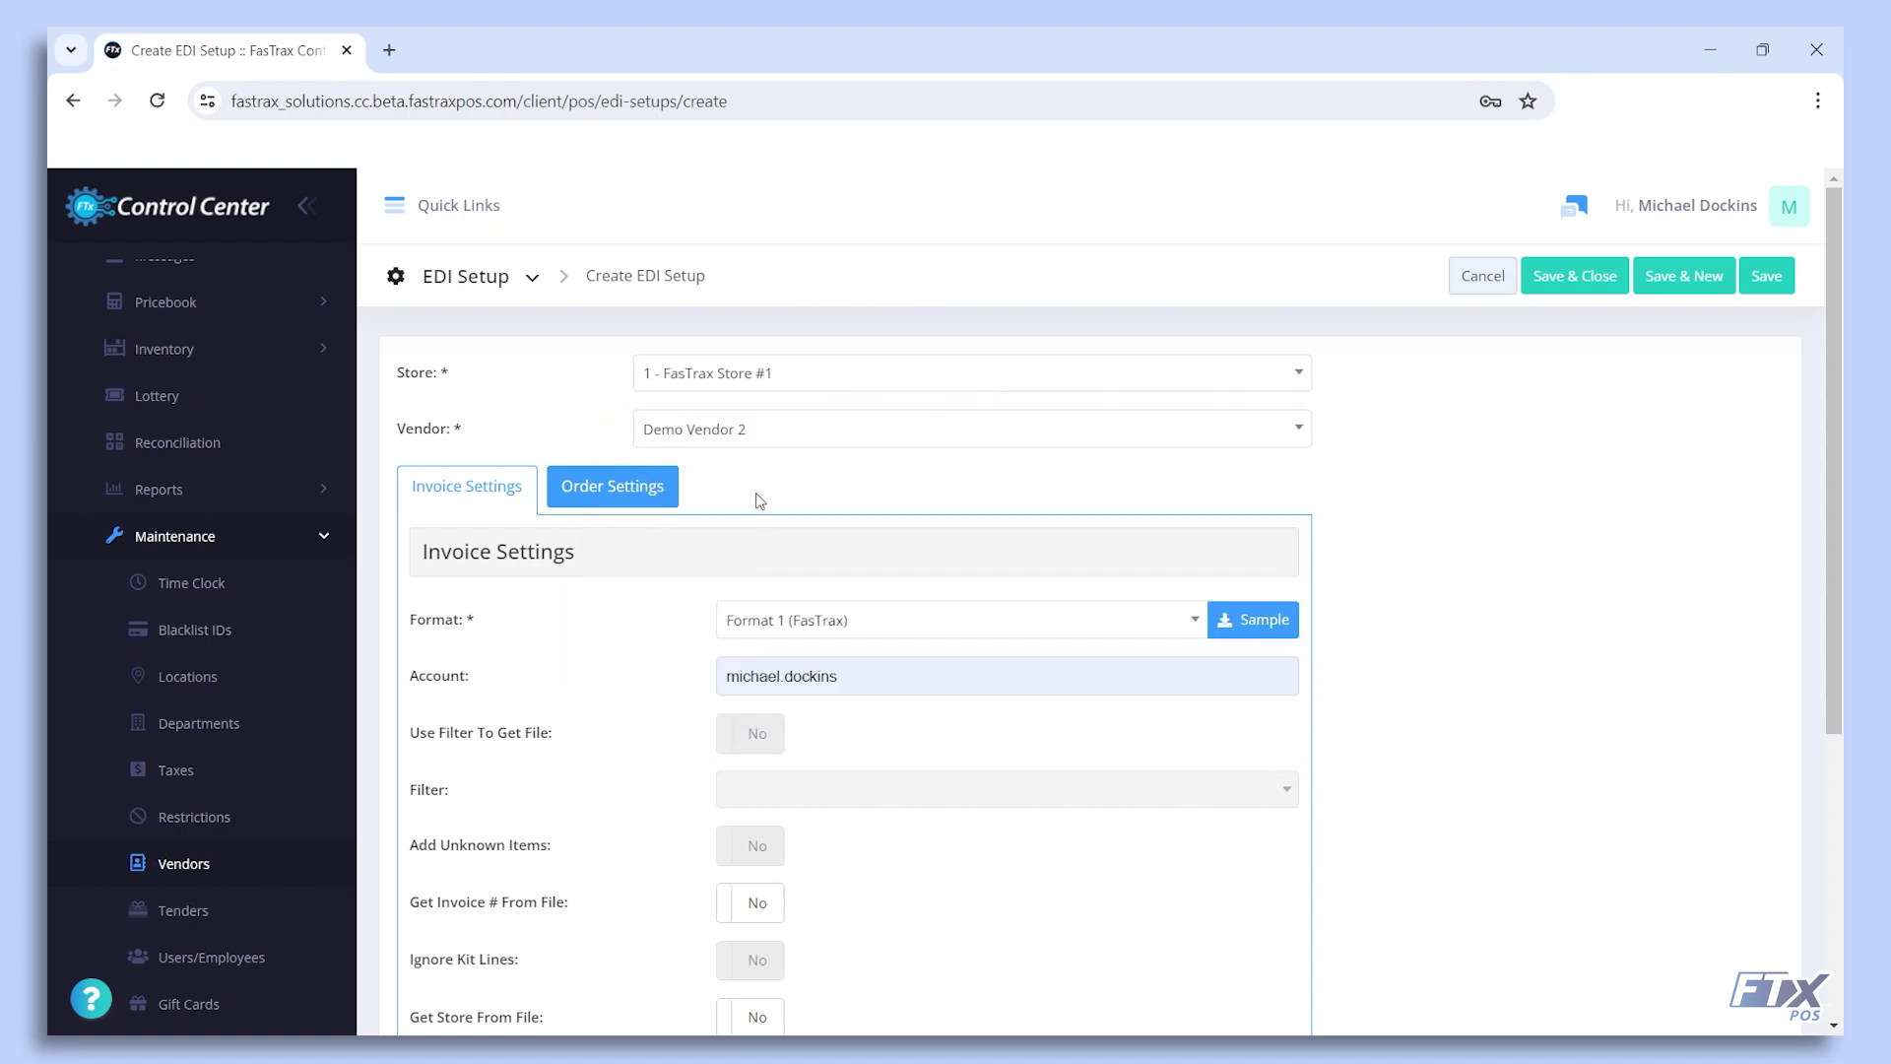
# Set the invoice format to Format 2 (FasTrax Warehouse) and preview that format's sample
pyautogui.scroll(-1, 759, 500)
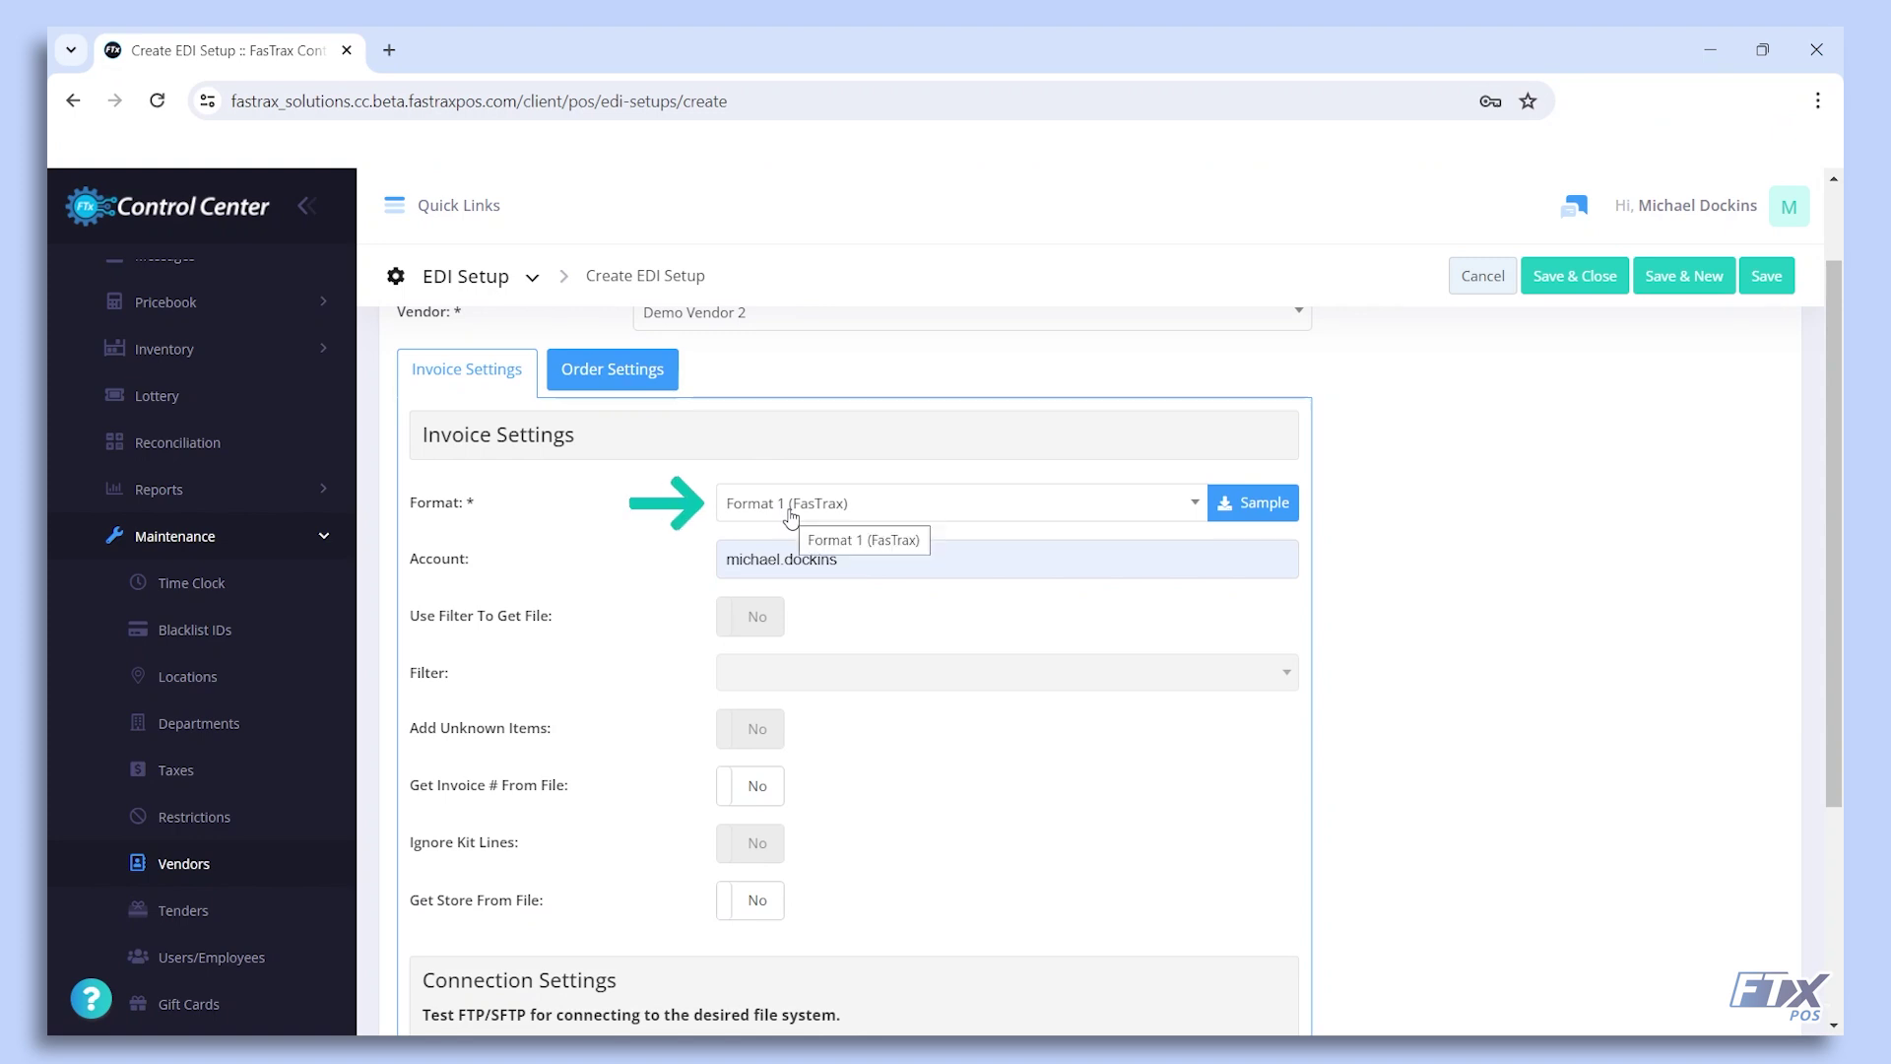
pyautogui.click(791, 512)
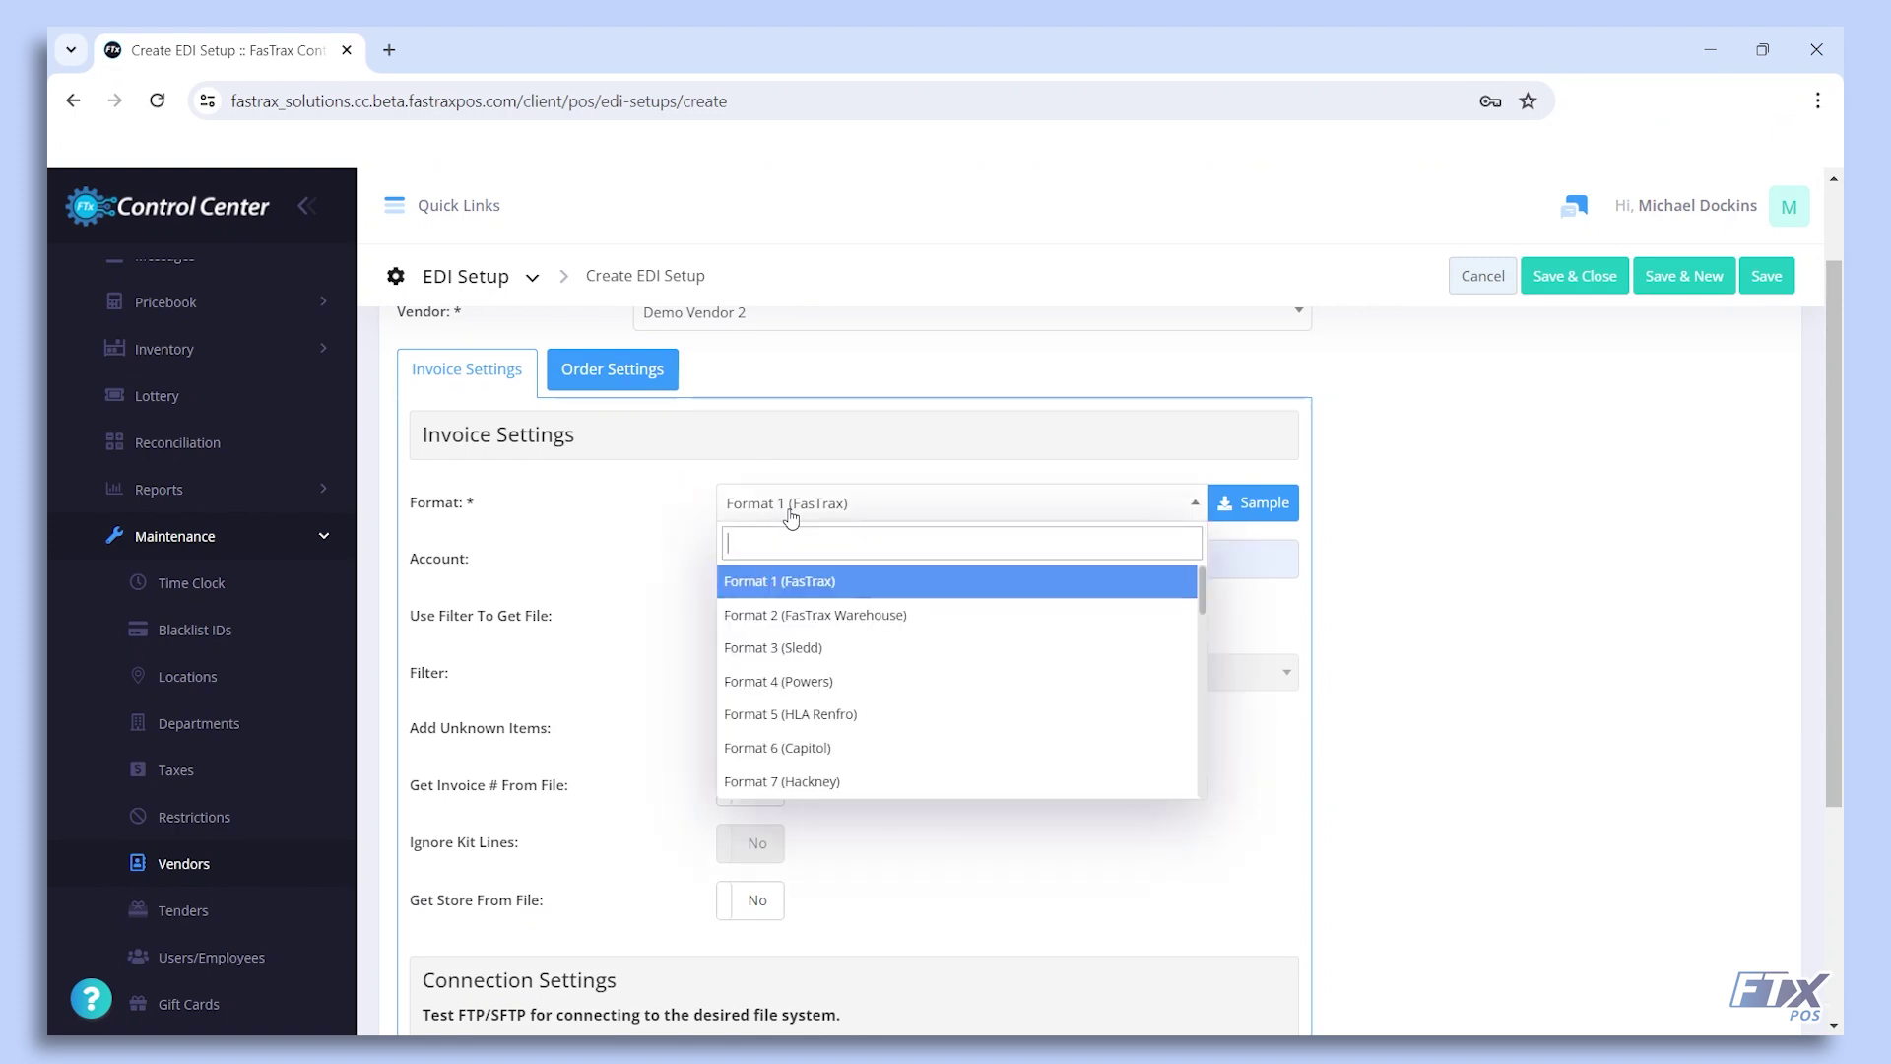
pyautogui.click(798, 631)
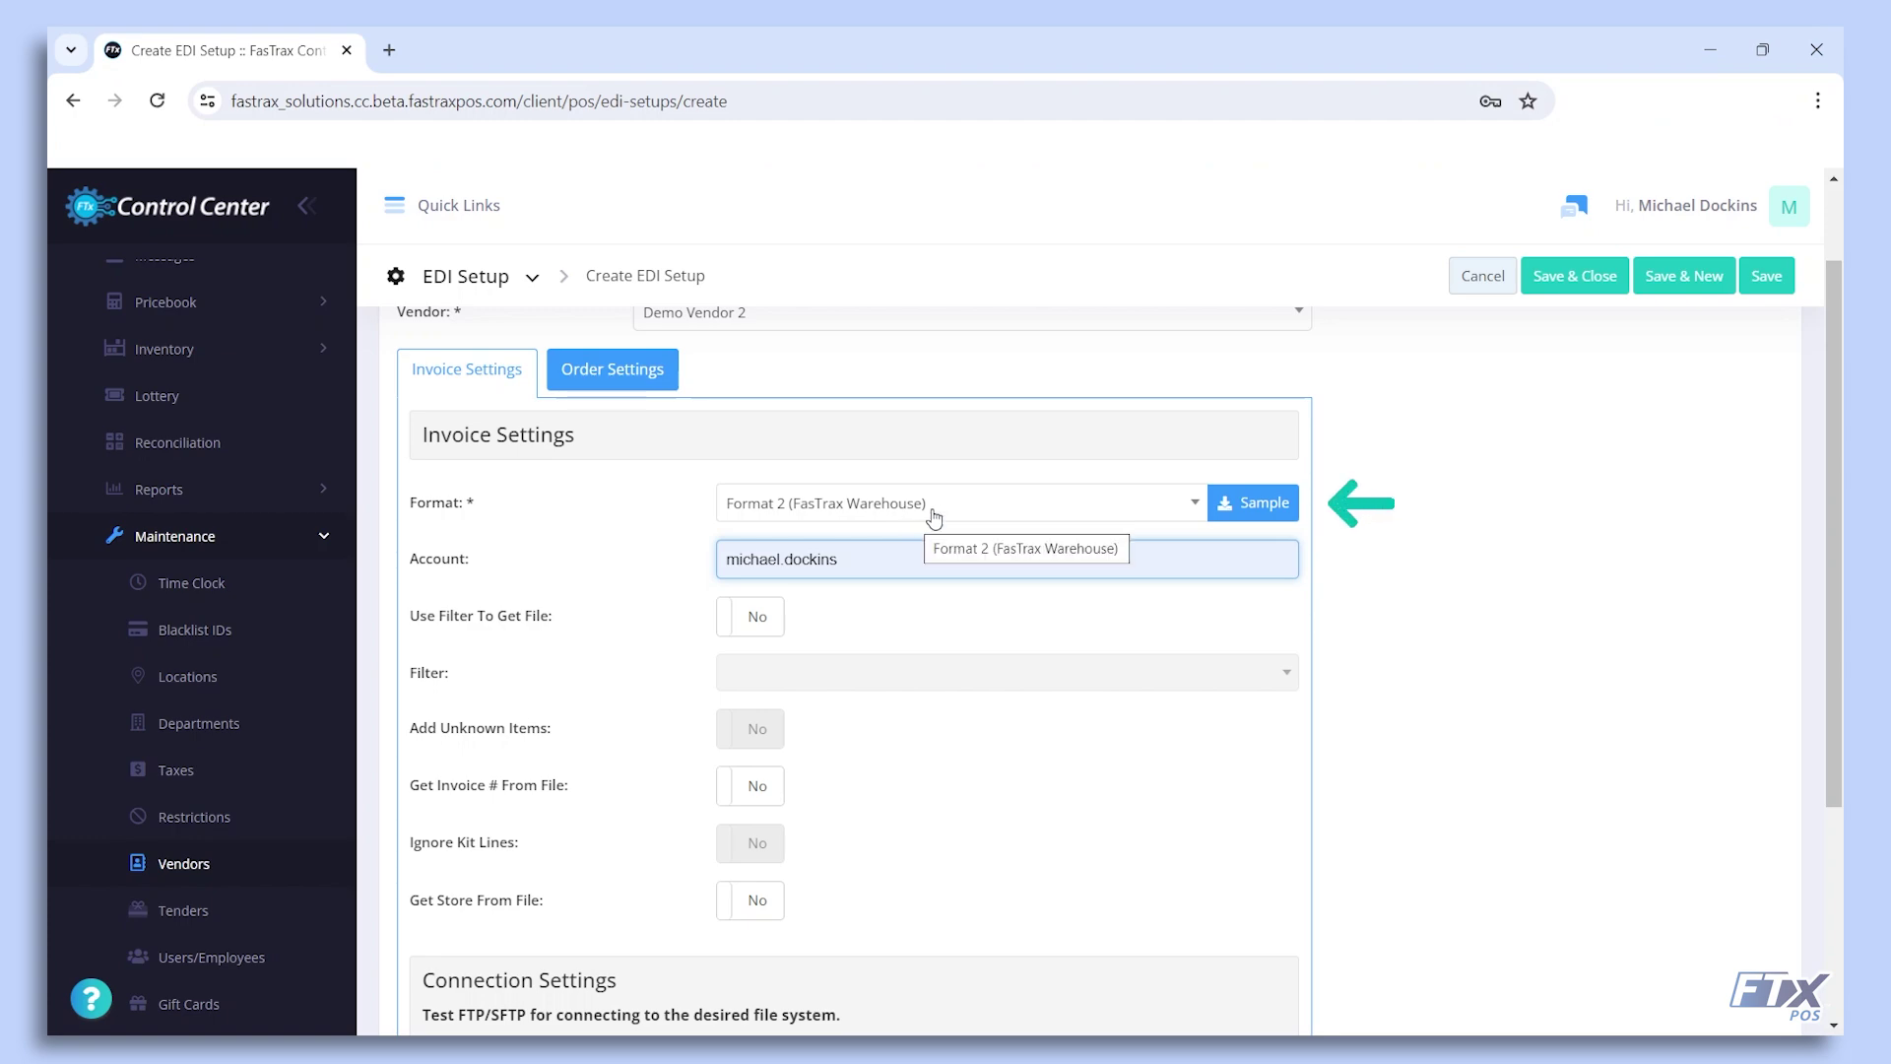
pyautogui.click(1277, 503)
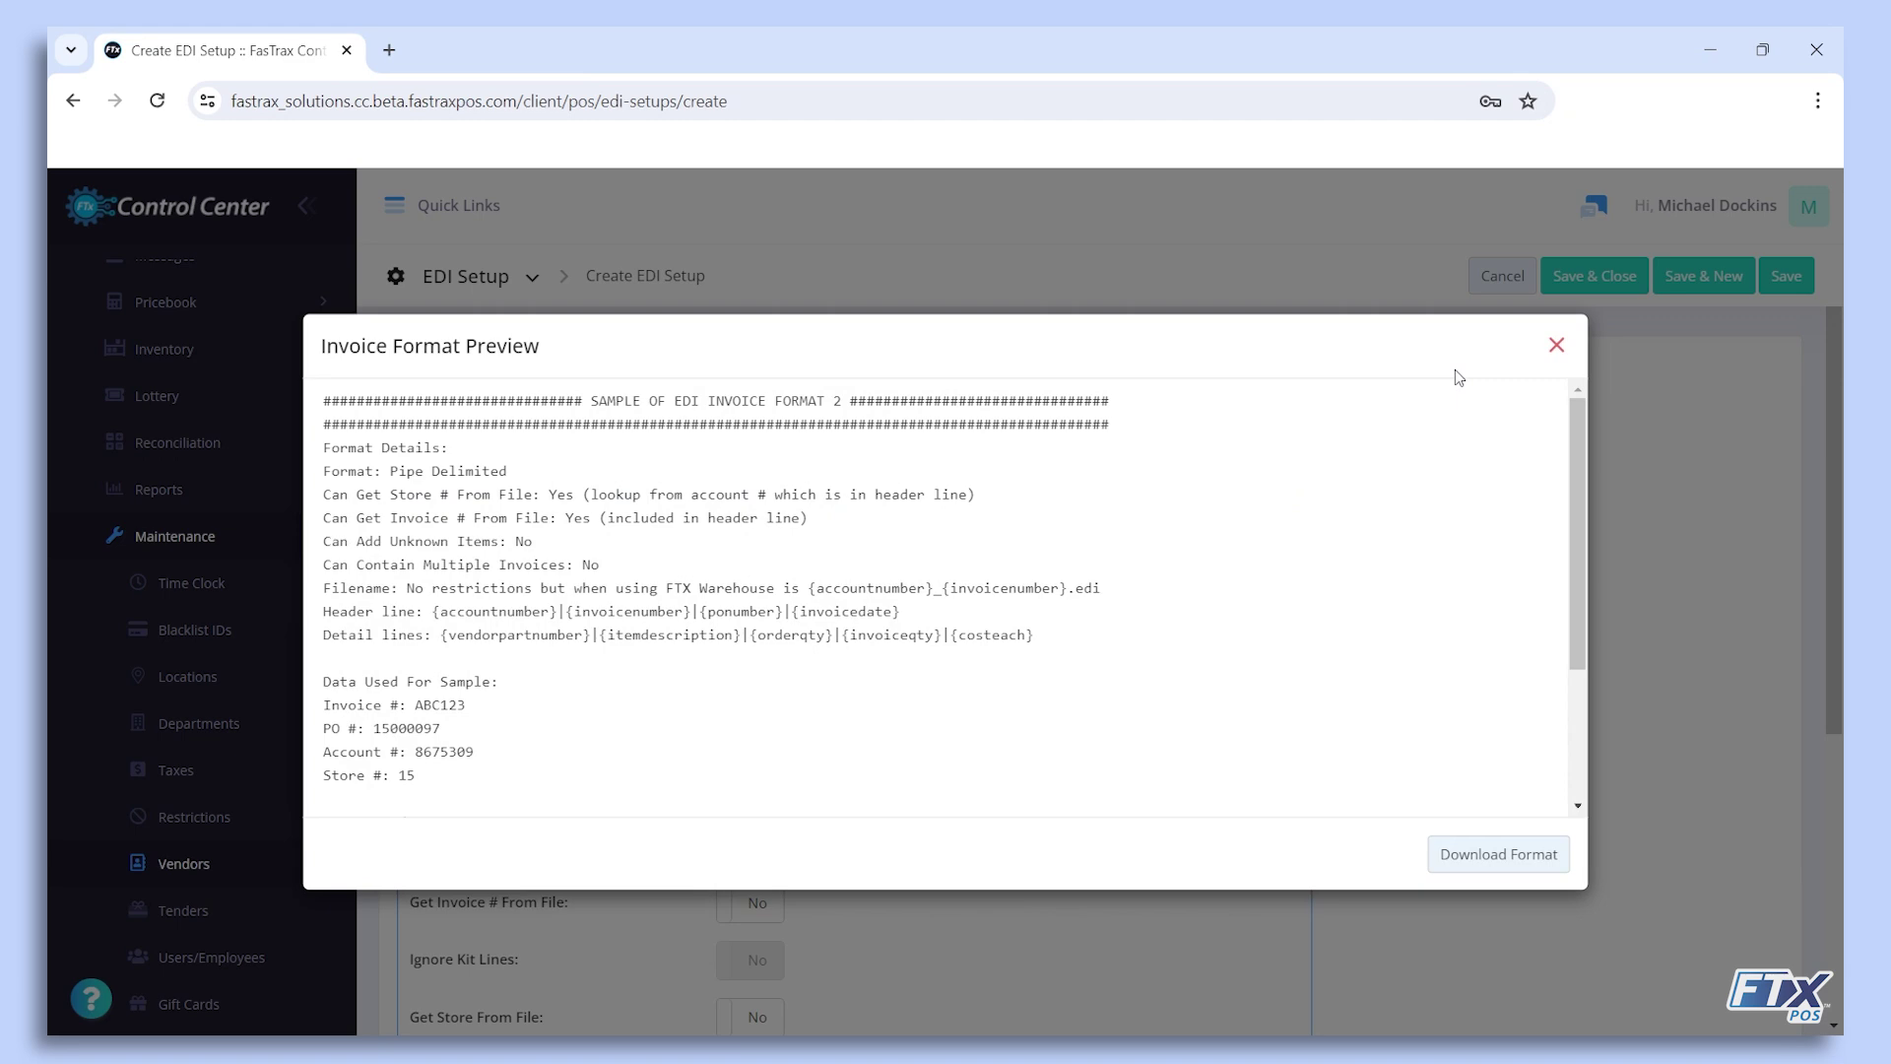
pyautogui.click(1553, 346)
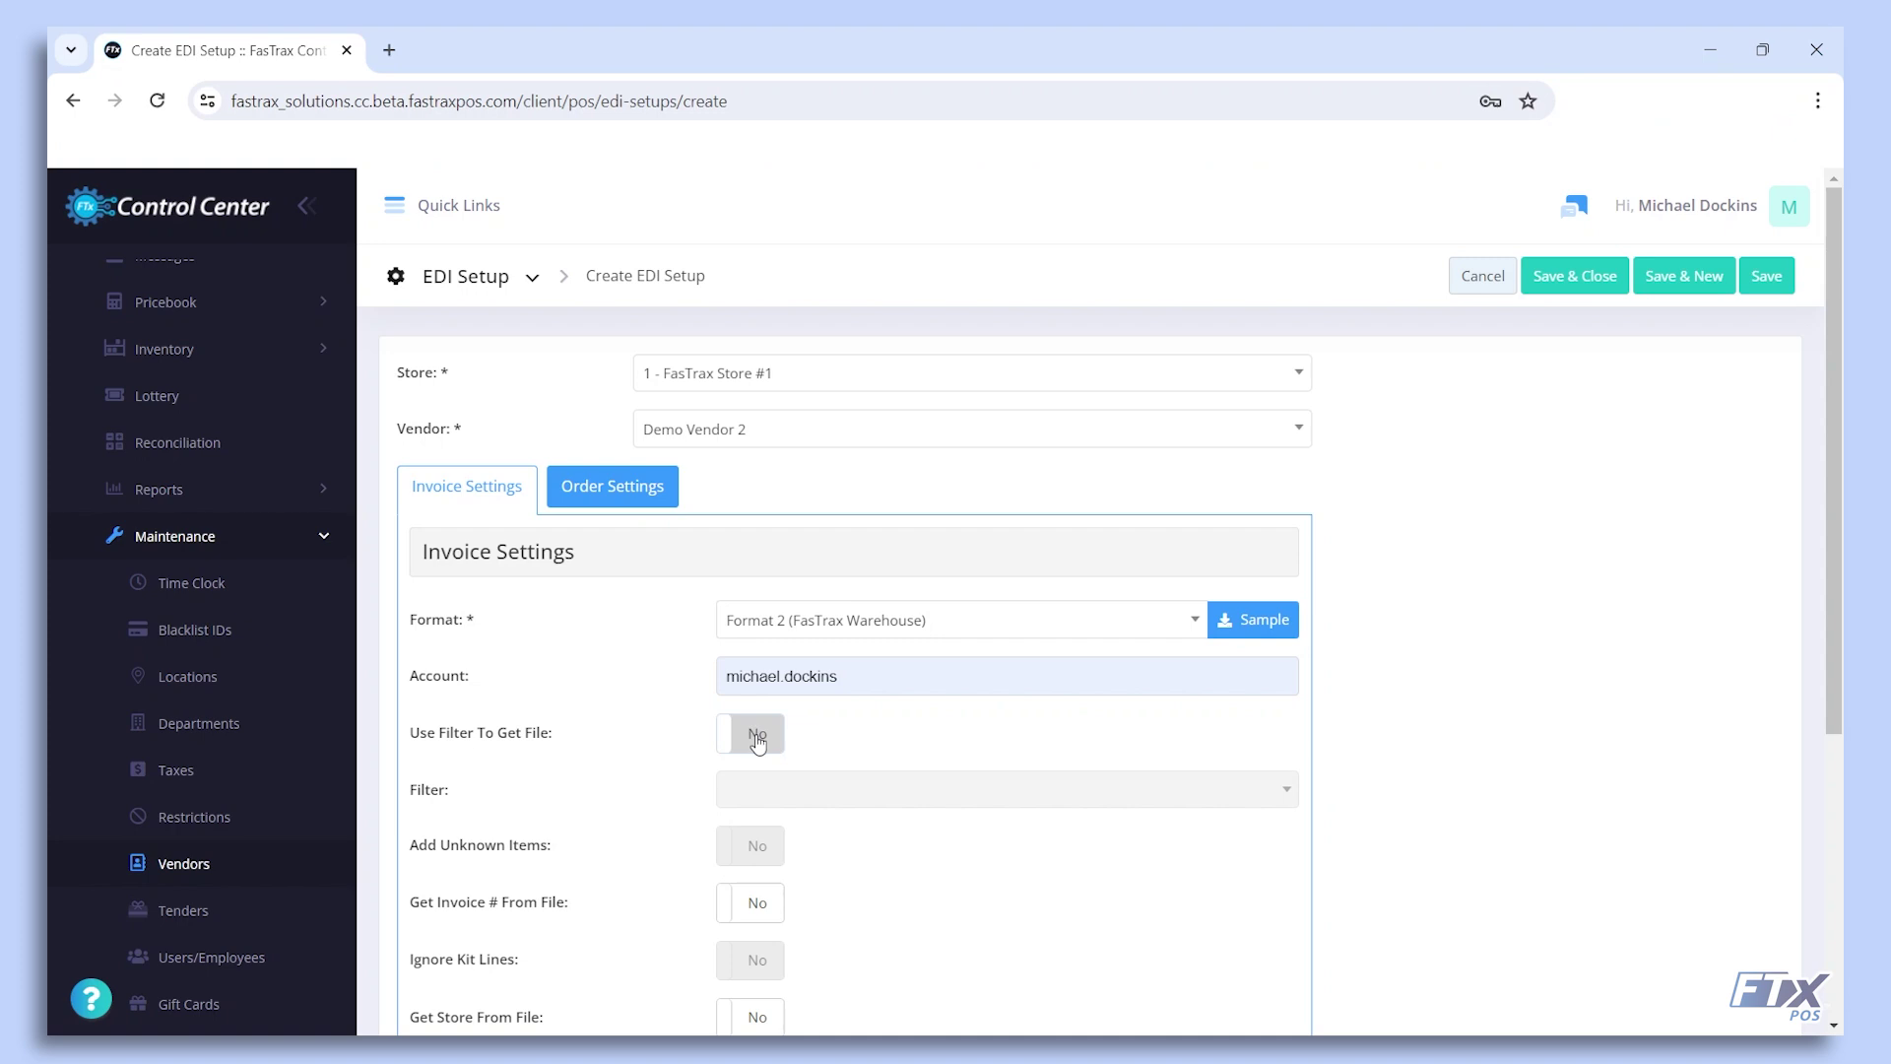
# Replace the prefilled account entry in the invoice settings with the vendor account number
pyautogui.scroll(-3, 769, 748)
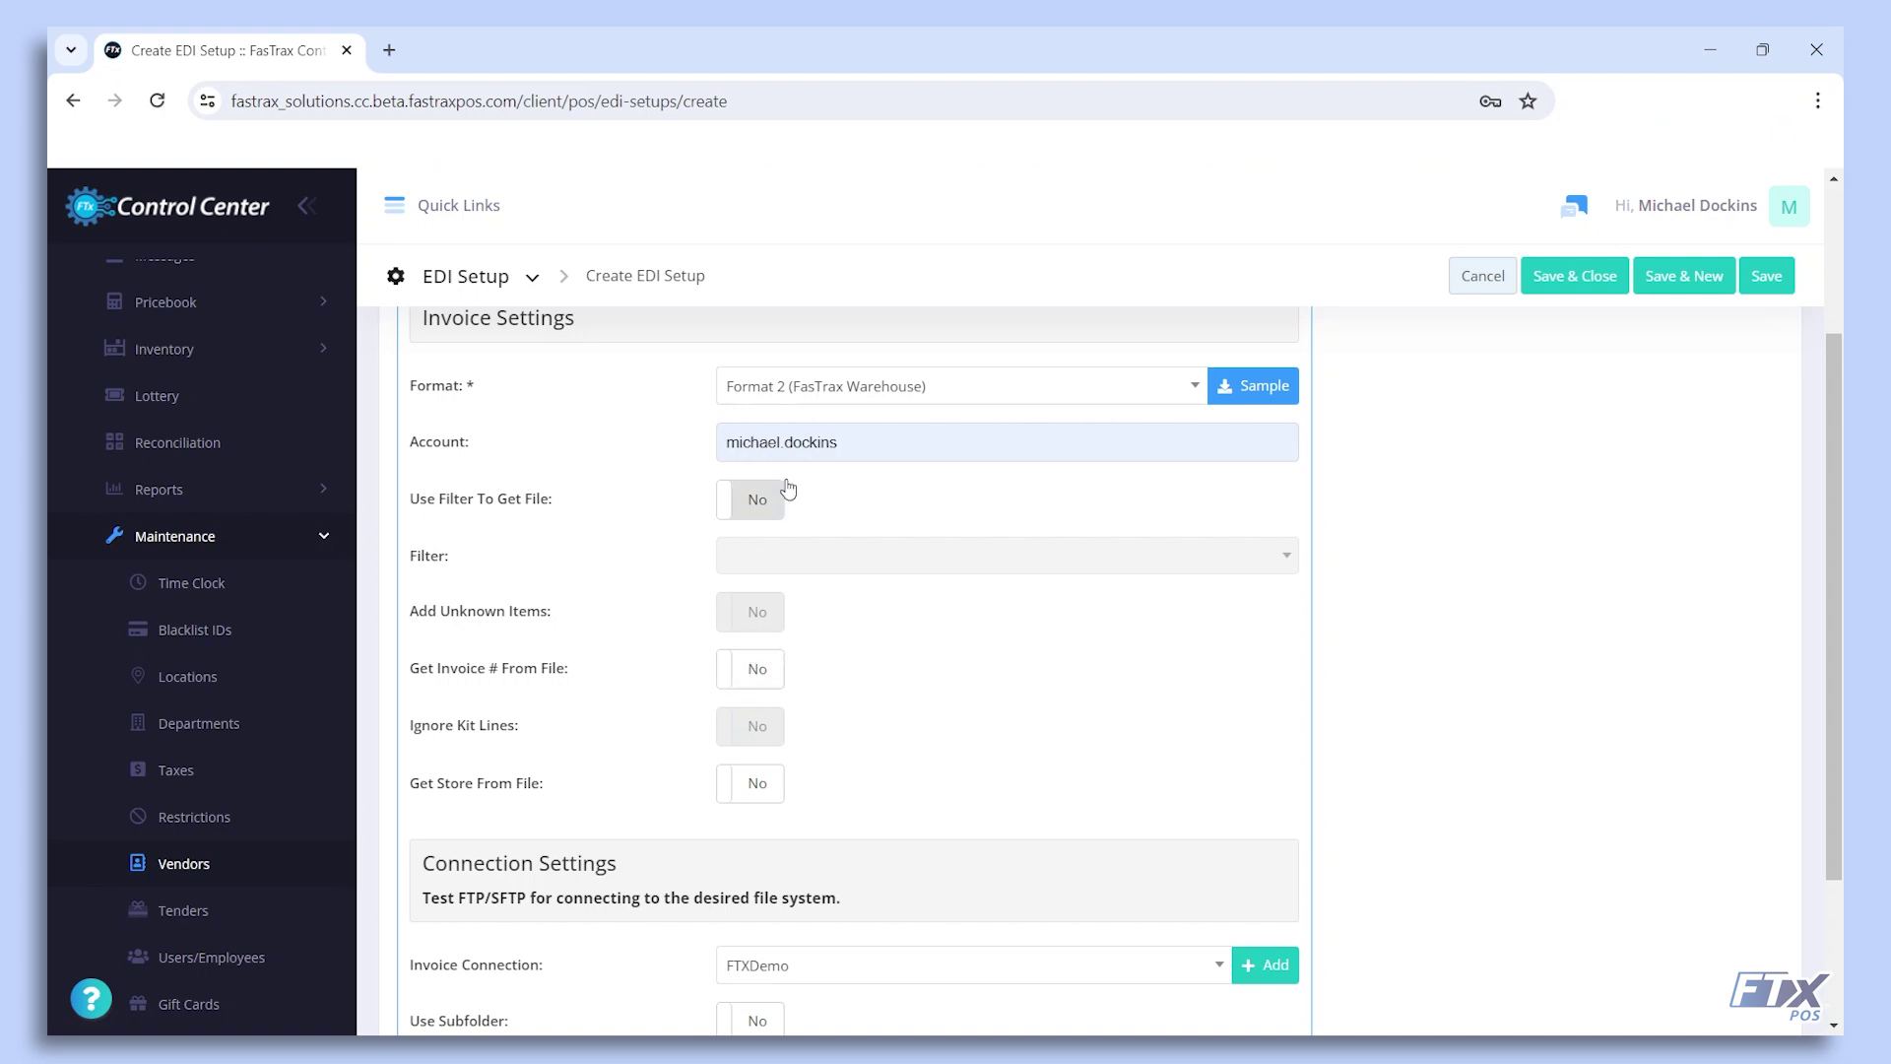
pyautogui.tripleClick(870, 444)
pyautogui.write('3')
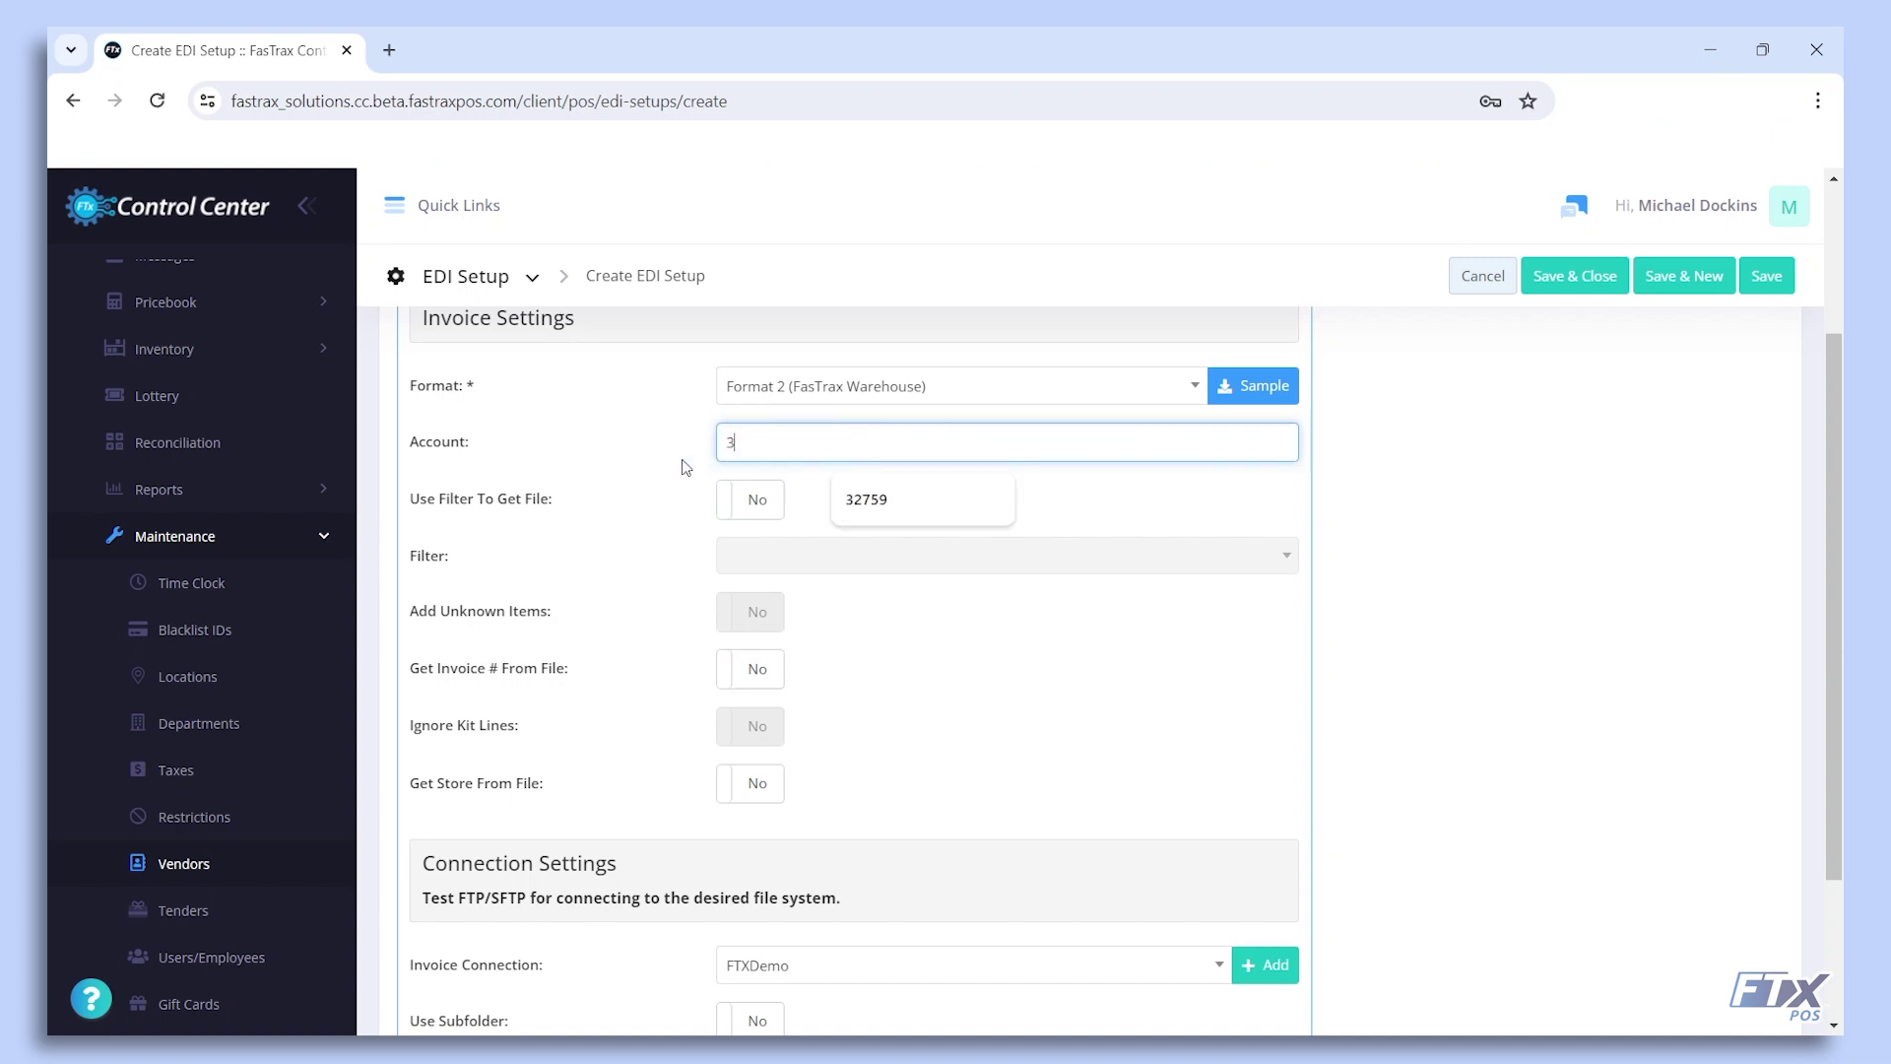
pyautogui.write('2759')
pyautogui.click(687, 467)
# Choose FTXDemo as the invoice connection
pyautogui.scroll(-3, 675, 515)
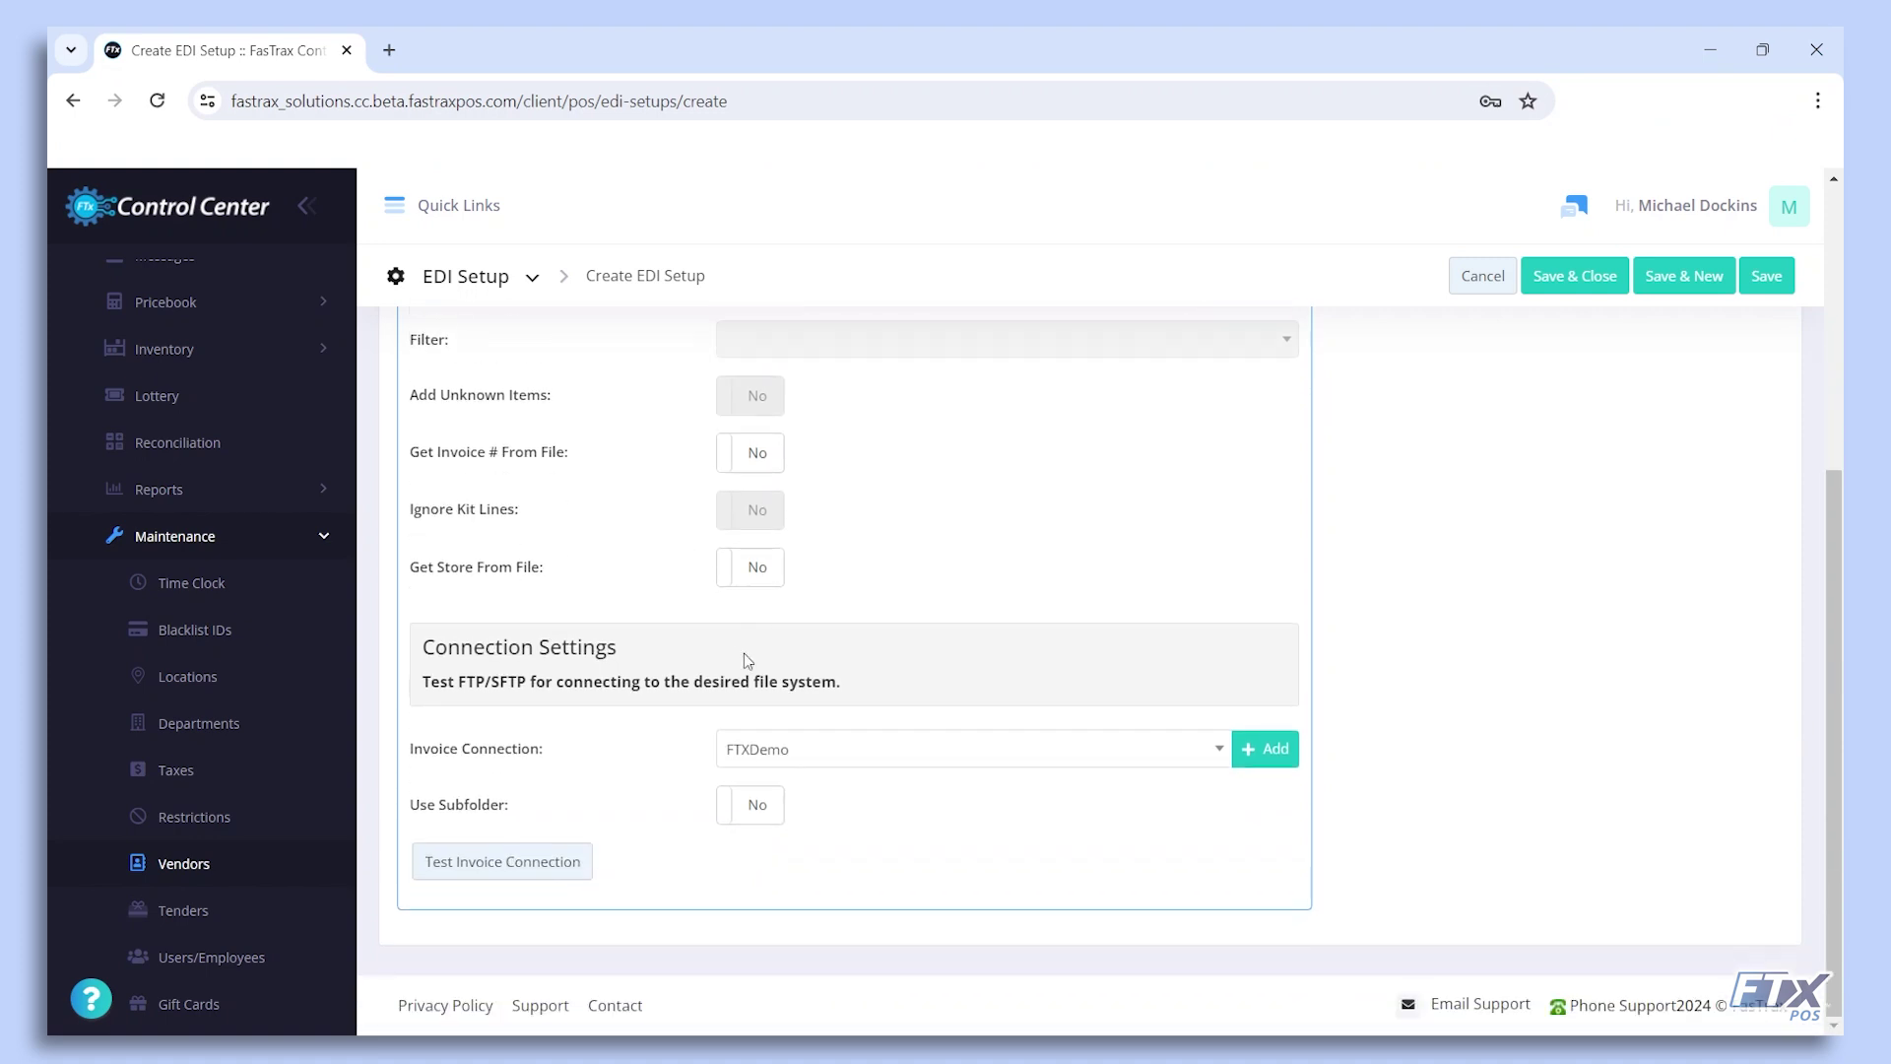
pyautogui.click(796, 761)
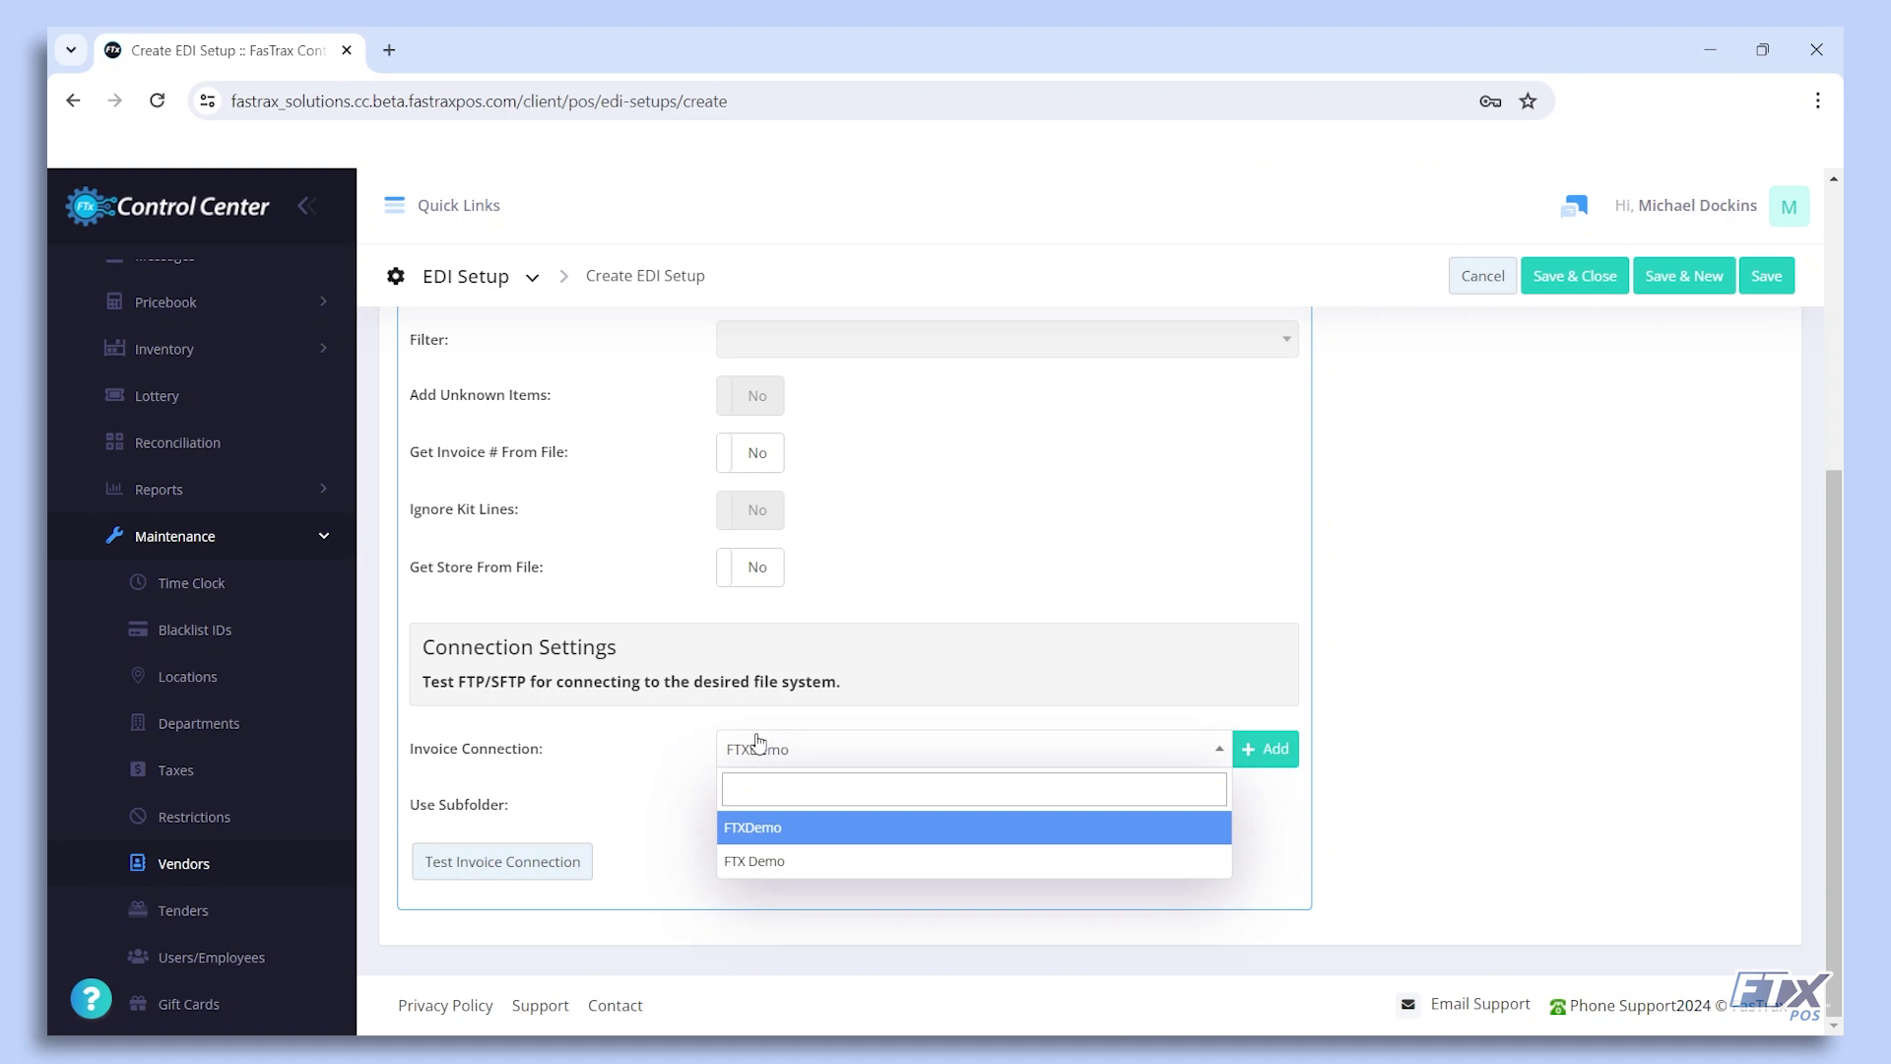
pyautogui.click(769, 845)
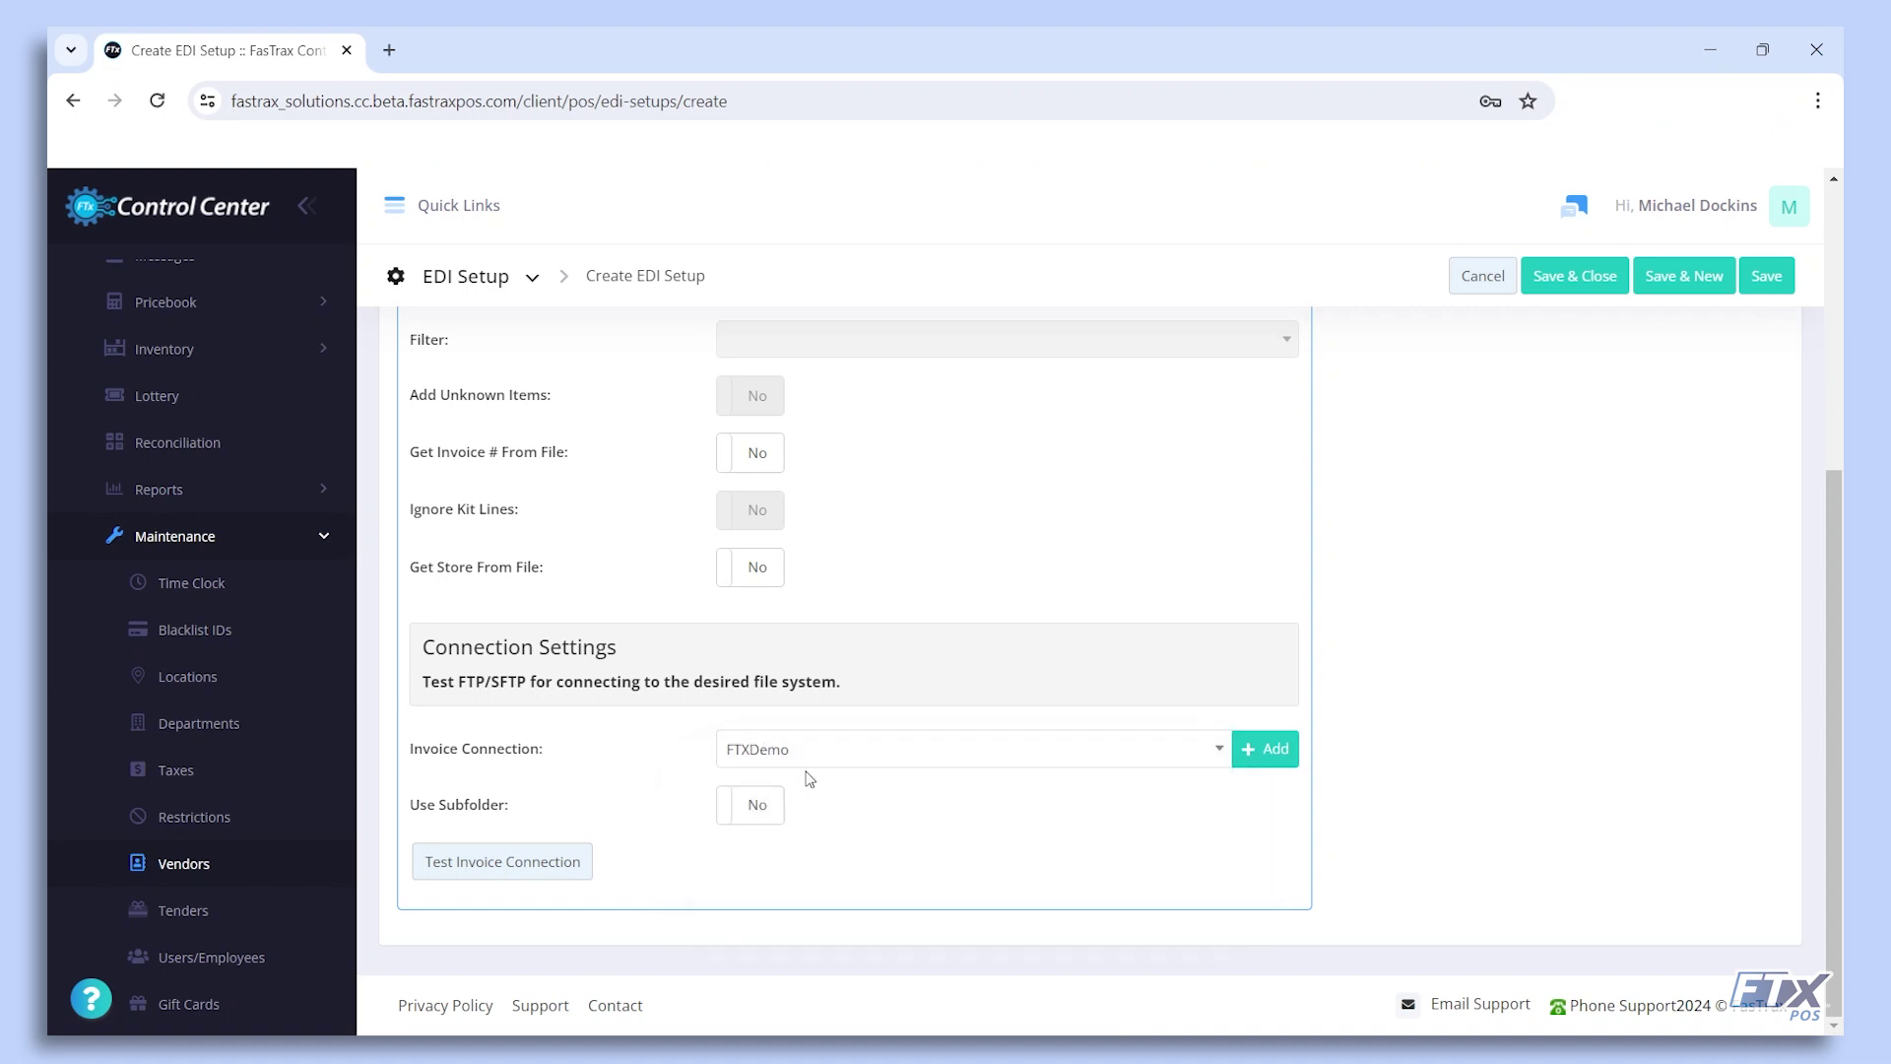
# Start a new FTP/SFTP connection for invoices, named FTX Demo, with FTP as the method
pyautogui.click(1263, 748)
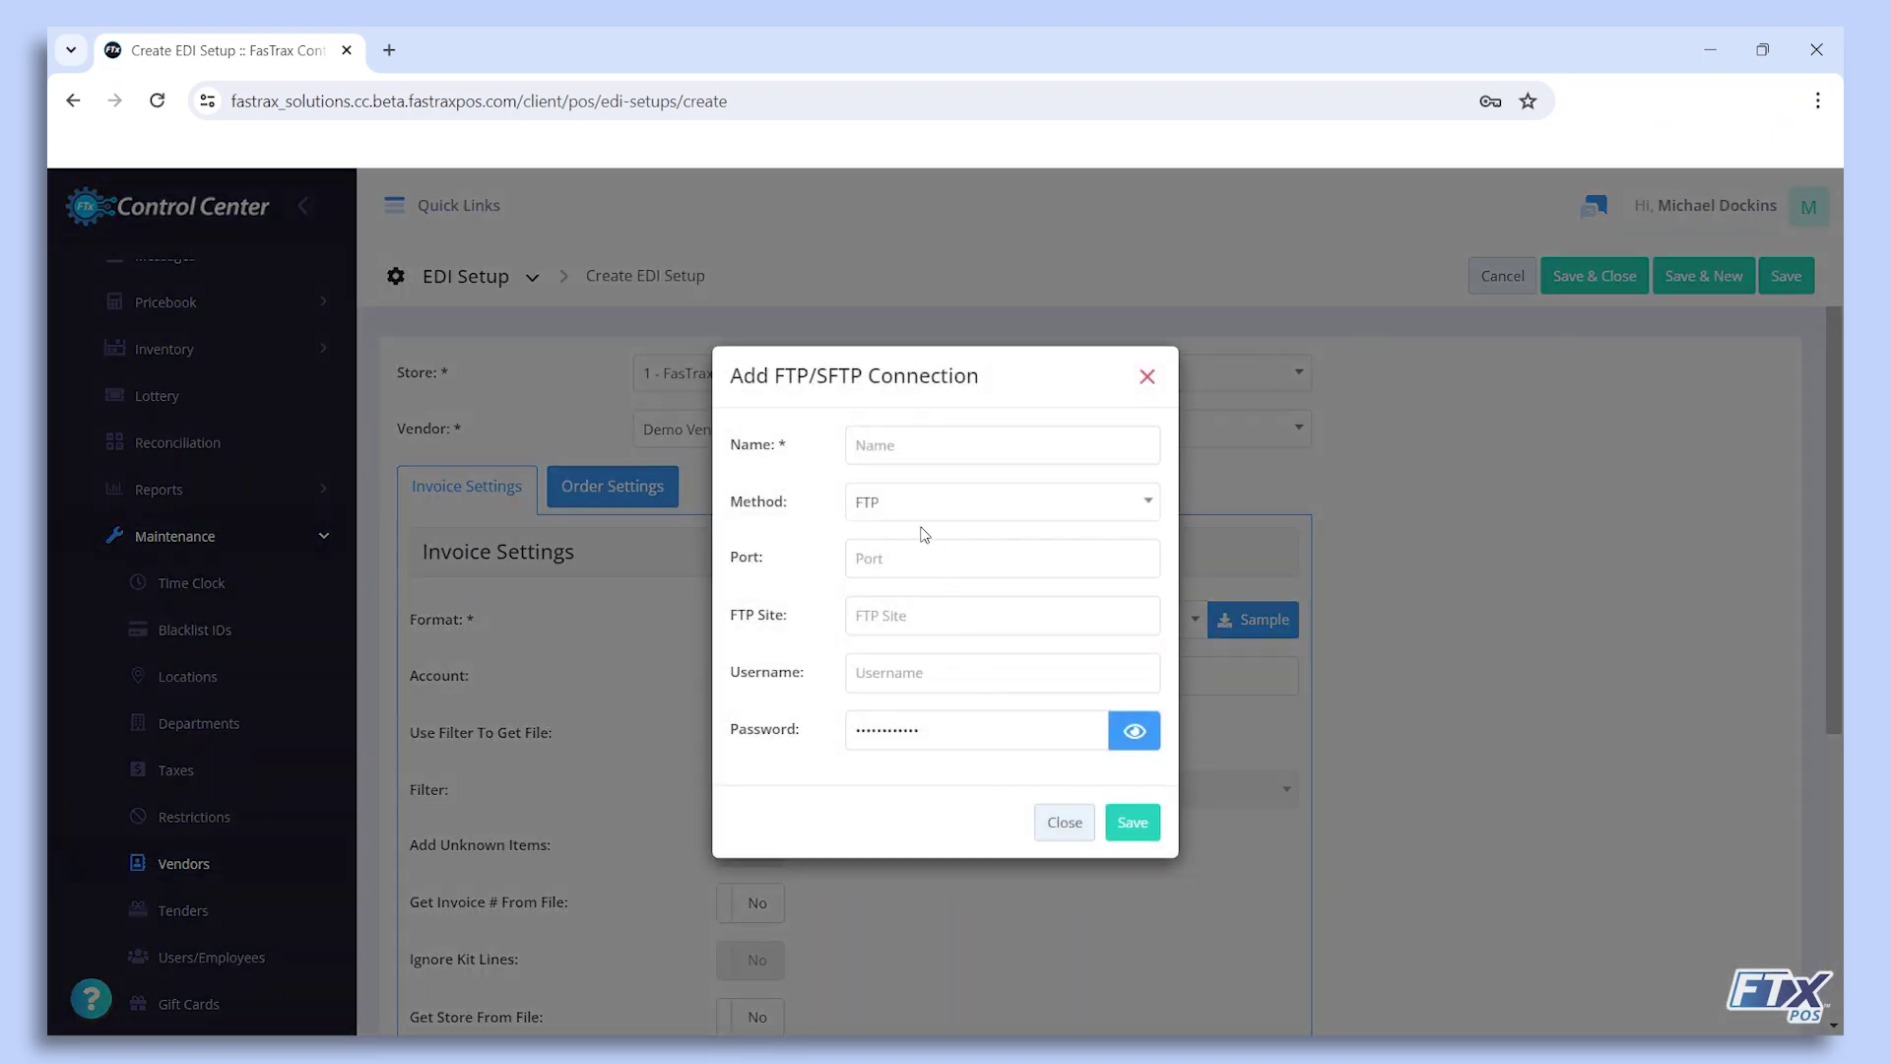
pyautogui.click(897, 453)
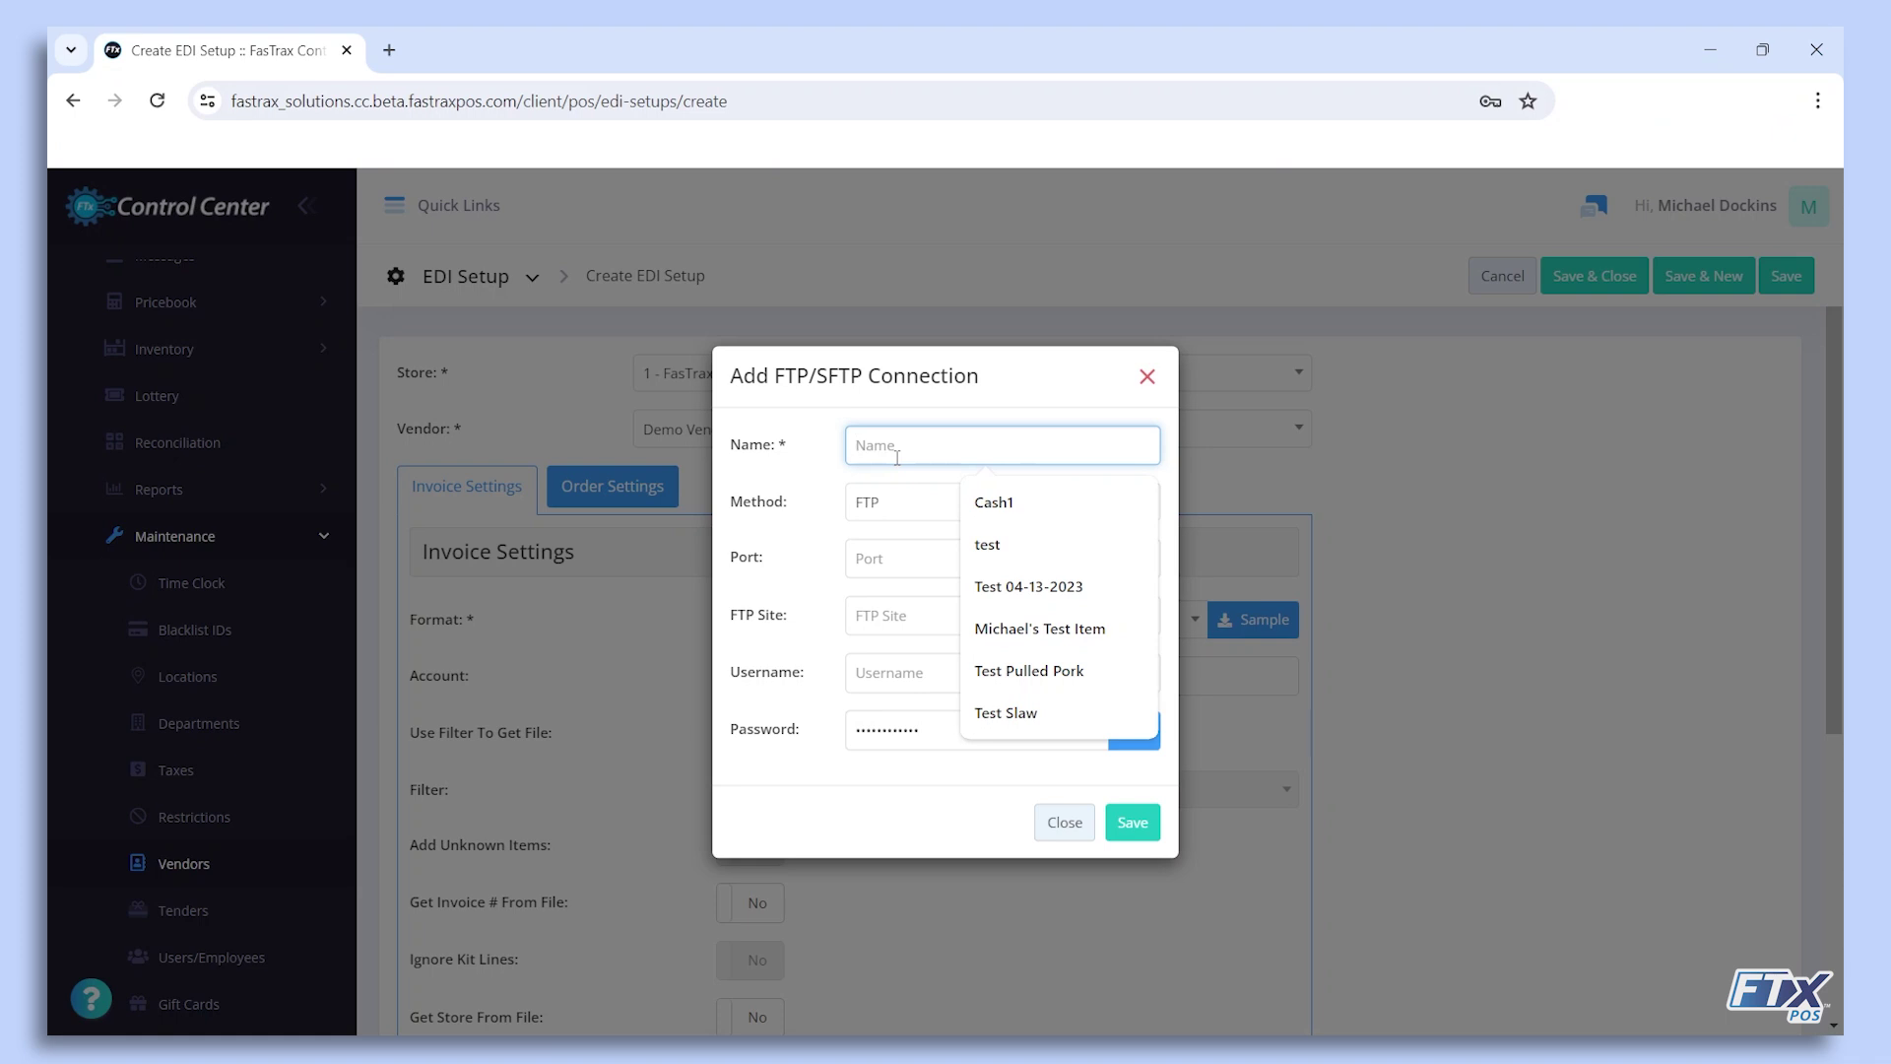
pyautogui.write('FTX ')
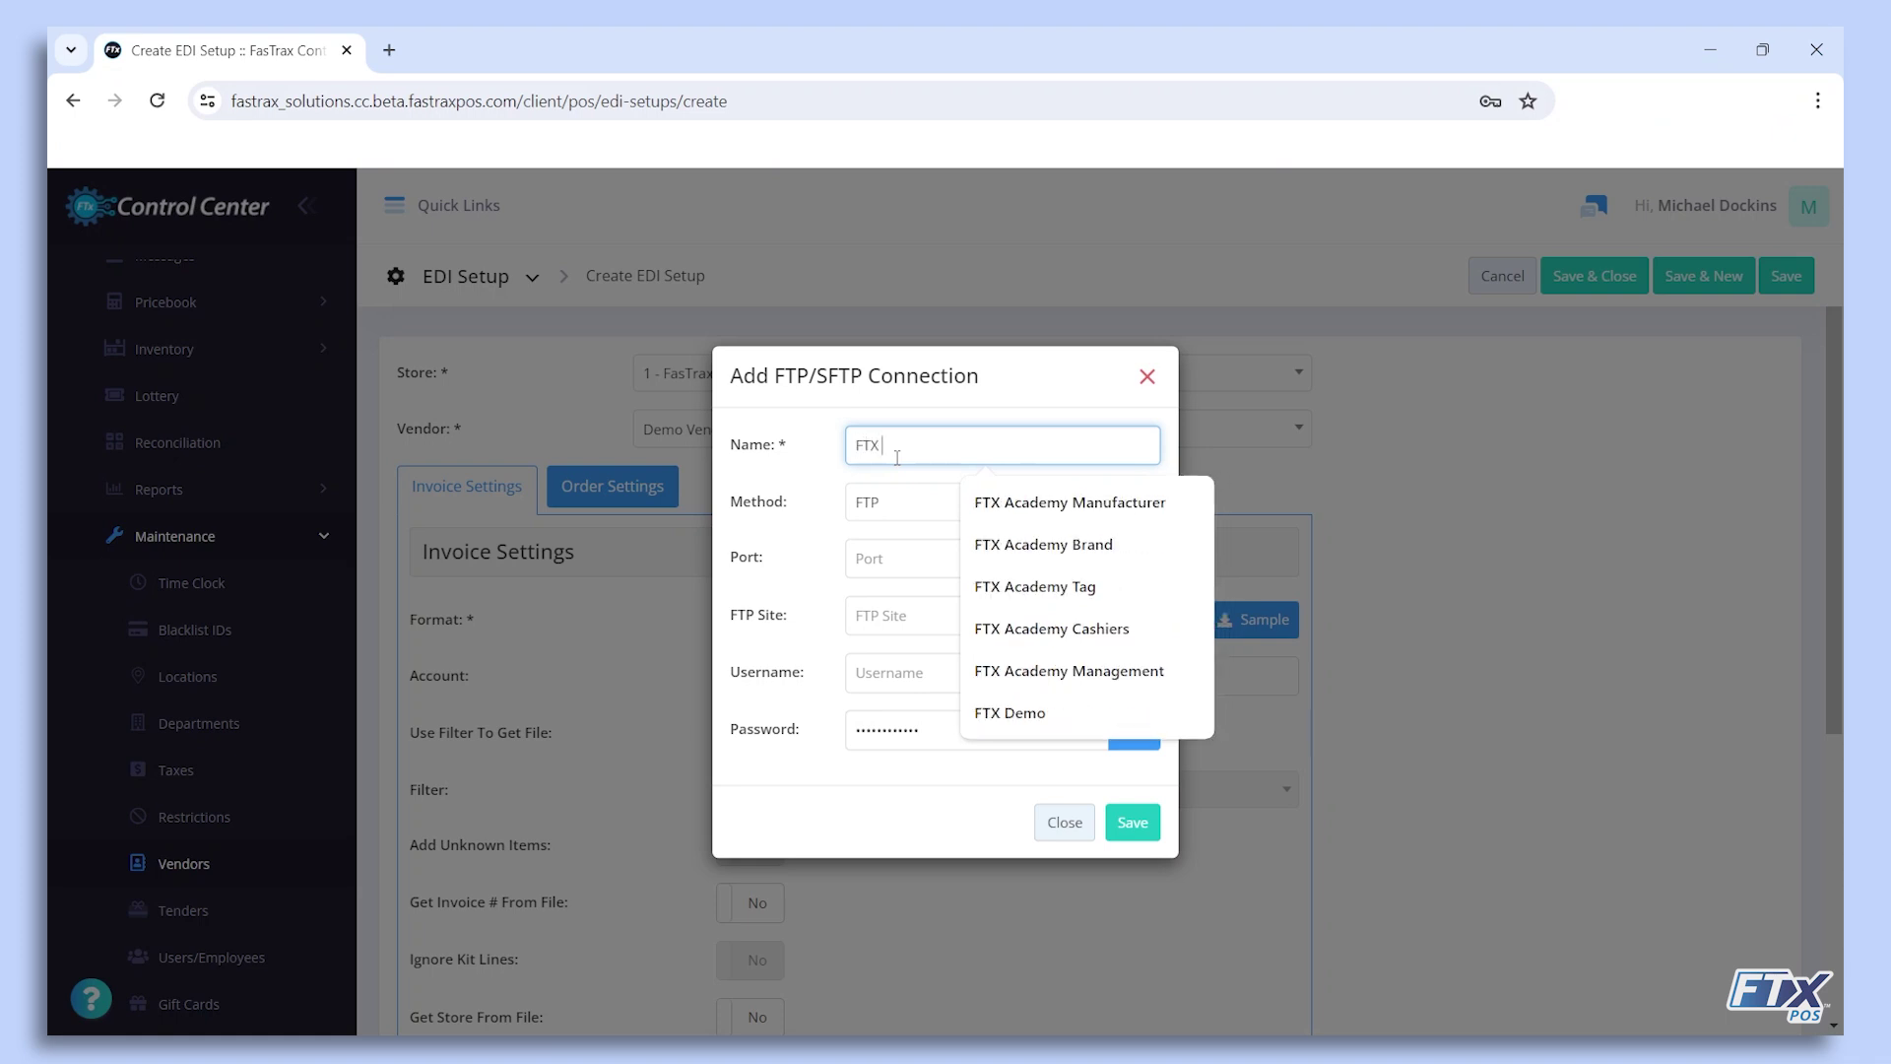
pyautogui.write('Demo')
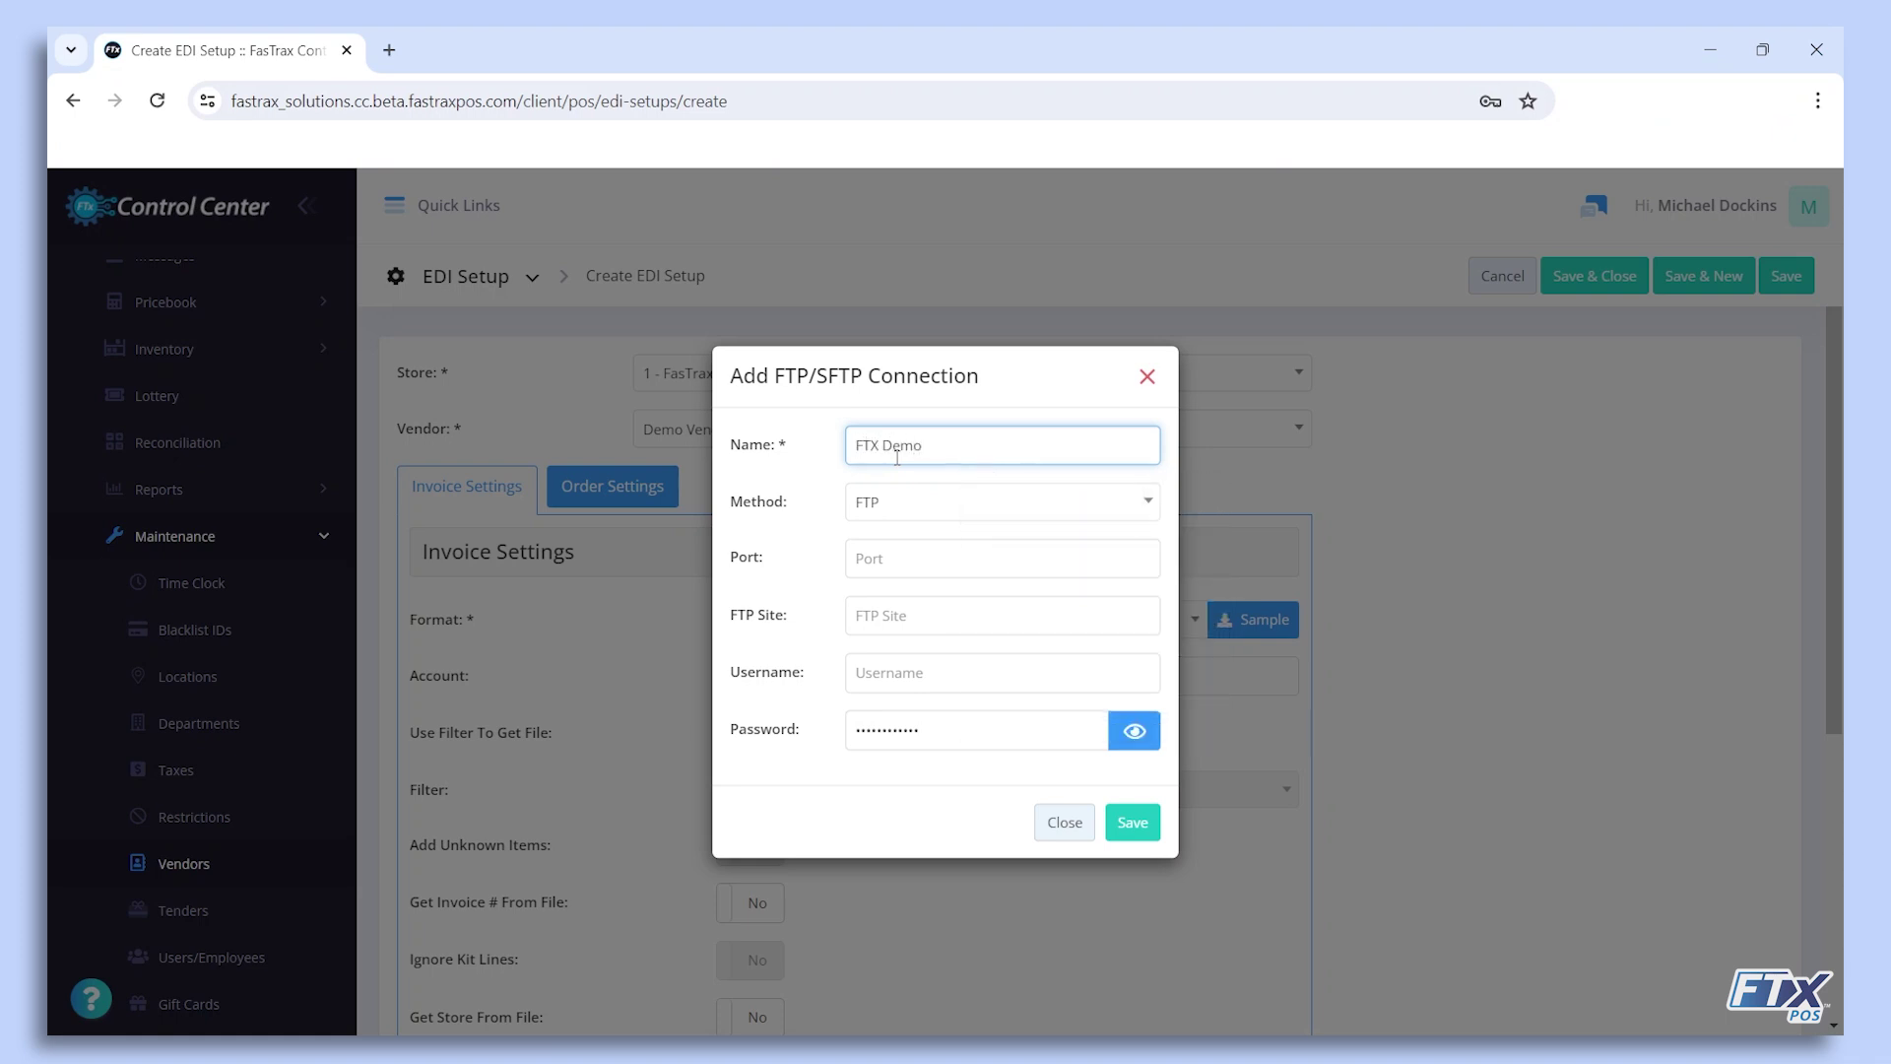
pyautogui.click(883, 555)
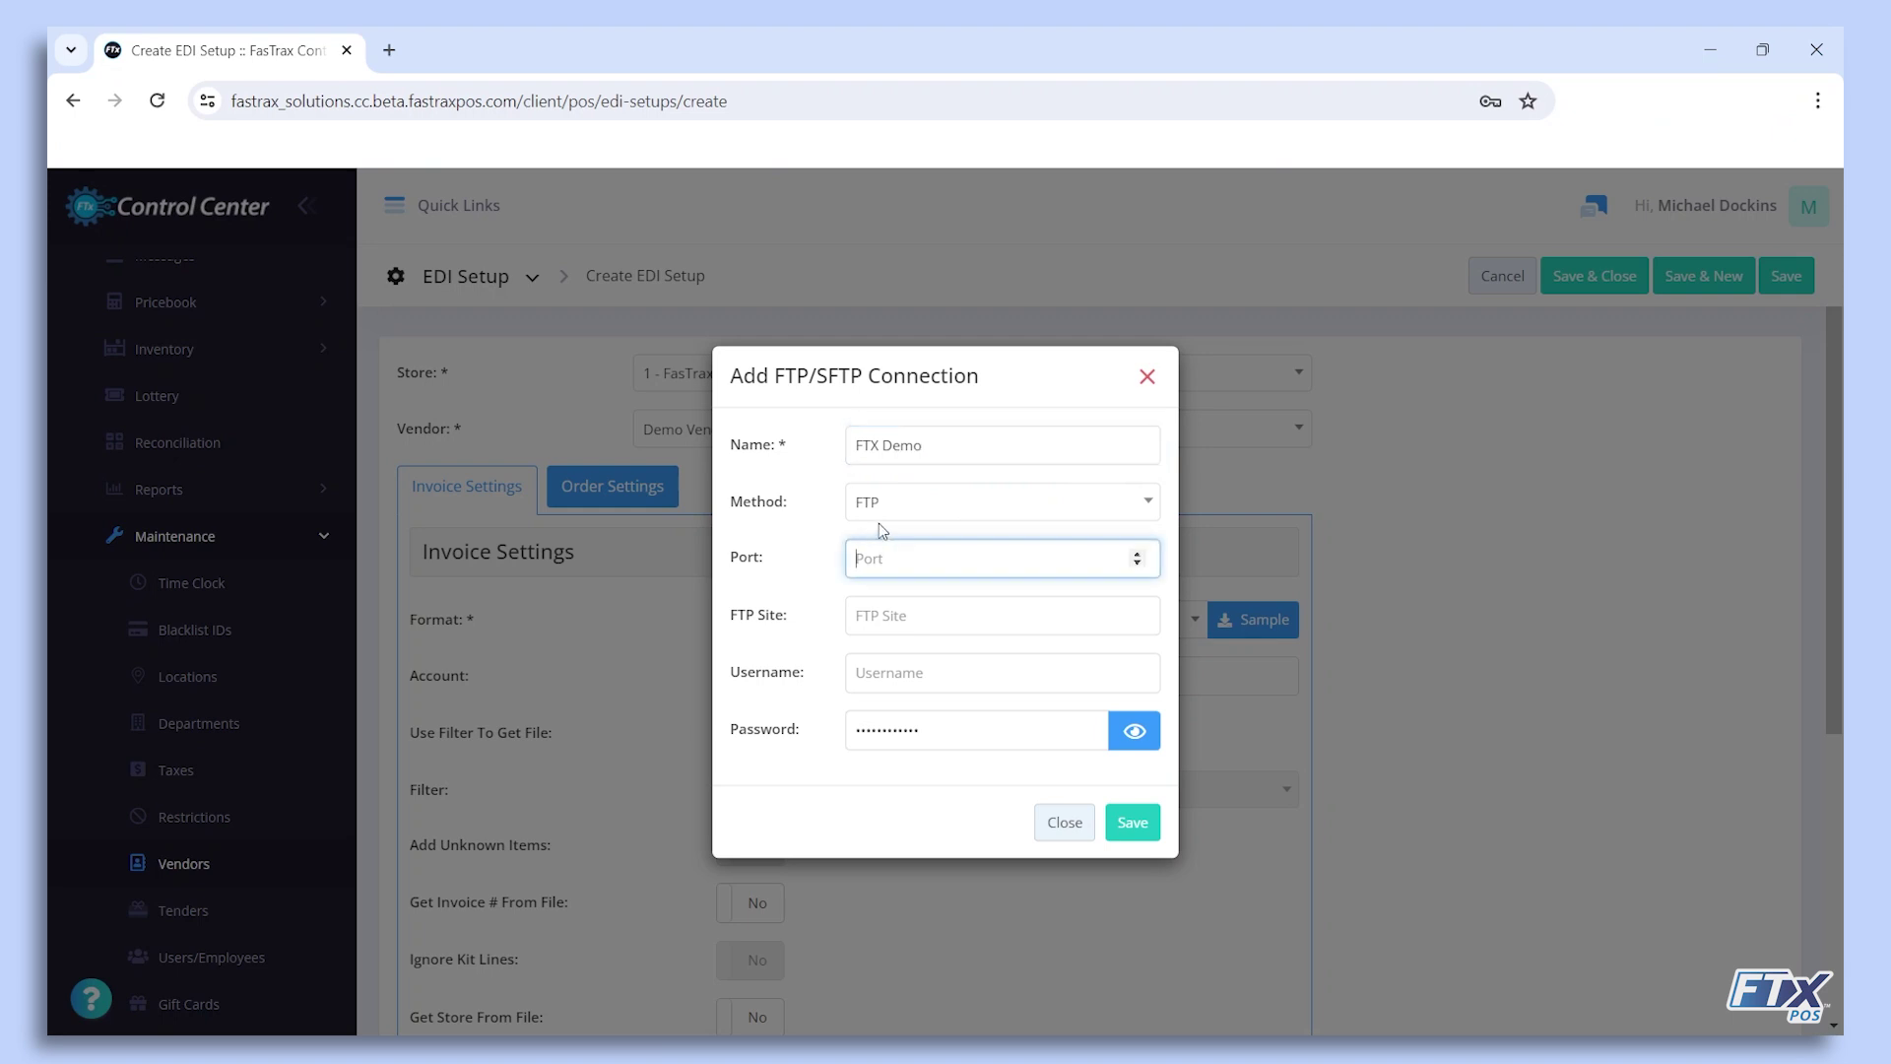
pyautogui.click(879, 523)
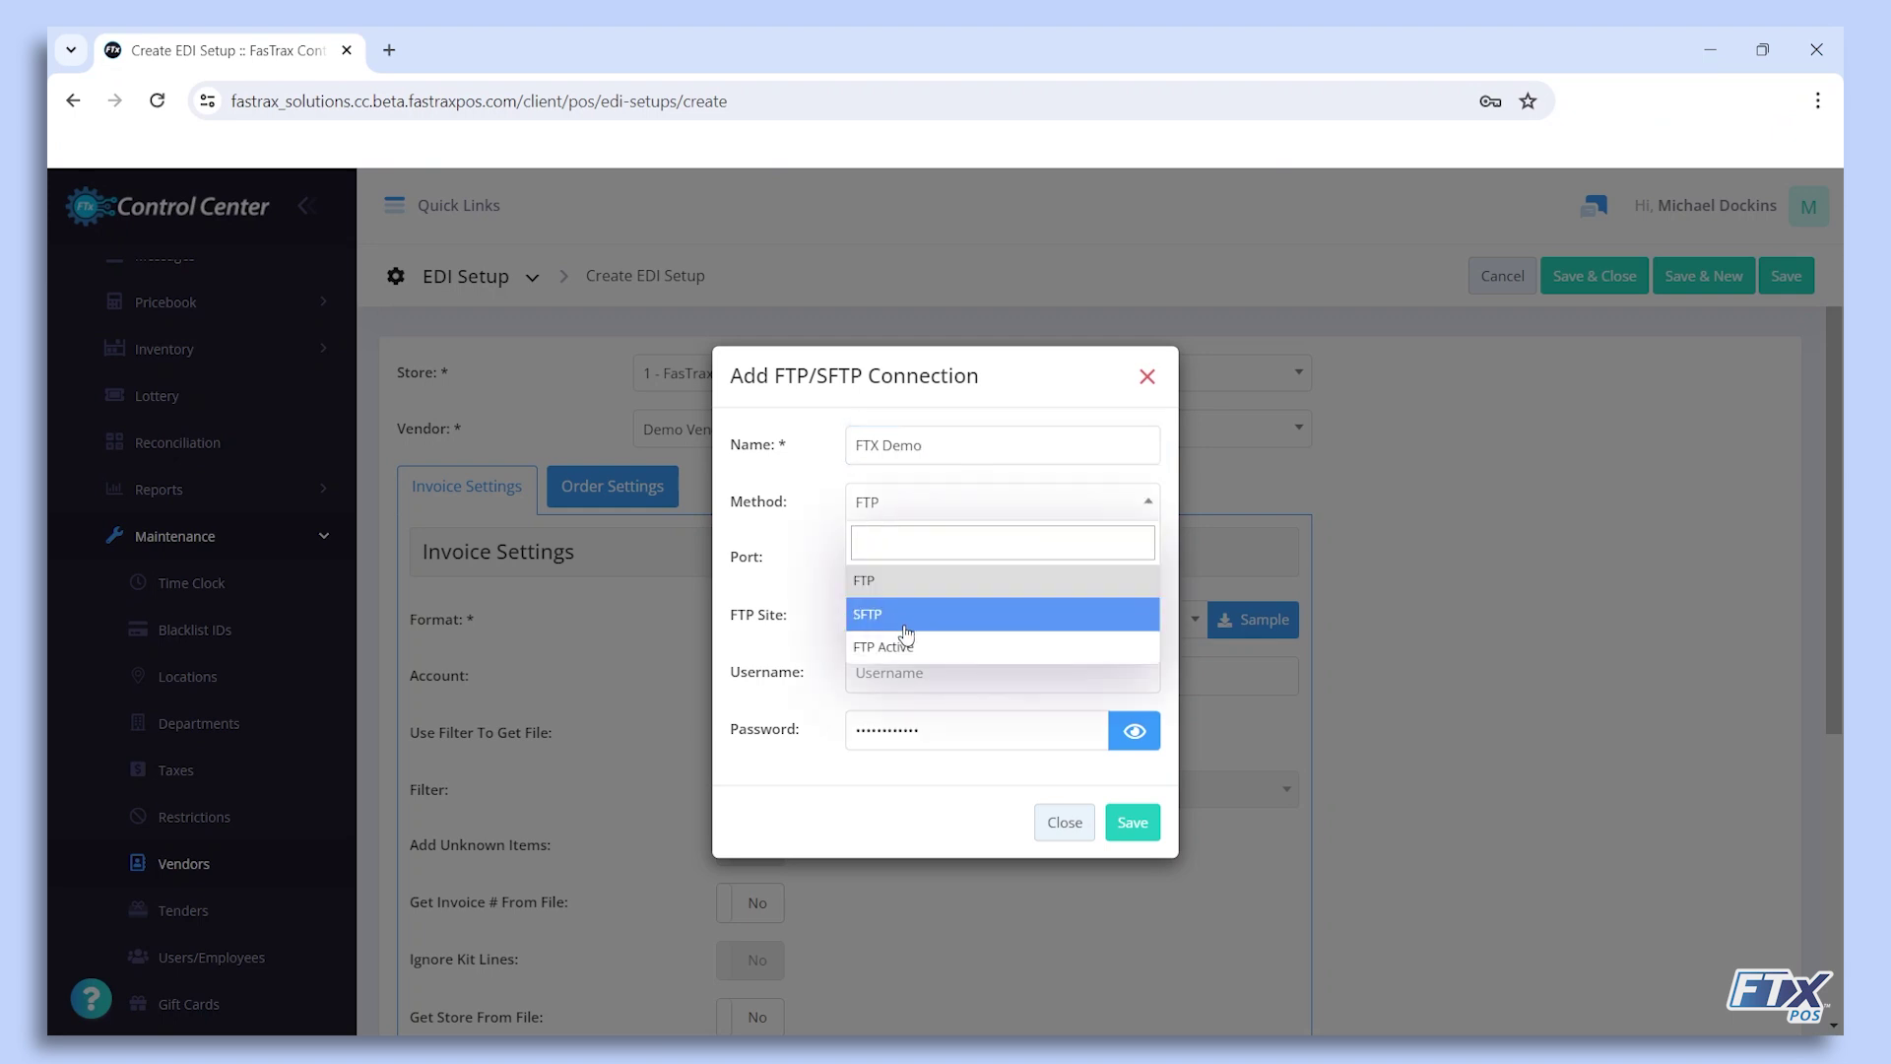
pyautogui.click(818, 579)
pyautogui.click(876, 559)
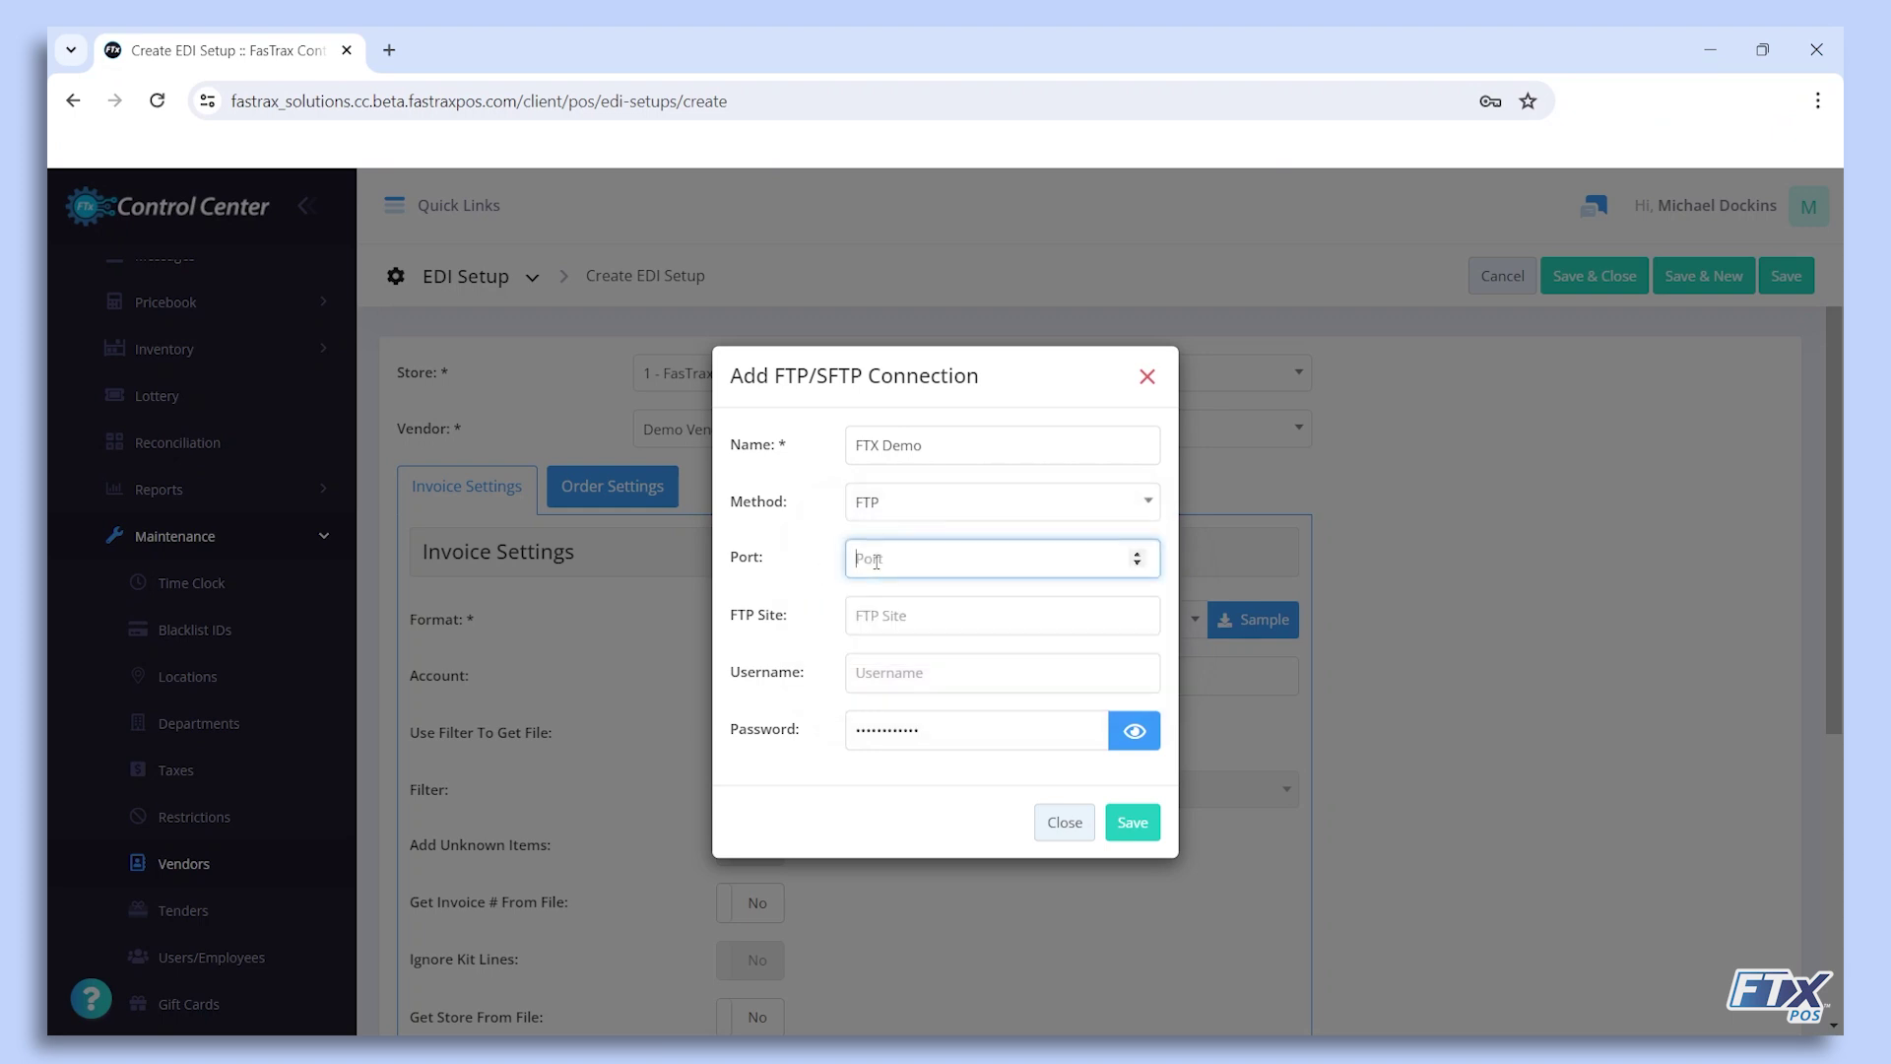
pyautogui.click(873, 618)
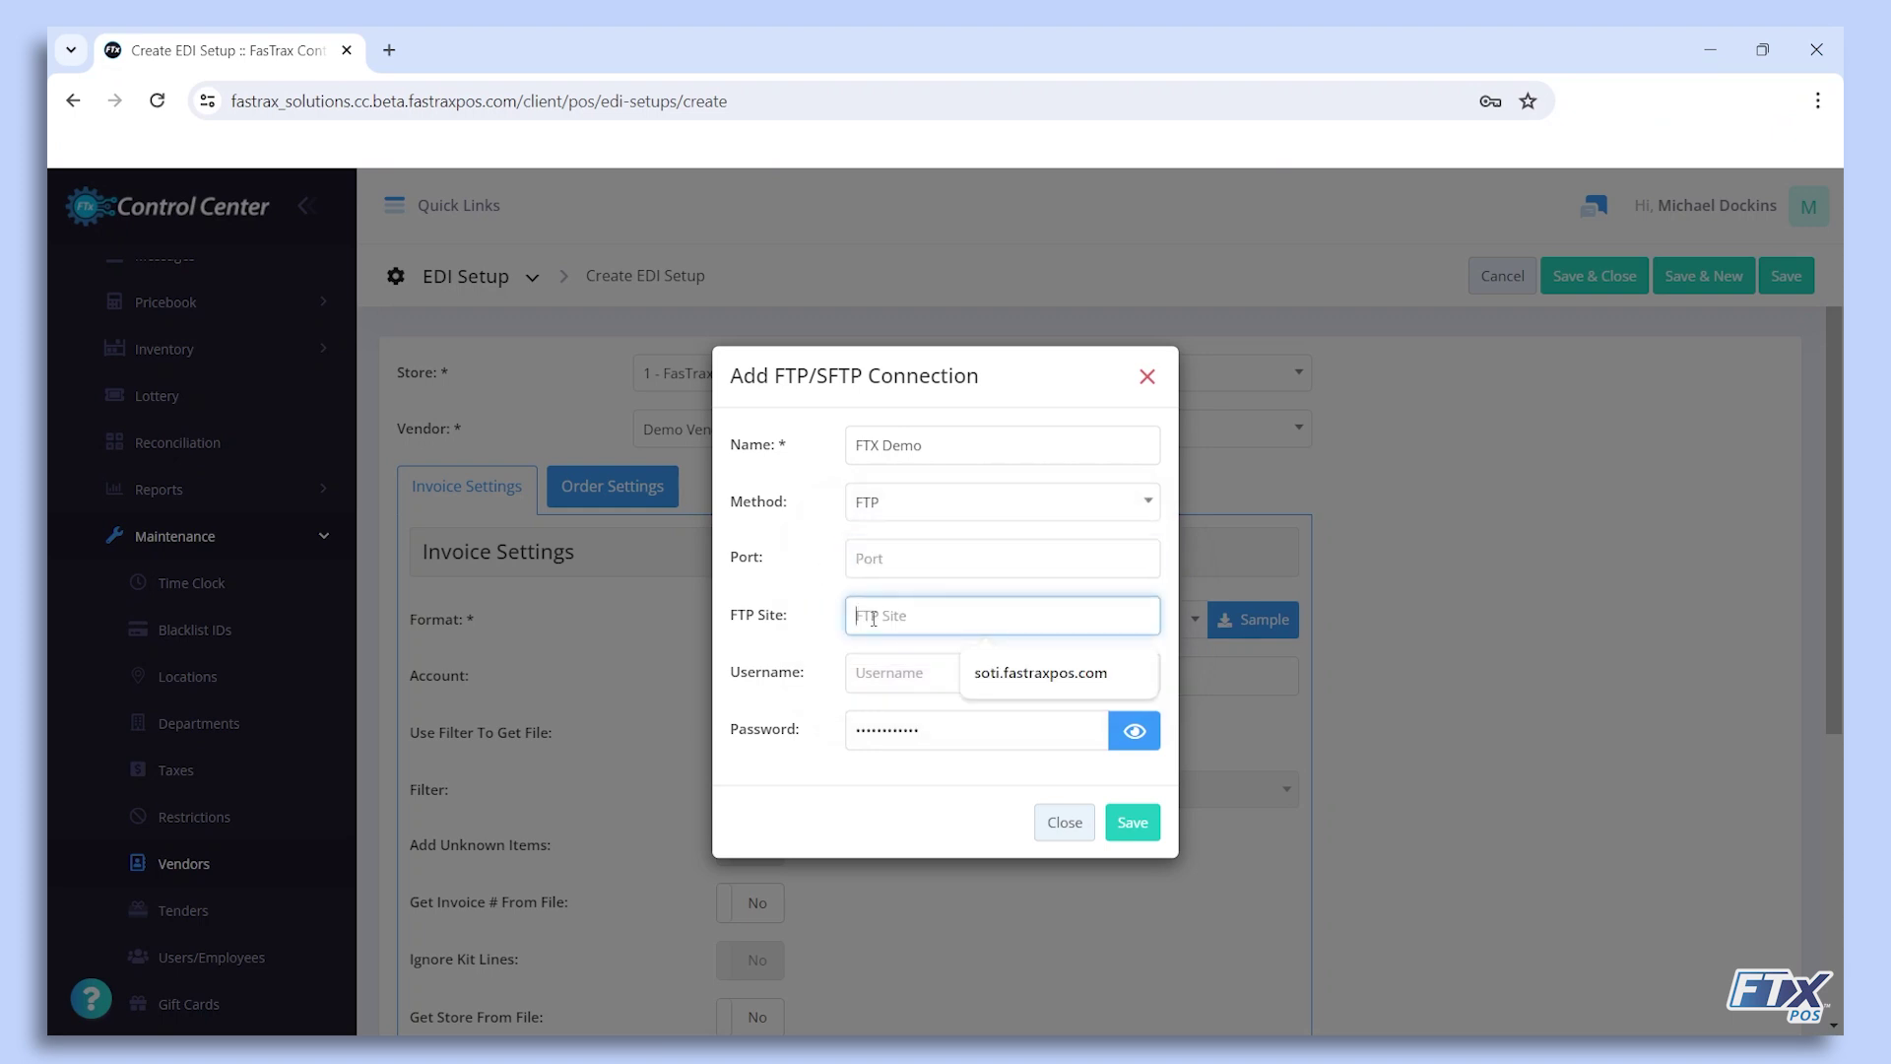
pyautogui.click(880, 671)
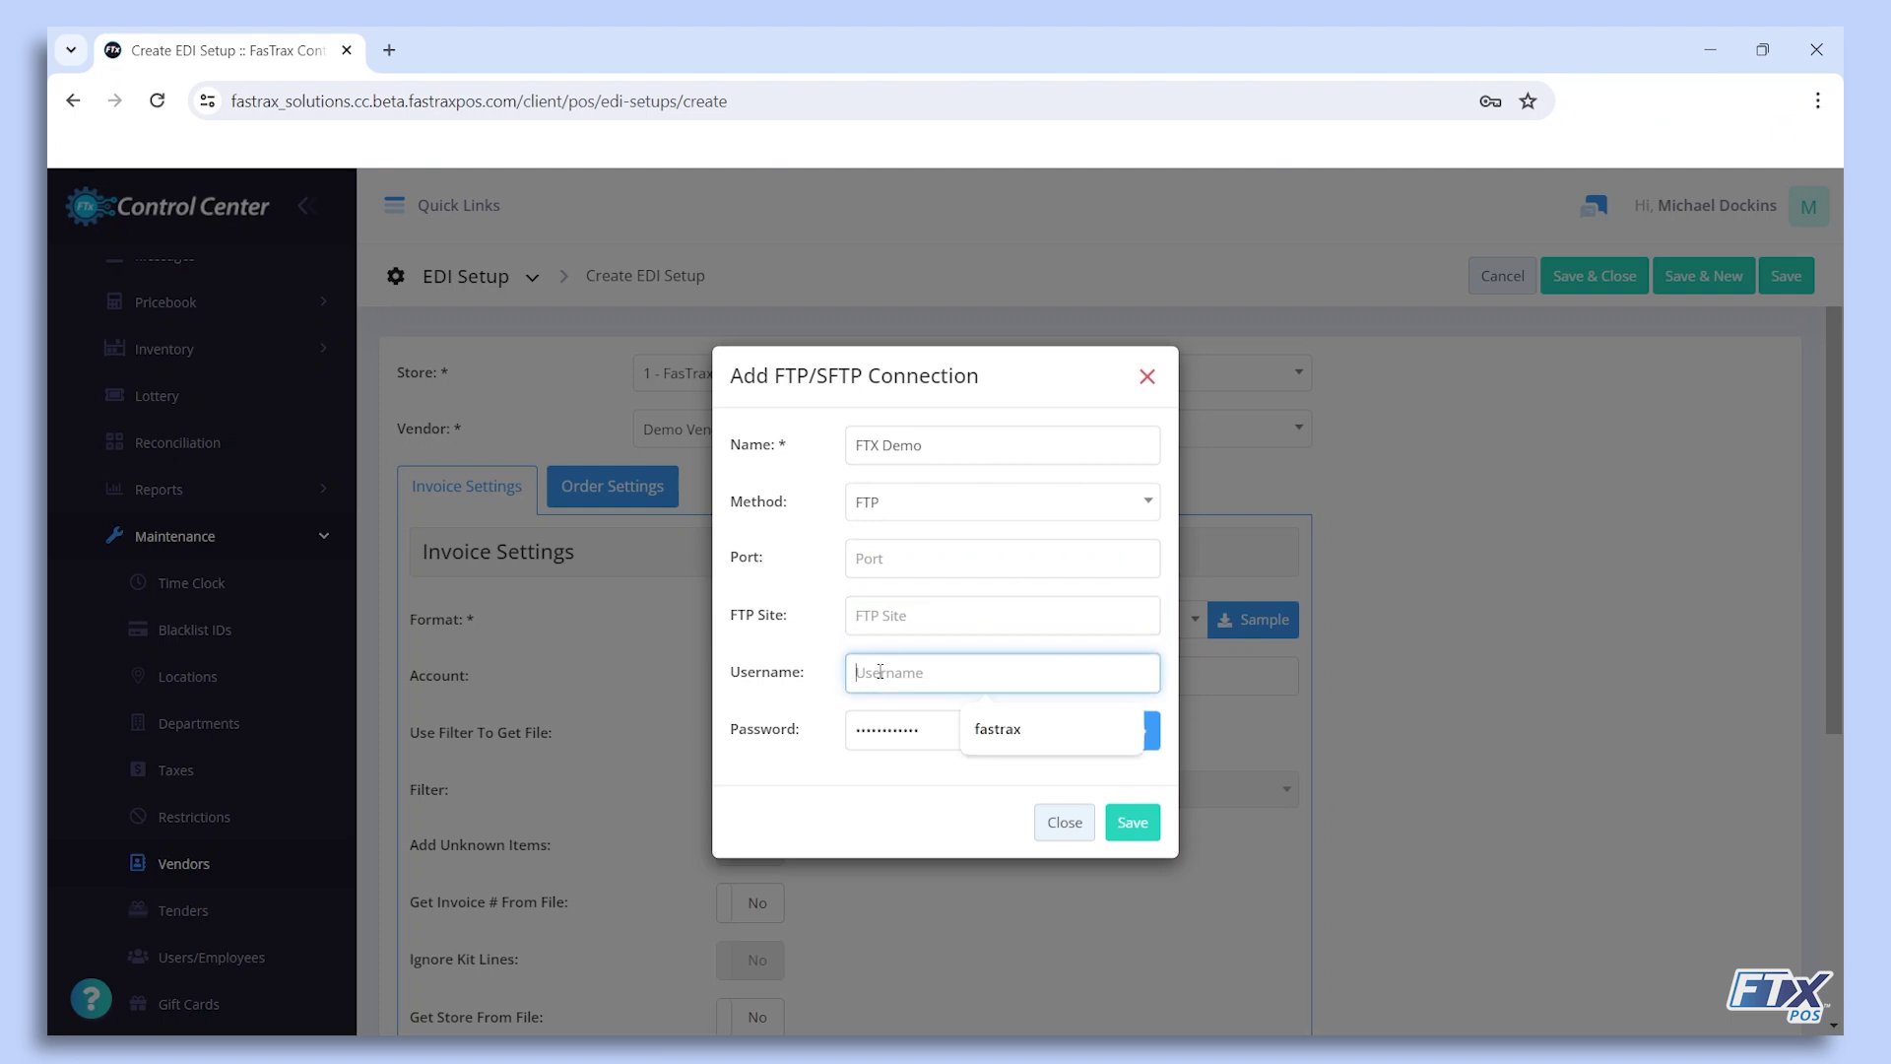
pyautogui.click(899, 729)
# Set the connection's port to 21, FTP site to soti.fastraxpos.com and username to fastrax, and save the connection
pyautogui.click(890, 569)
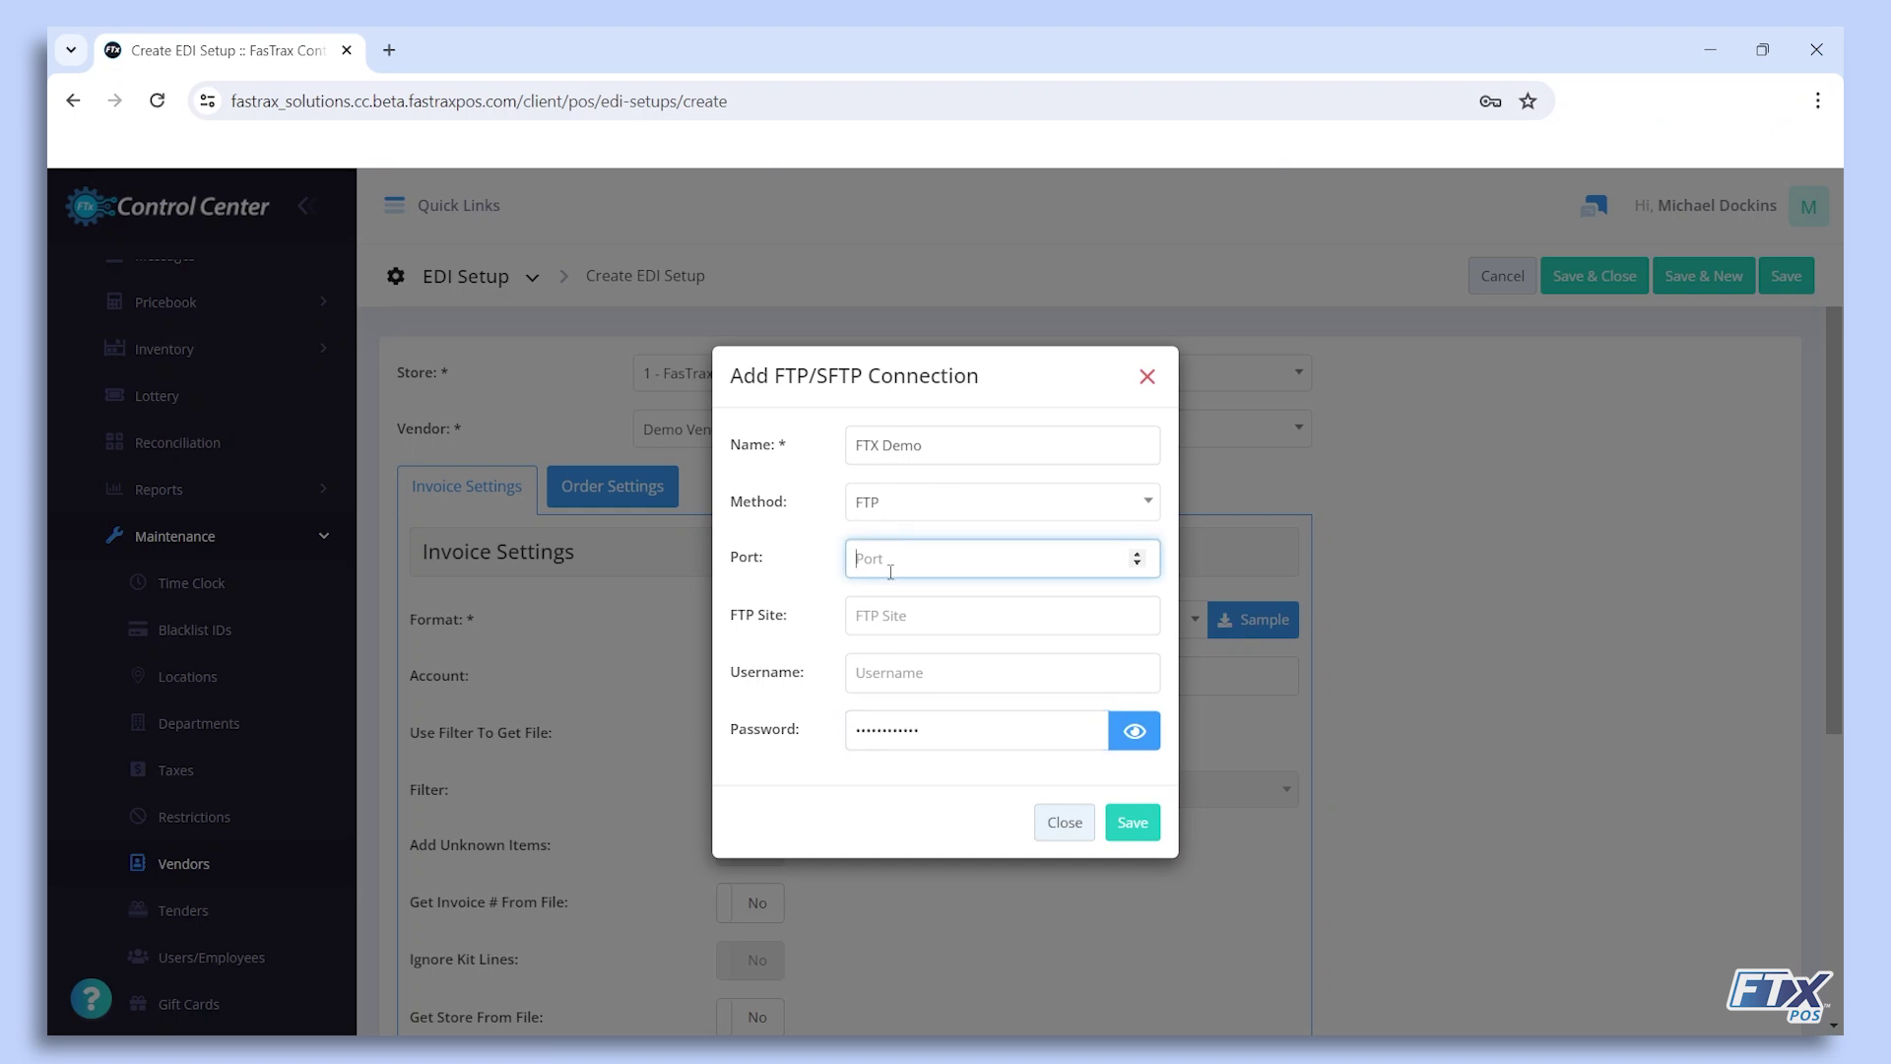
pyautogui.write('21')
pyautogui.click(990, 619)
pyautogui.click(993, 669)
pyautogui.click(990, 673)
pyautogui.click(1005, 738)
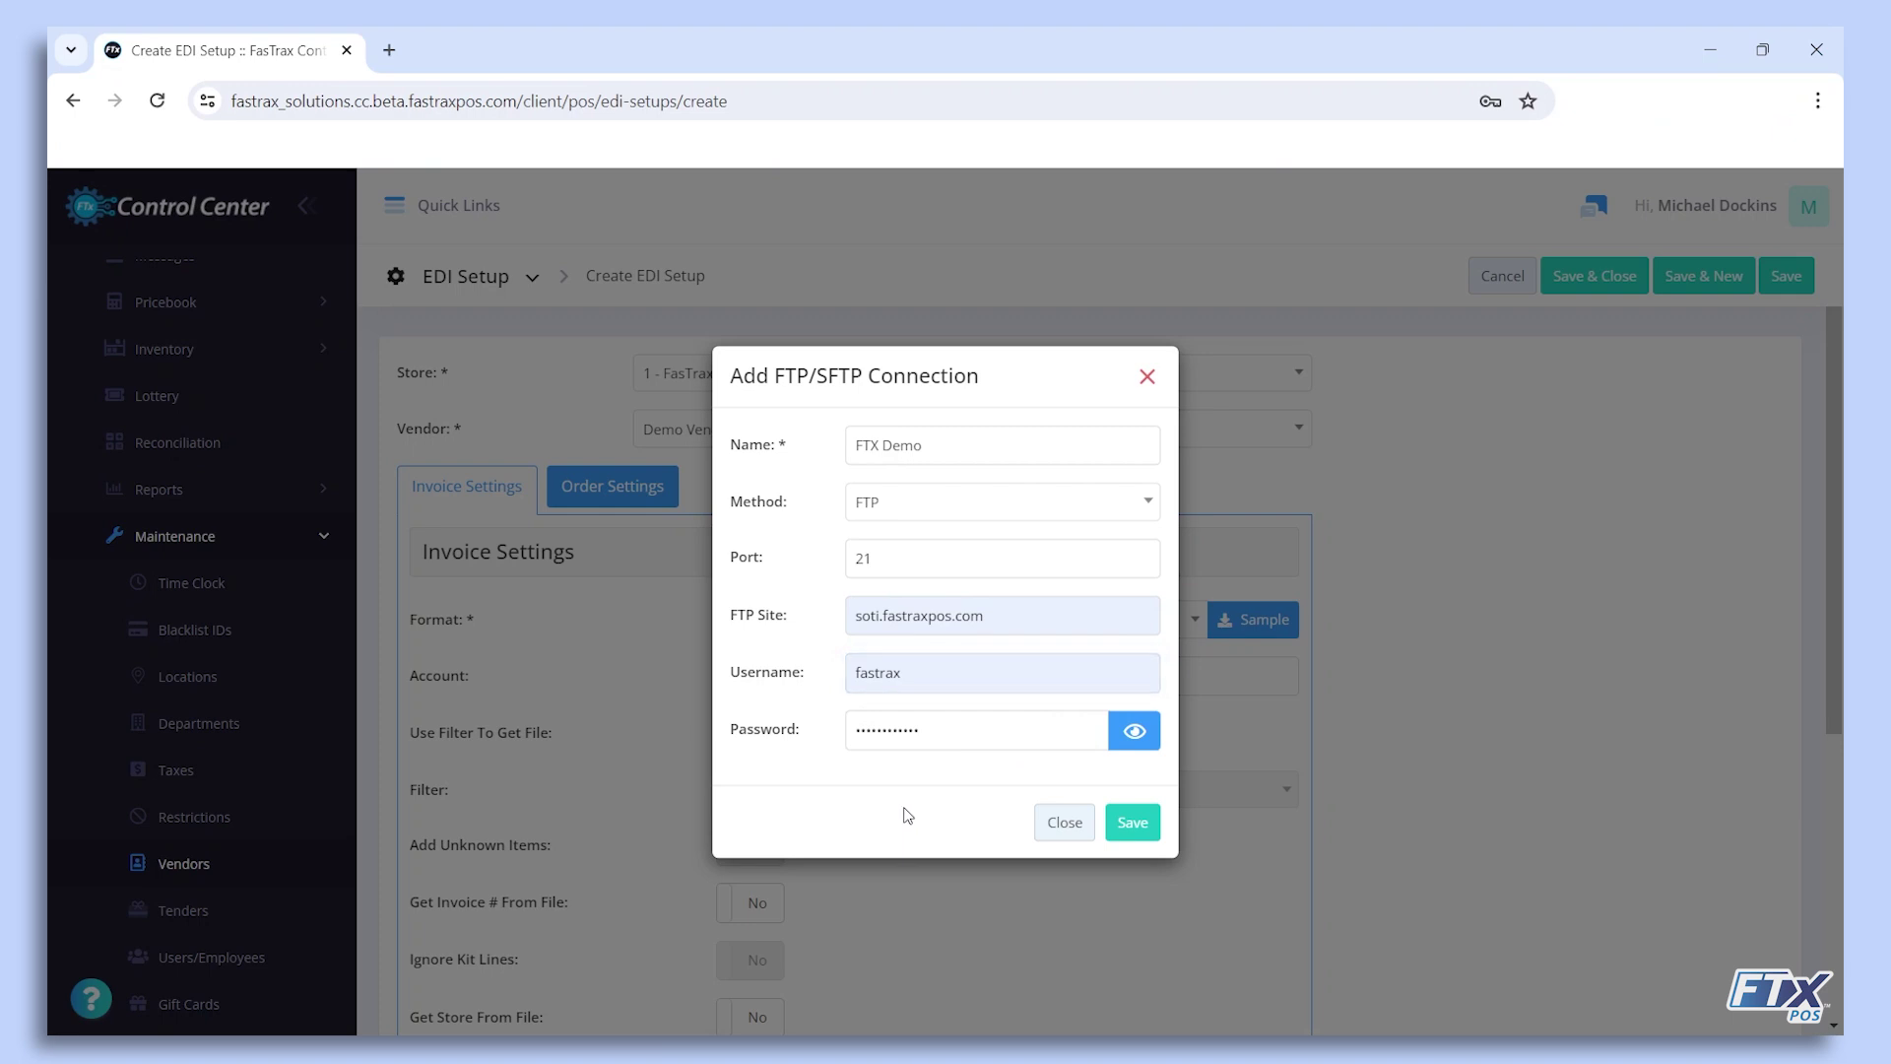
pyautogui.click(1130, 824)
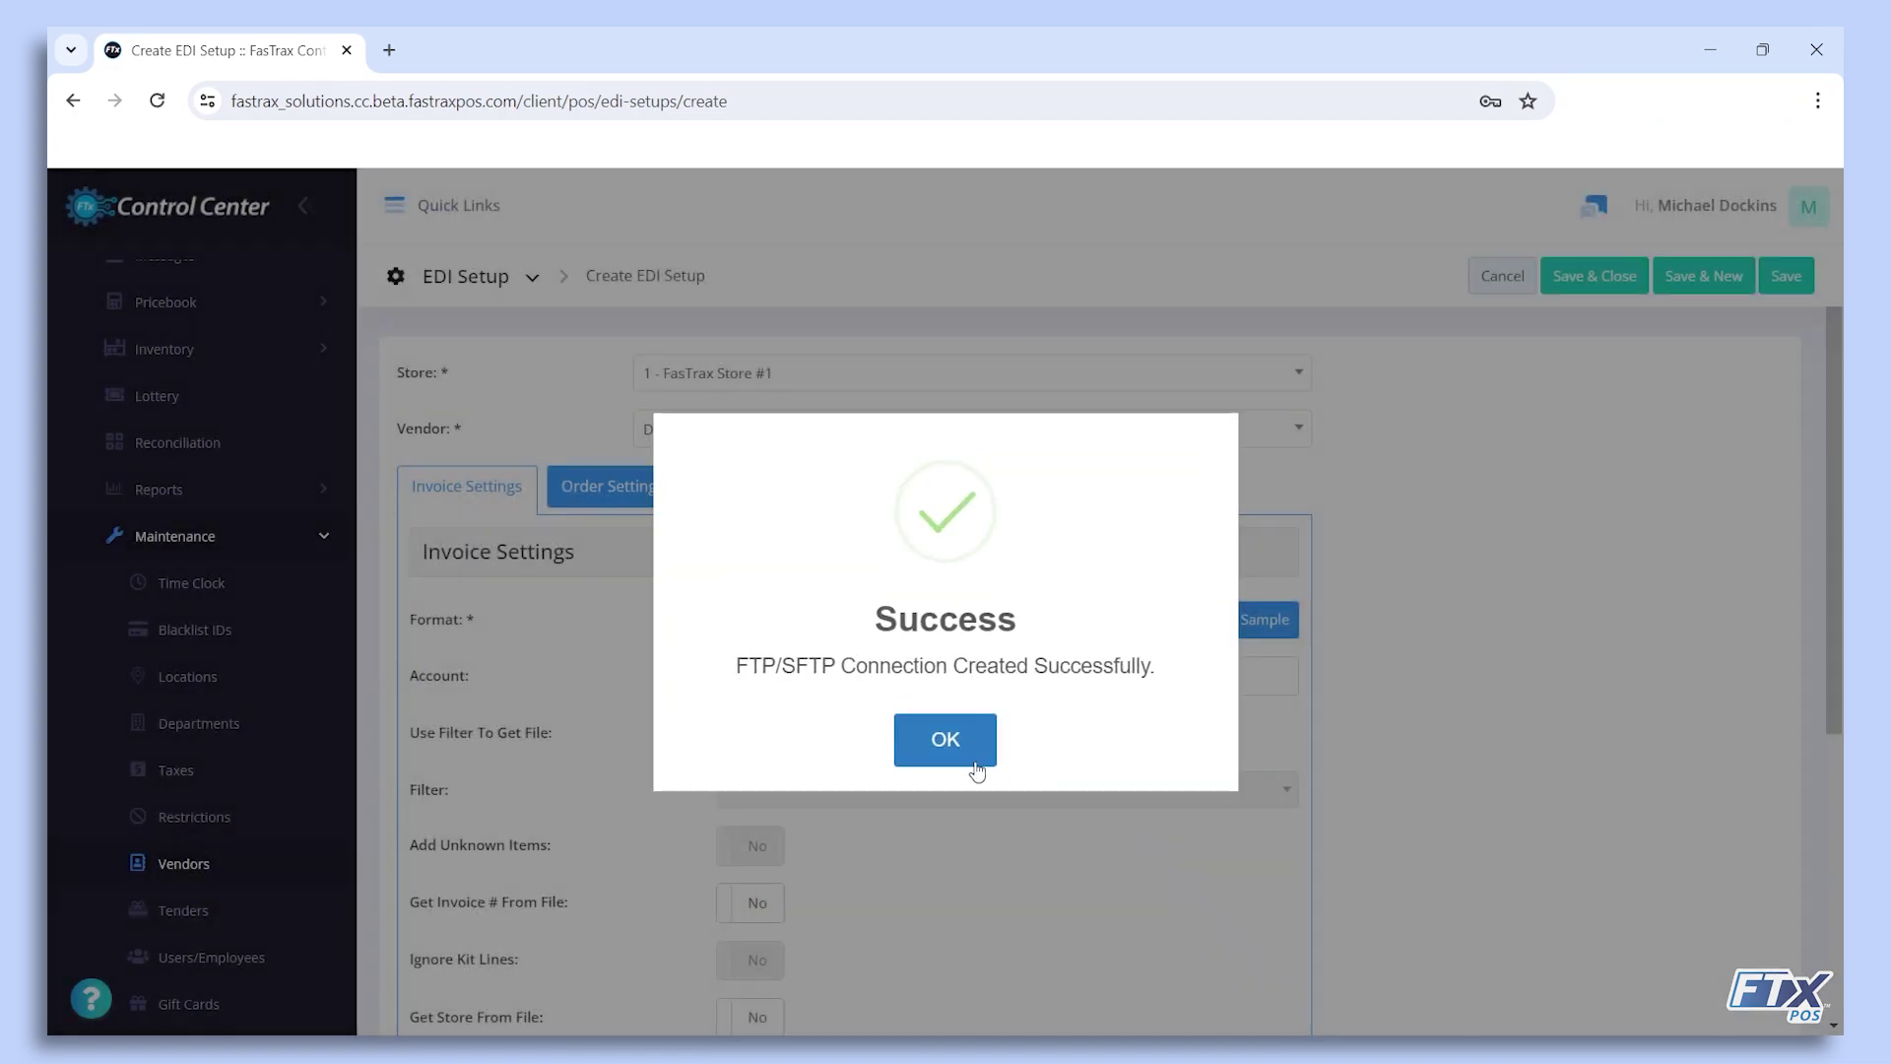
pyautogui.click(945, 741)
# Enable the subfolder option for the invoice connection and set the subfolder to DemoInvoice
pyautogui.scroll(-5, 965, 754)
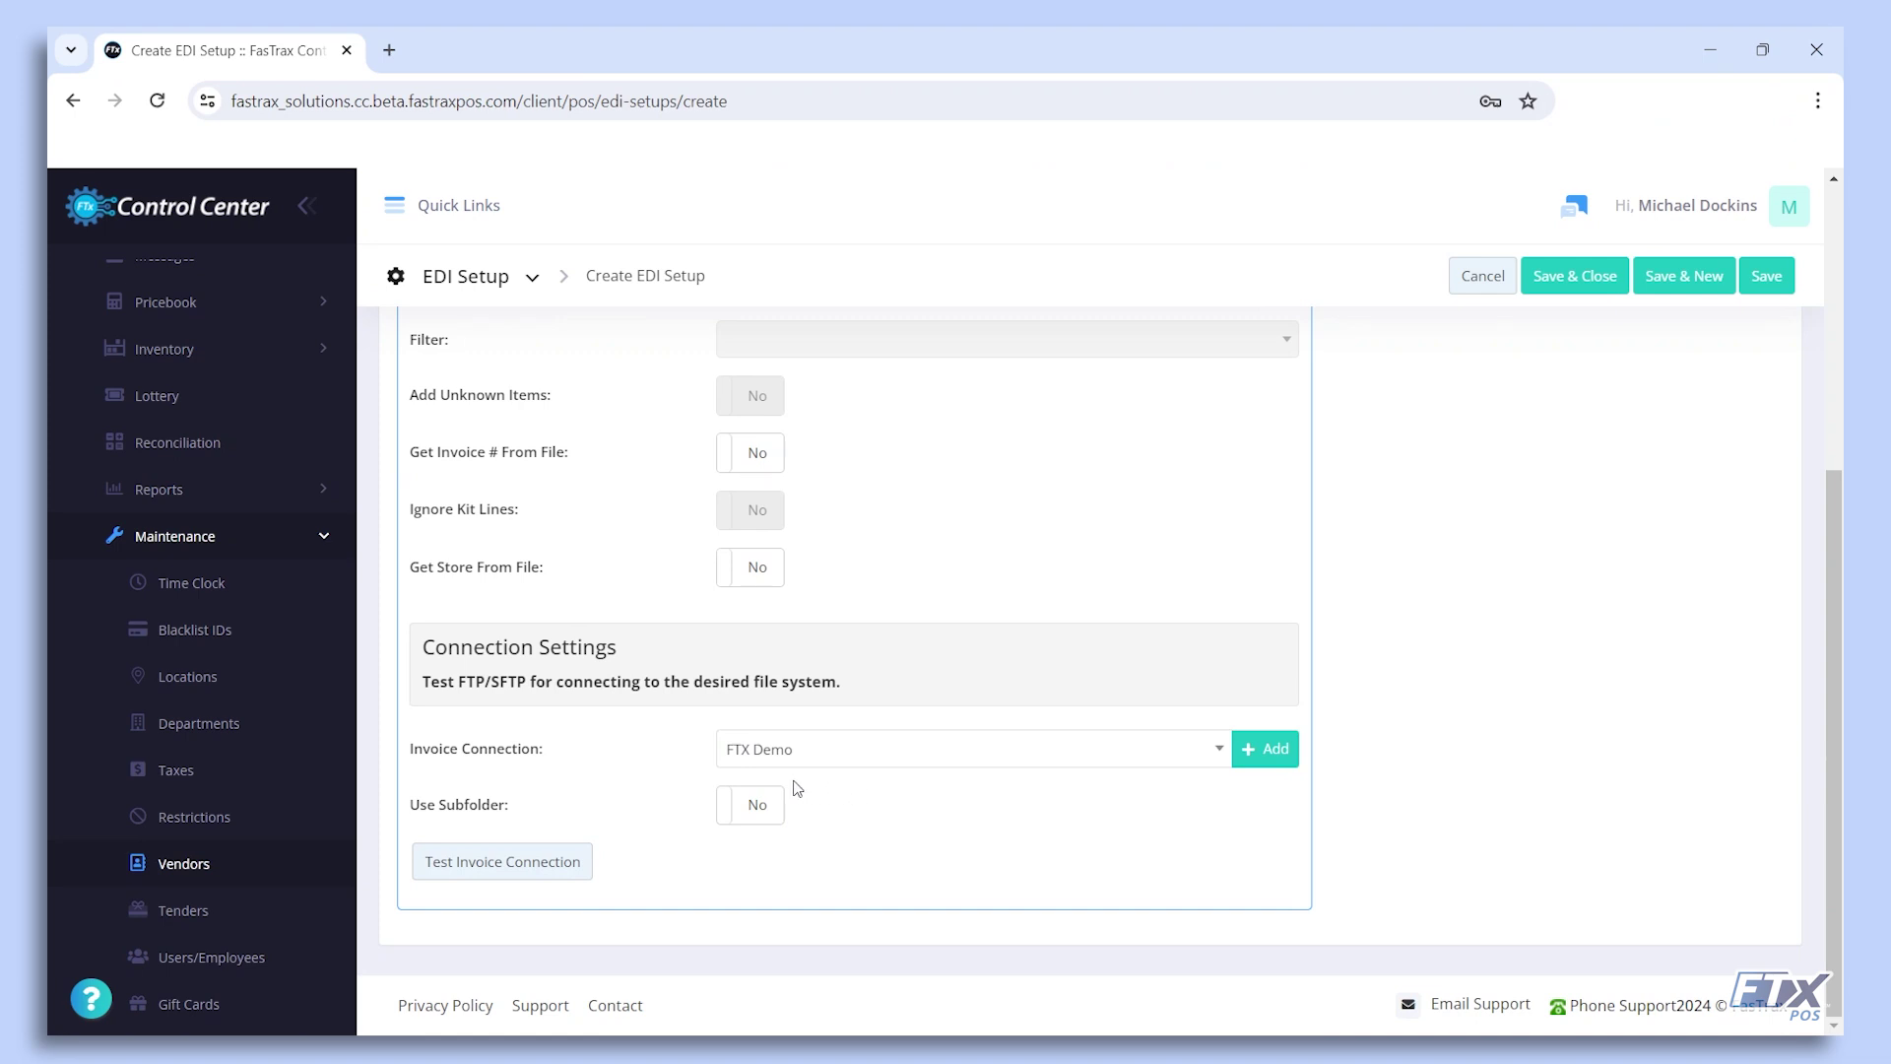
pyautogui.click(729, 815)
pyautogui.click(770, 861)
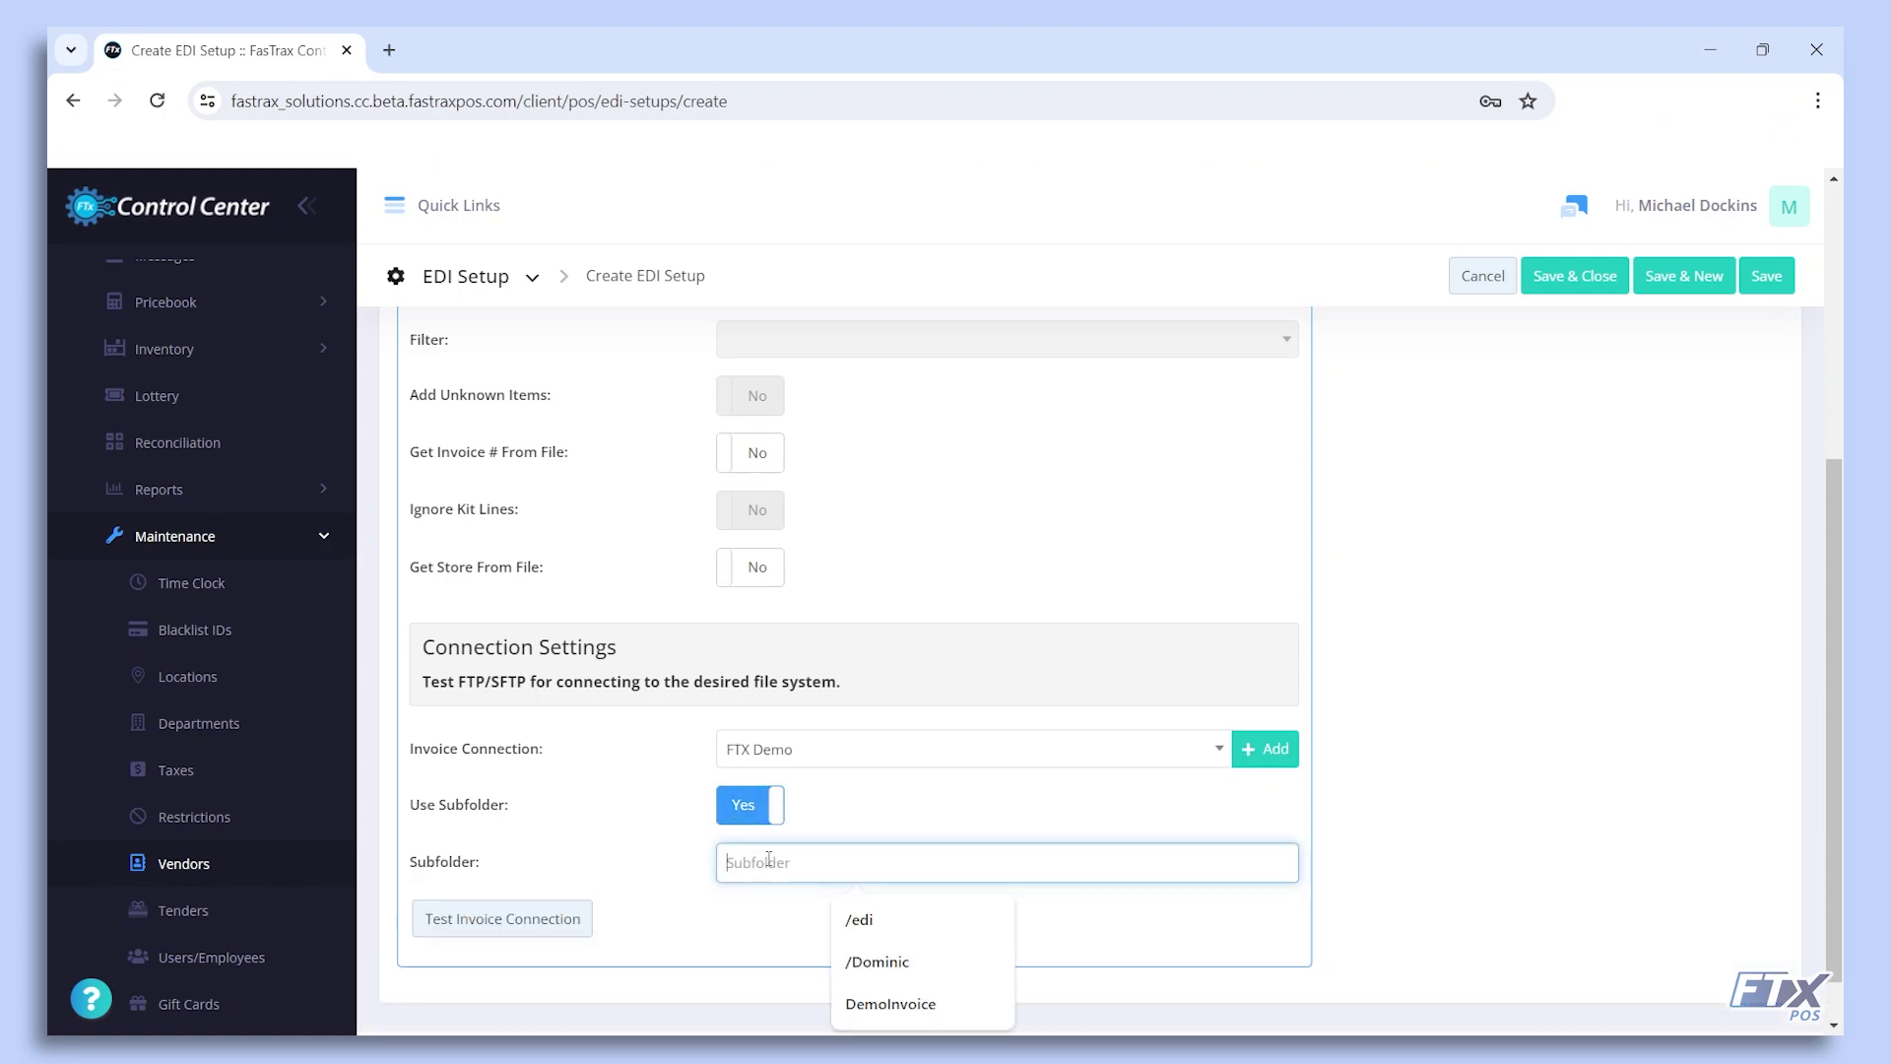
pyautogui.write('Demo')
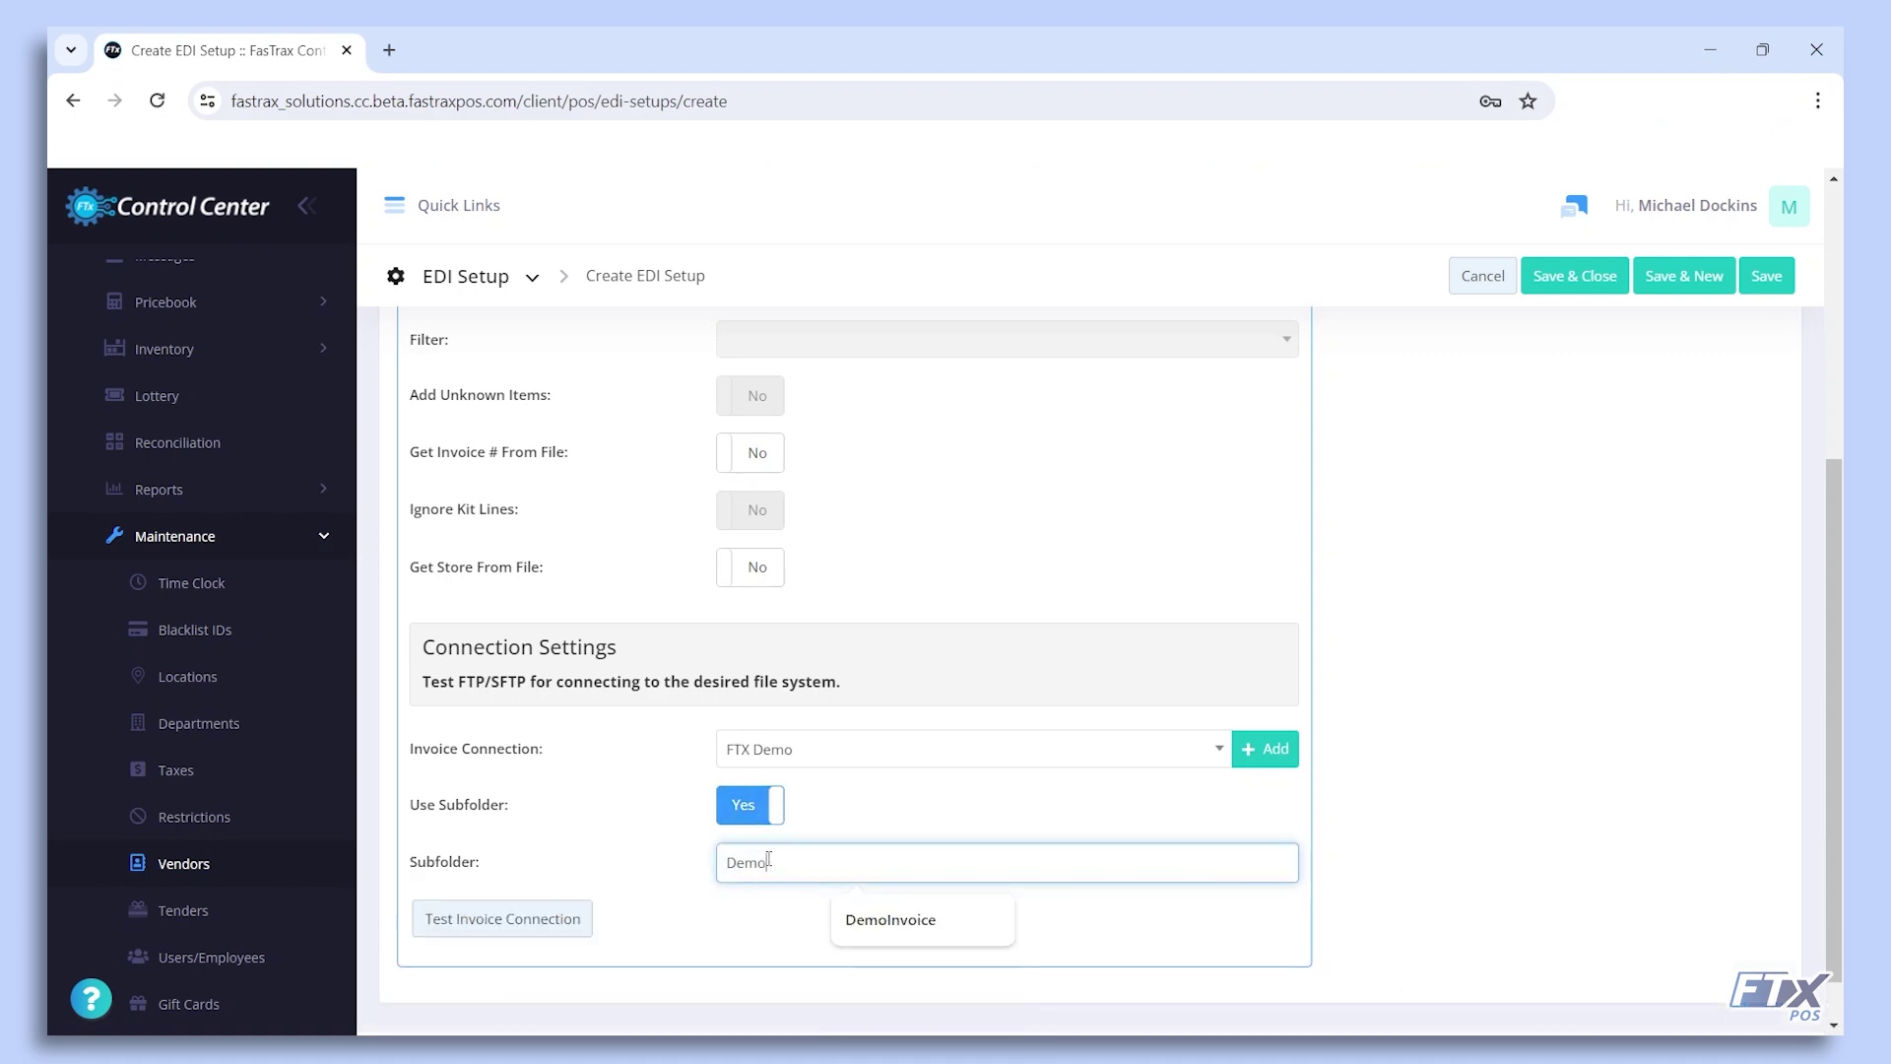
pyautogui.write('Invoice')
# In the order settings, choose Format 2 as the order format and preview its sample
pyautogui.scroll(5, 831, 817)
pyautogui.click(634, 497)
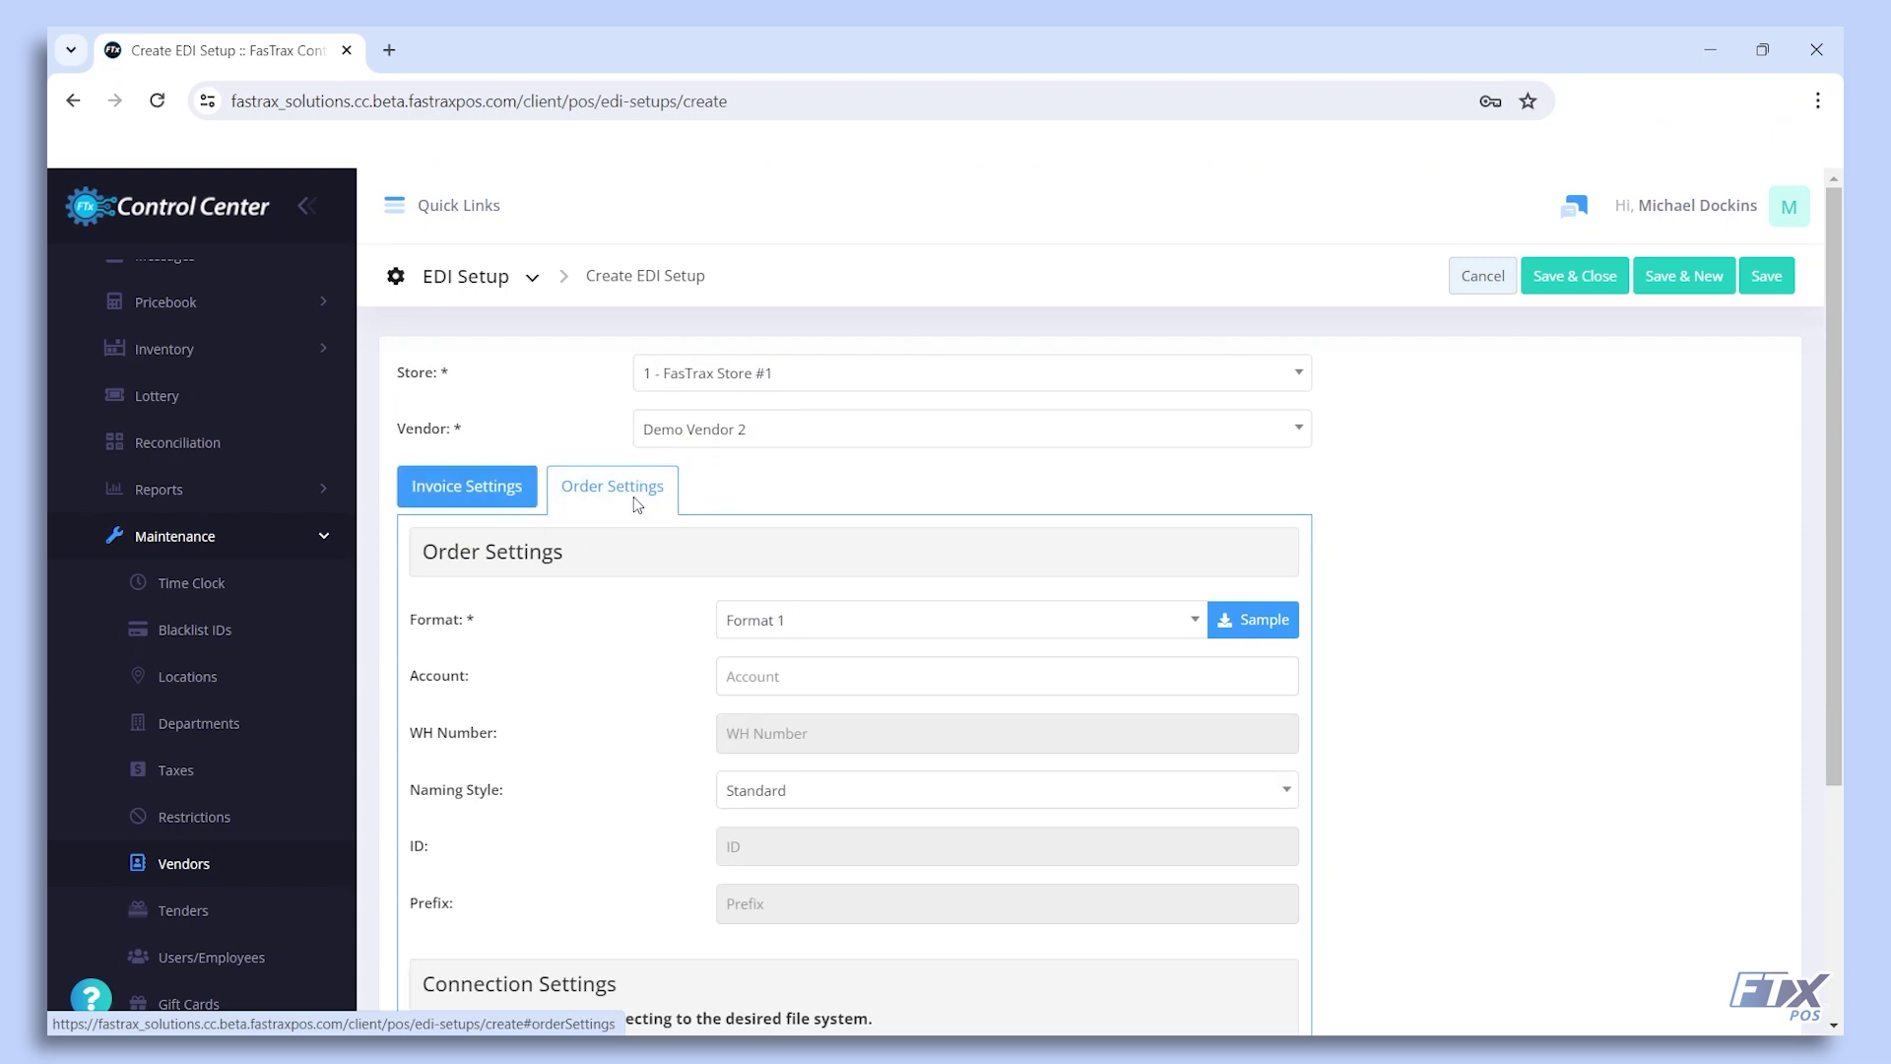
pyautogui.scroll(-1, 658, 556)
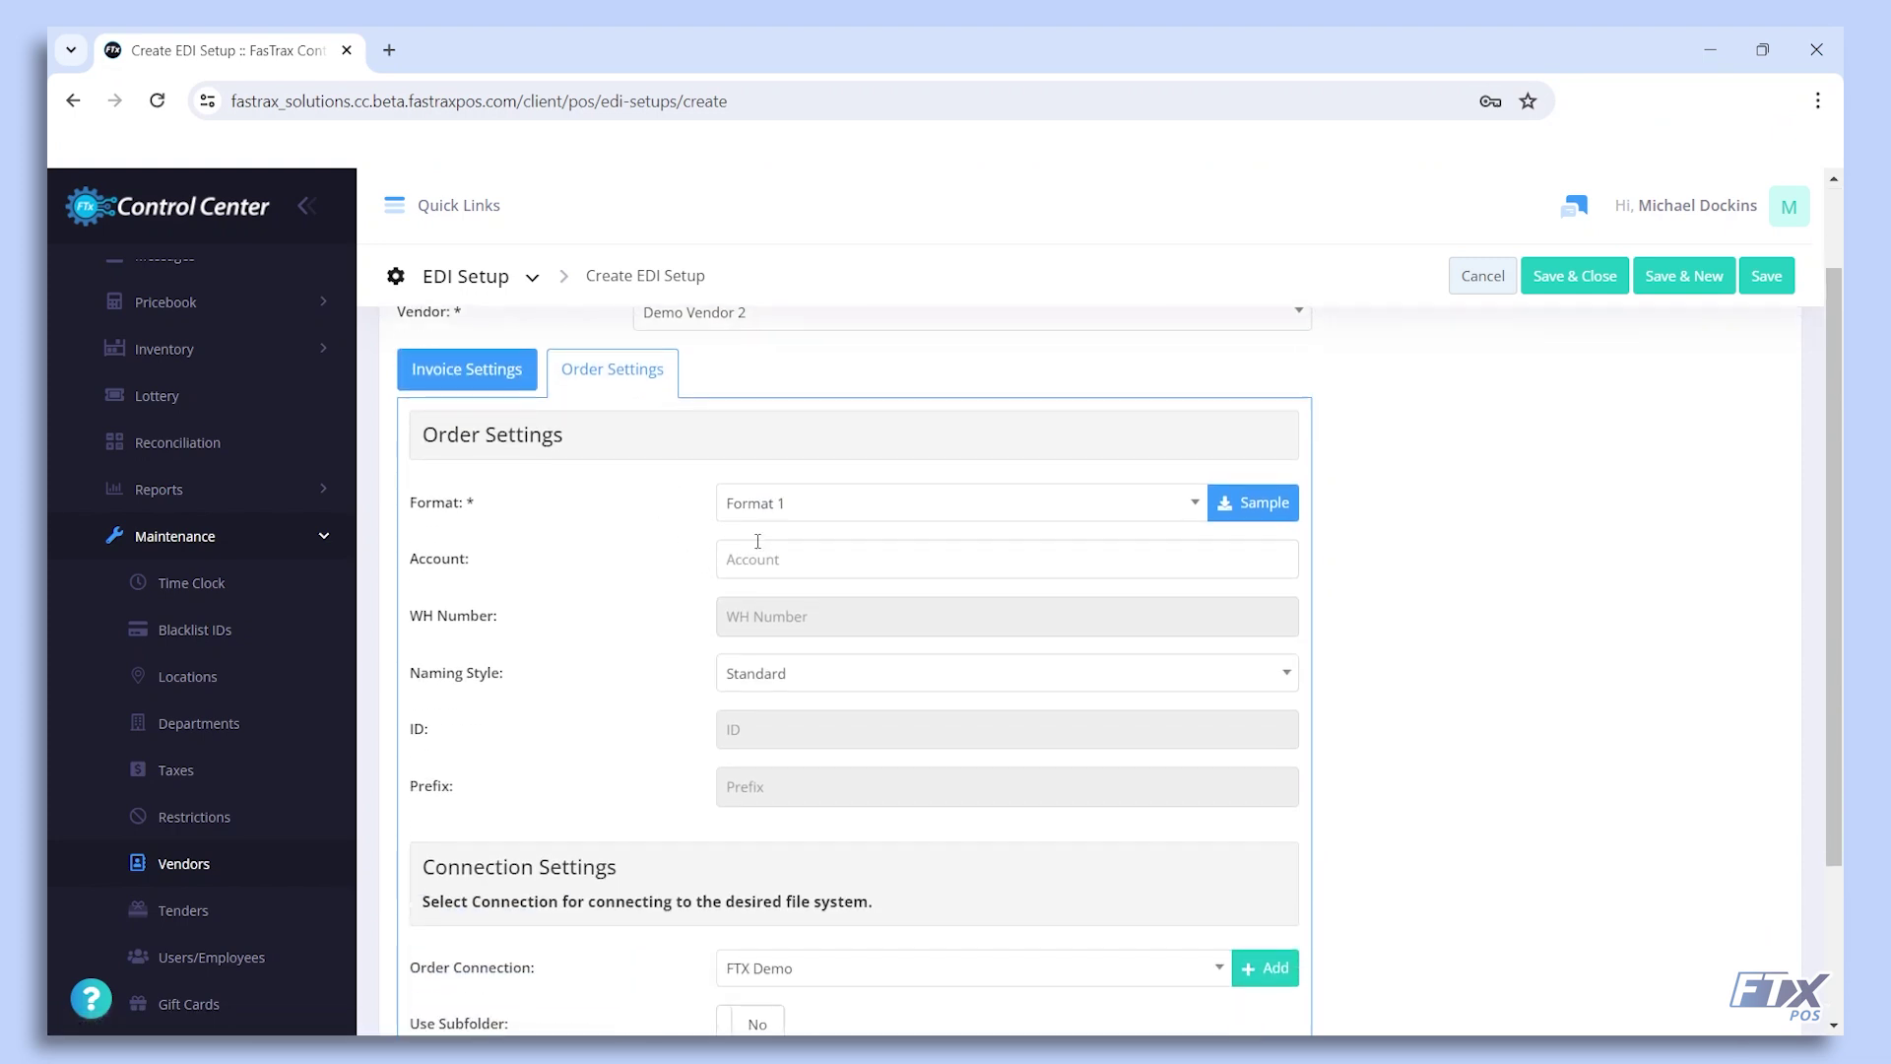
pyautogui.click(823, 519)
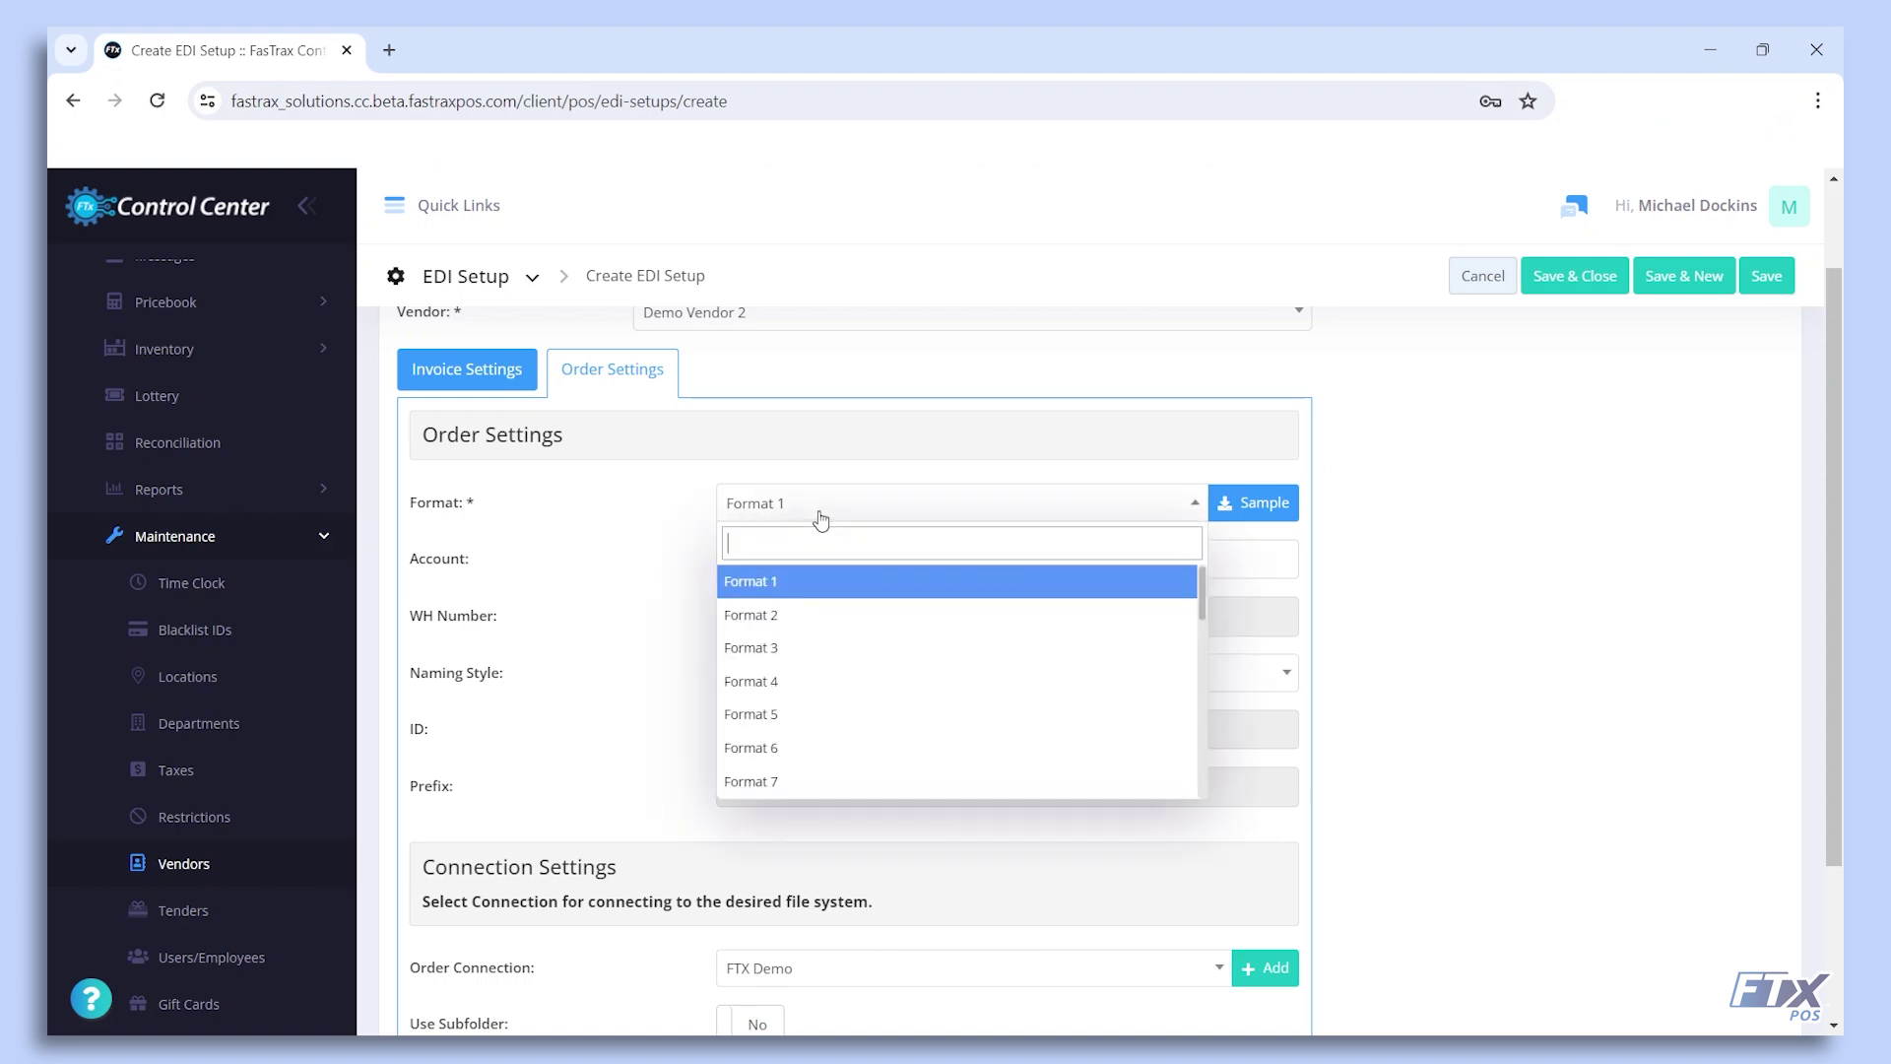
pyautogui.click(815, 626)
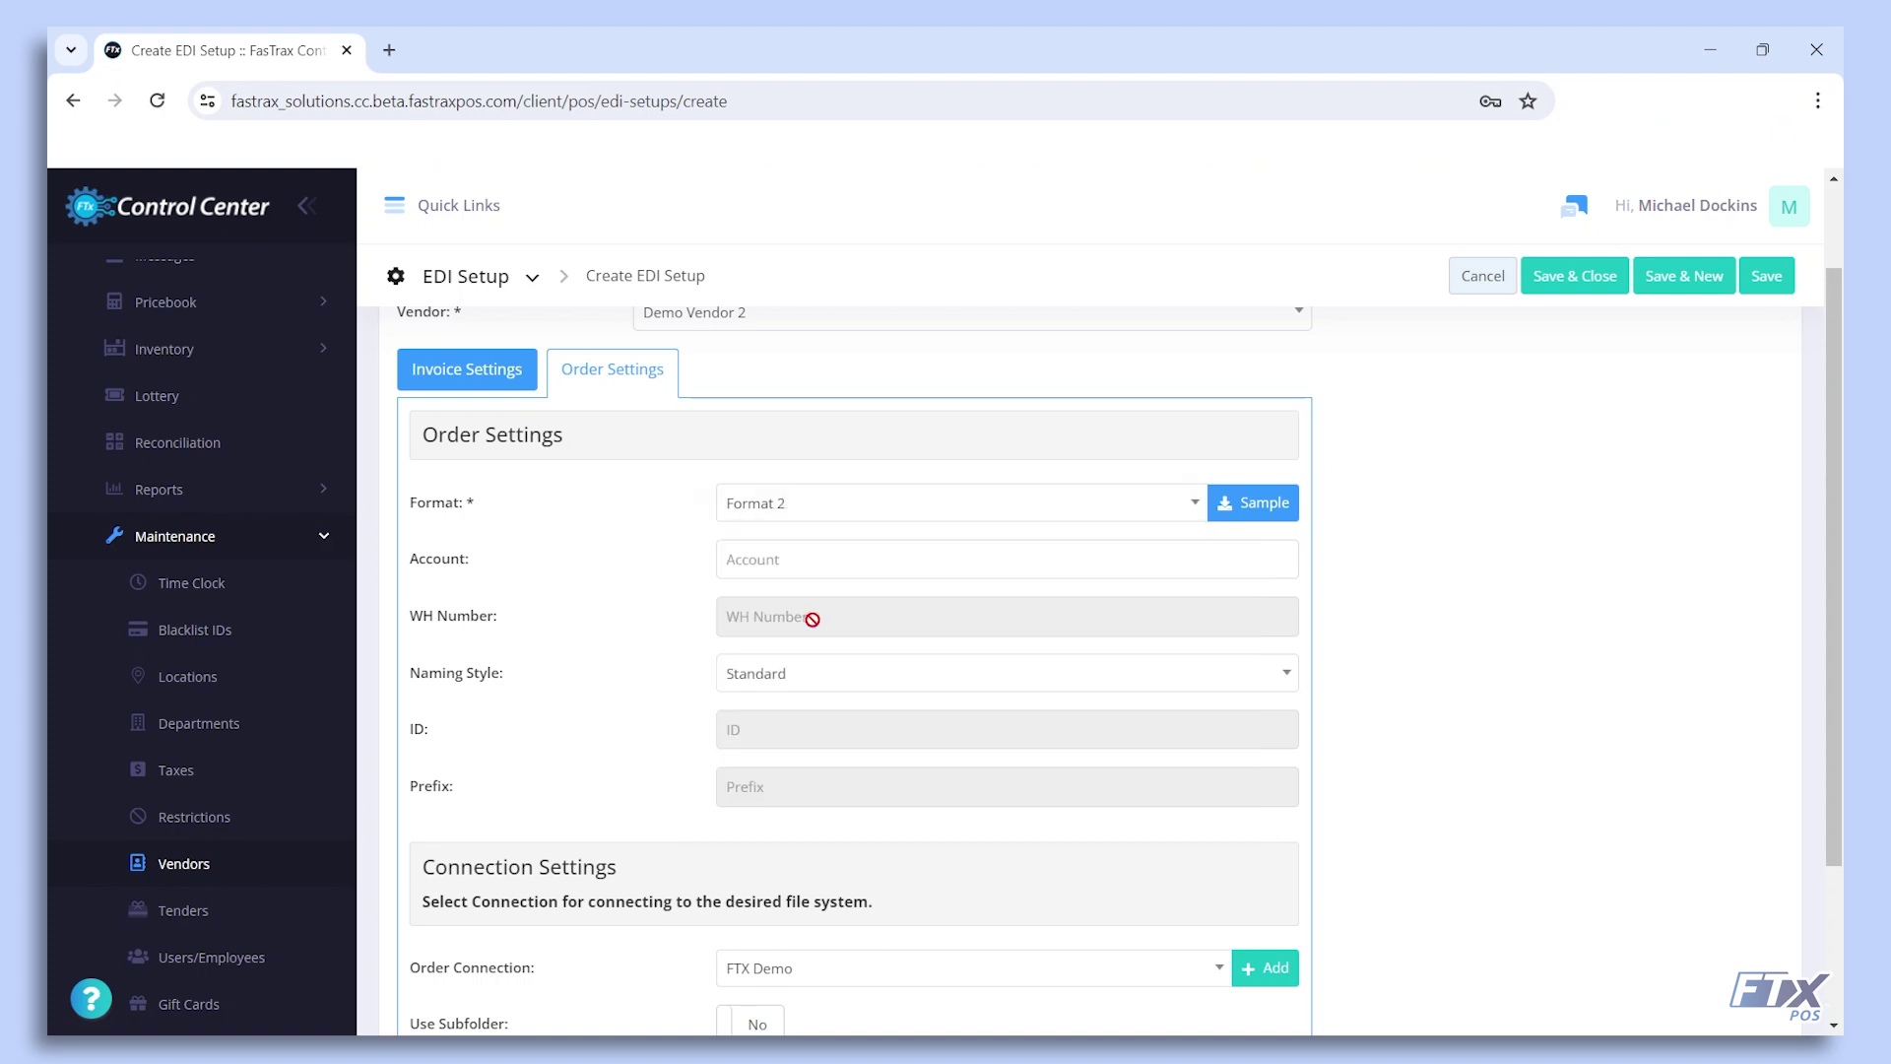
pyautogui.click(1258, 512)
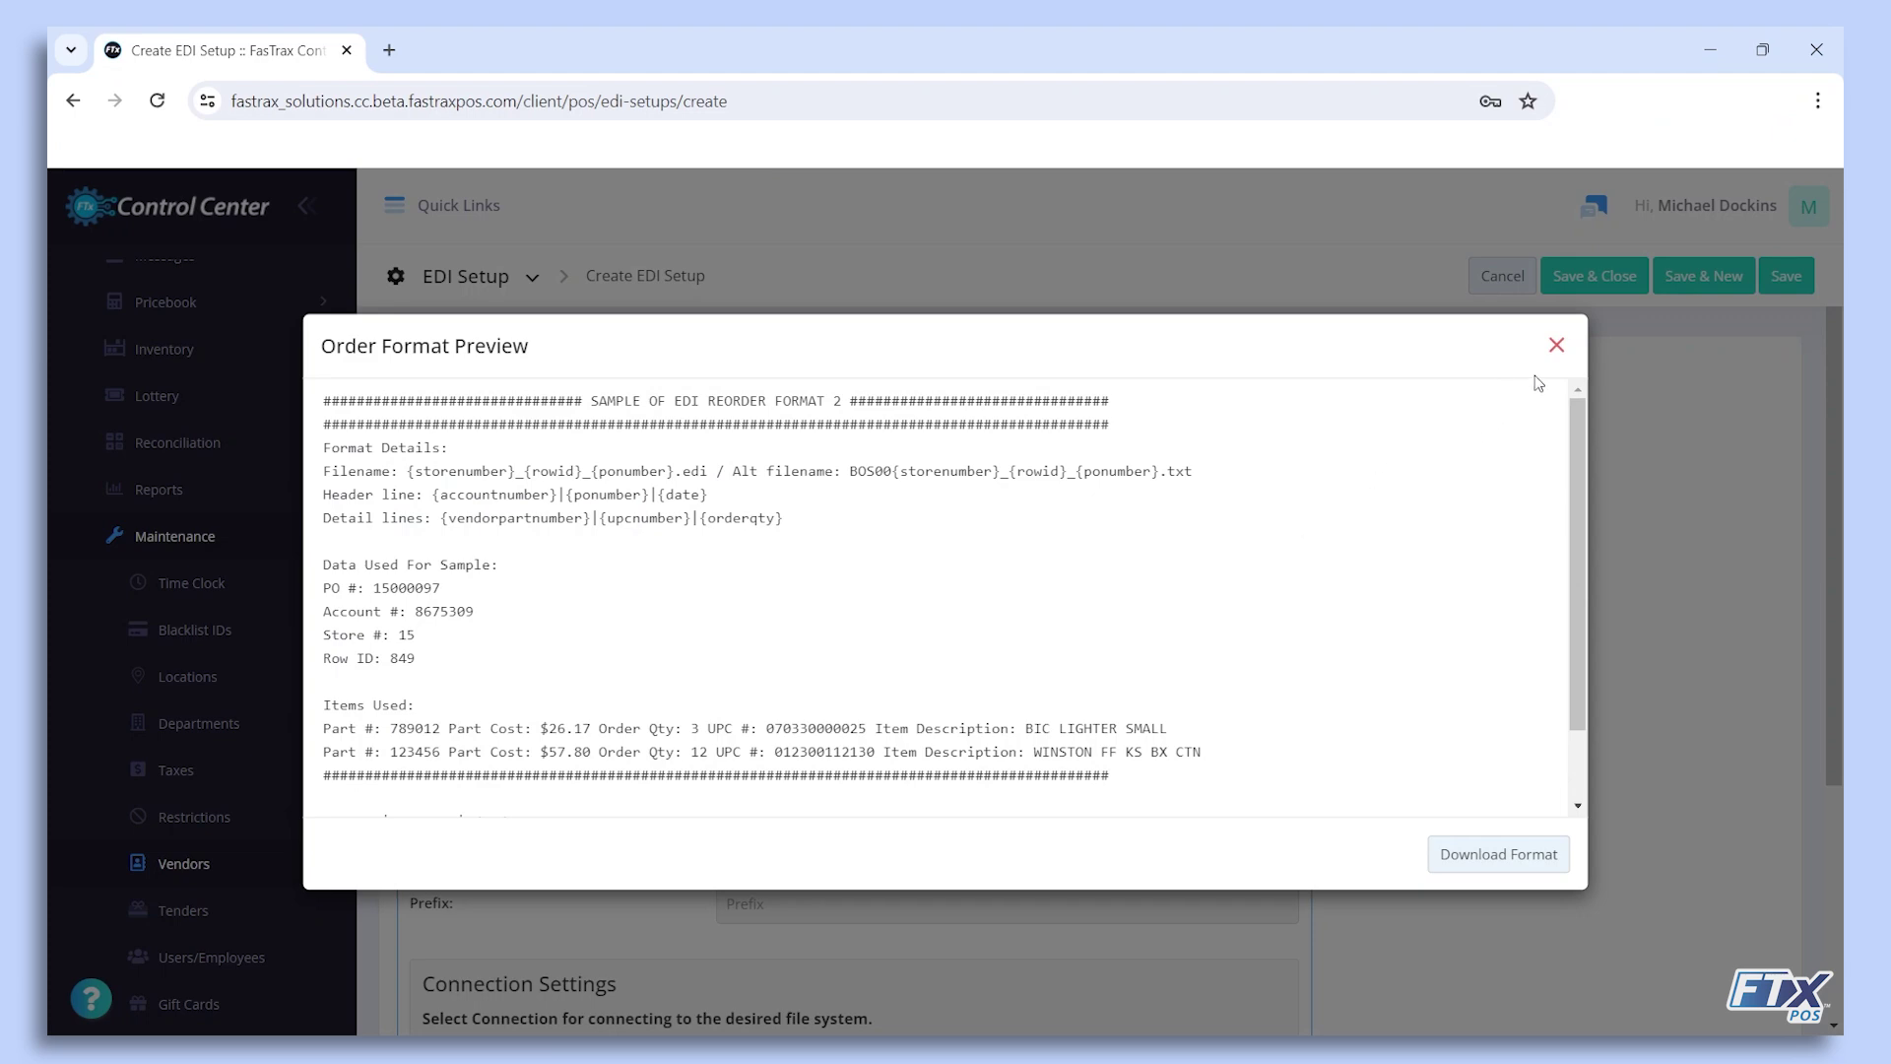
pyautogui.click(1556, 347)
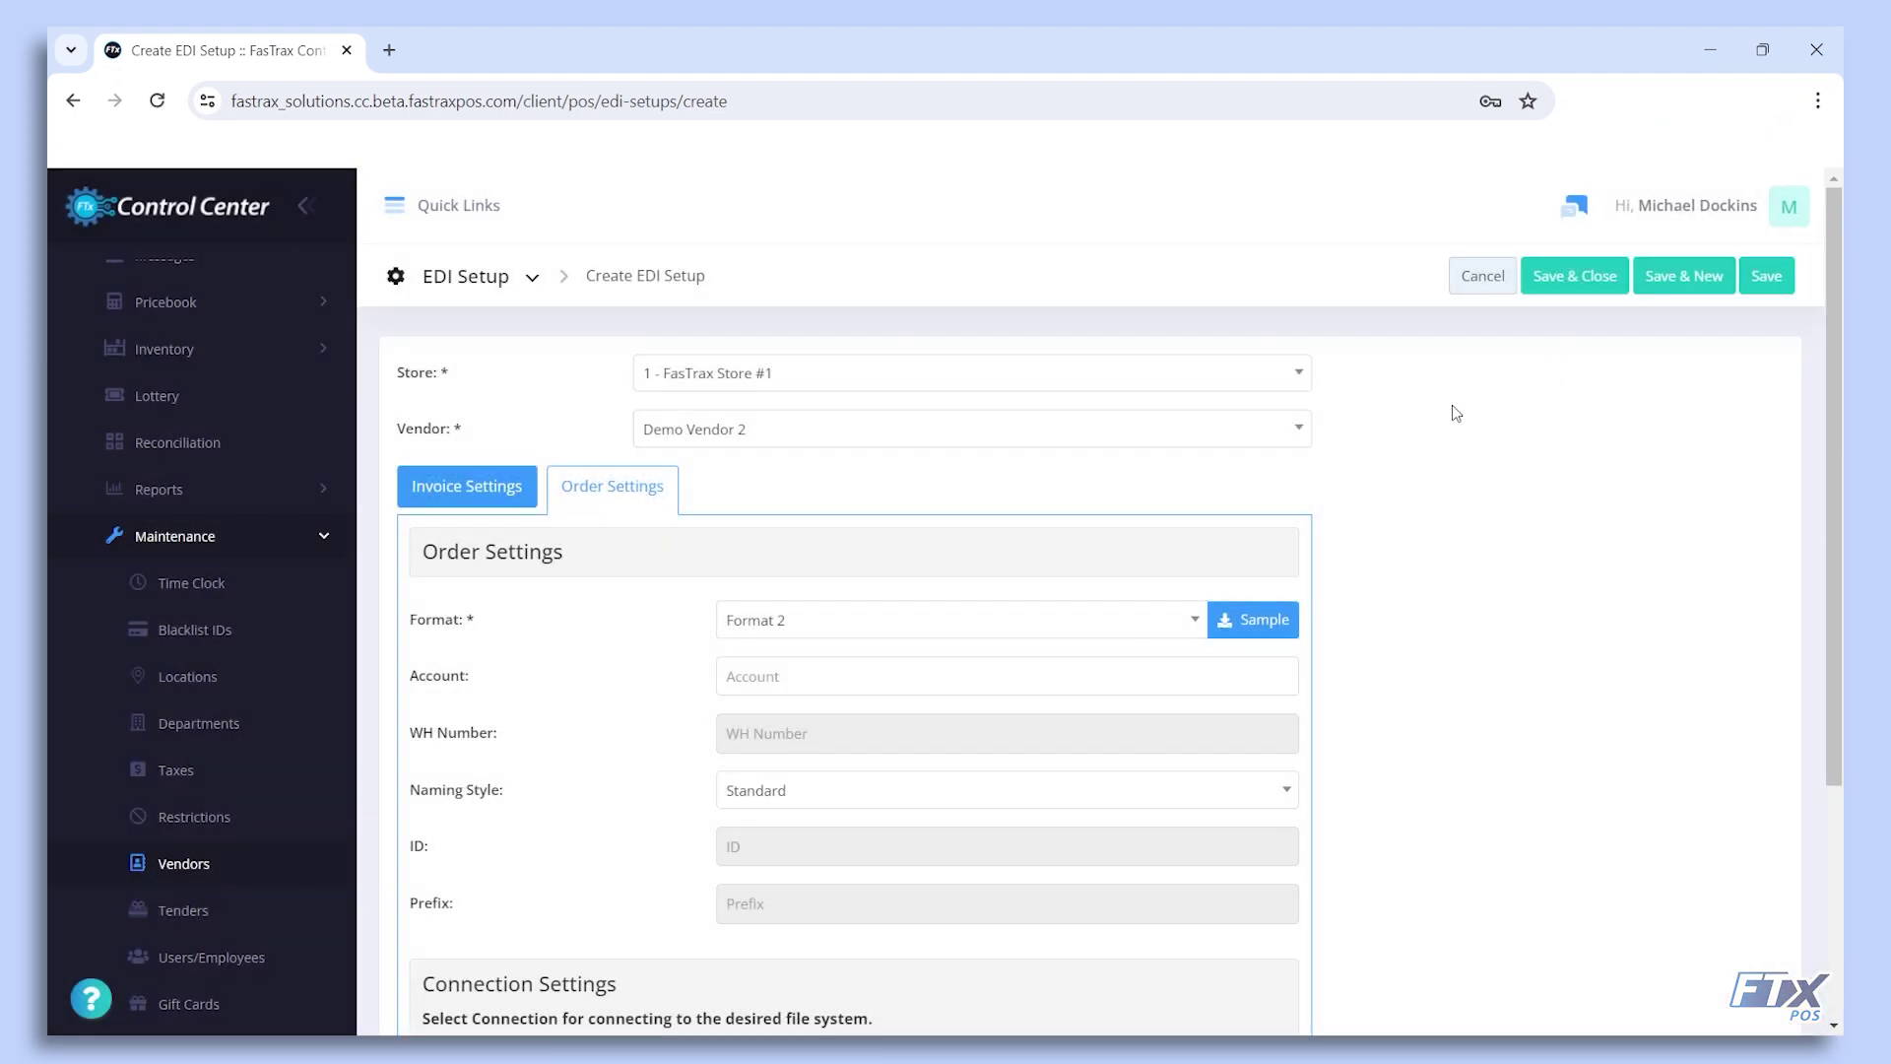
# Select FTX Demo as the order connection
pyautogui.click(908, 683)
pyautogui.click(896, 713)
pyautogui.scroll(-3, 697, 882)
pyautogui.click(766, 756)
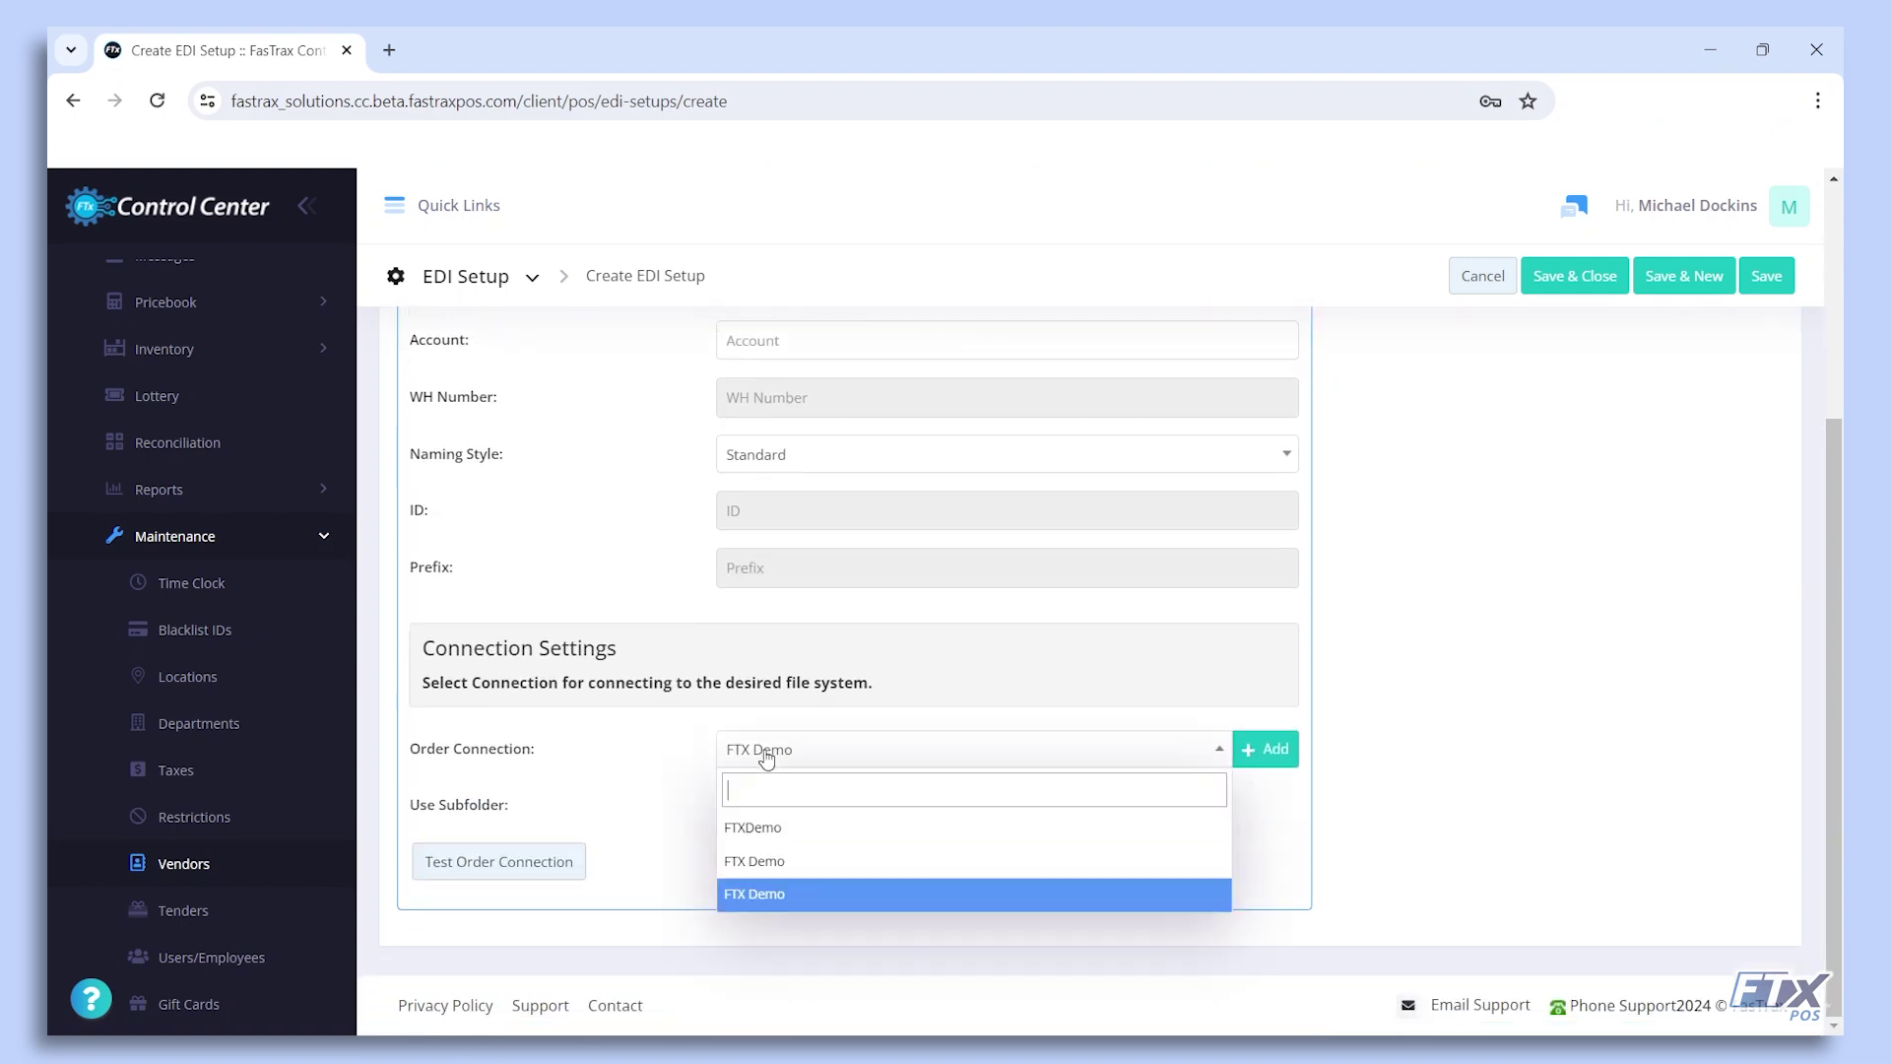
pyautogui.click(765, 856)
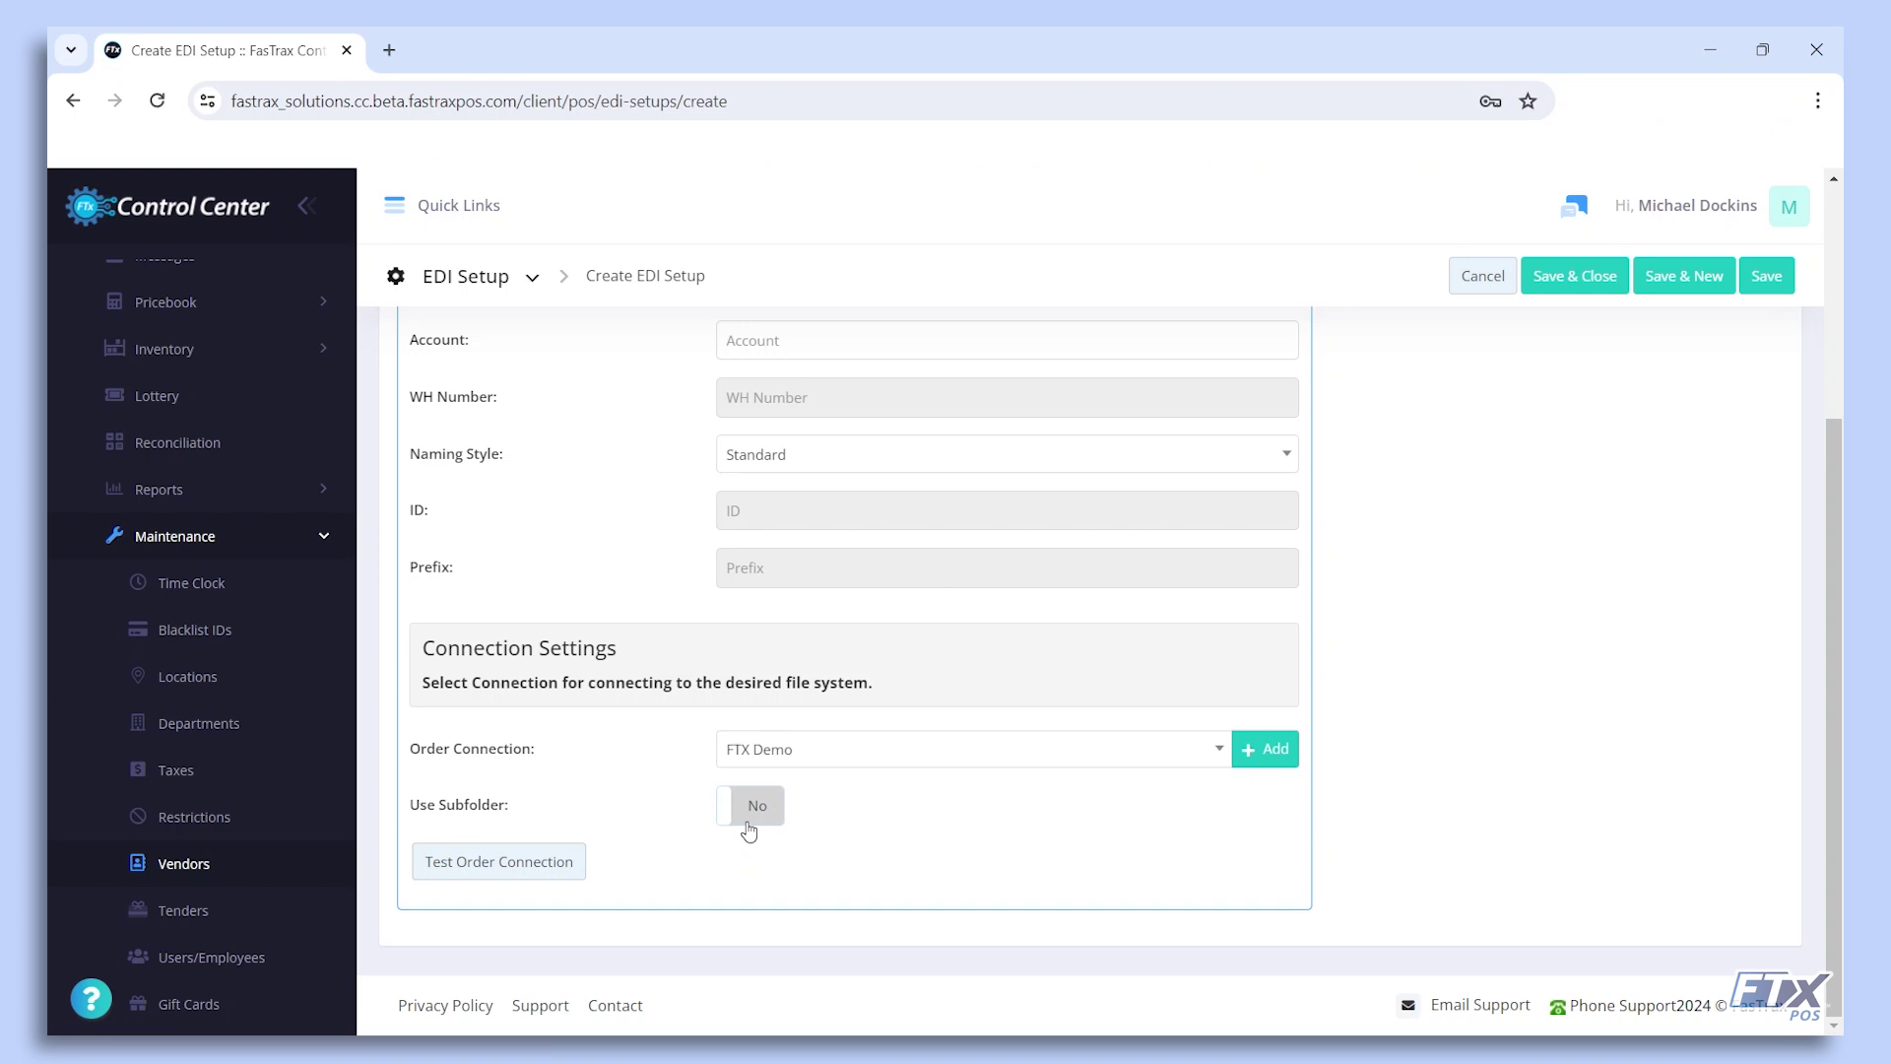
# Enable the subfolder option for the order connection and set the subfolder to DemoOrder
pyautogui.click(748, 828)
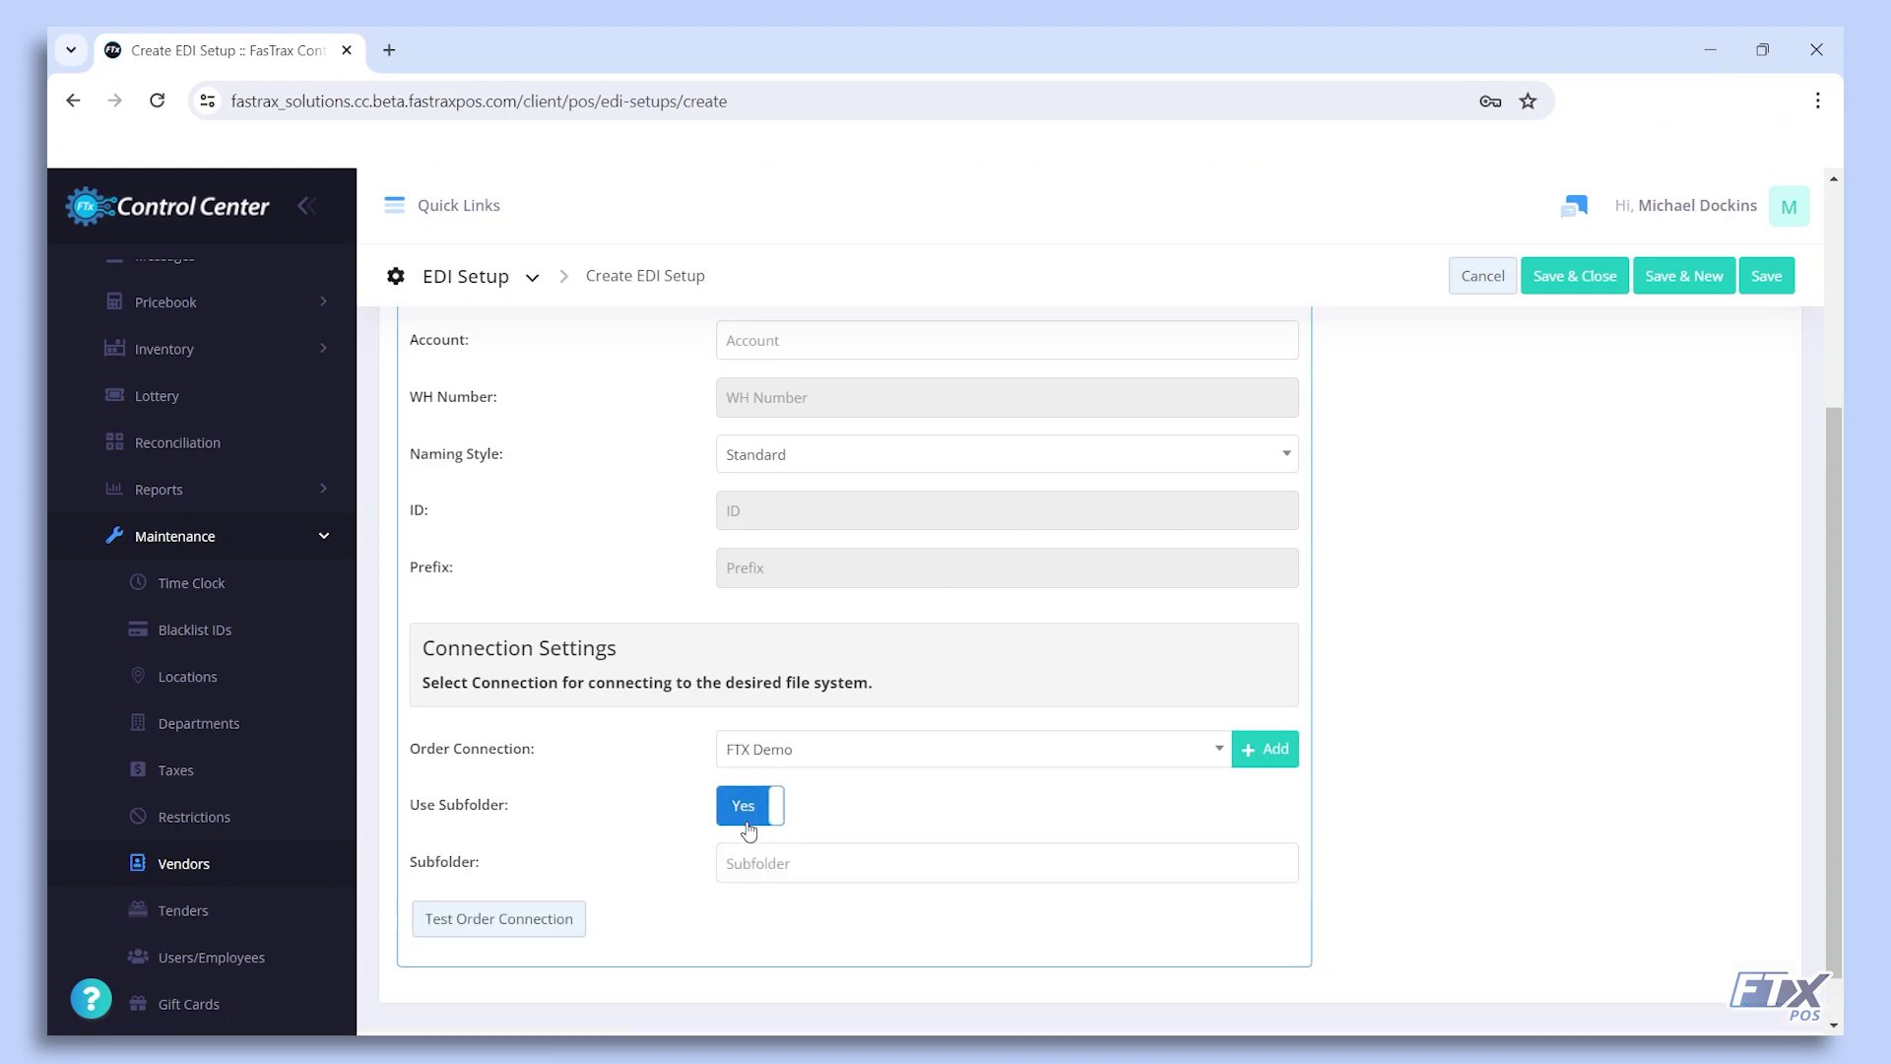
pyautogui.click(757, 853)
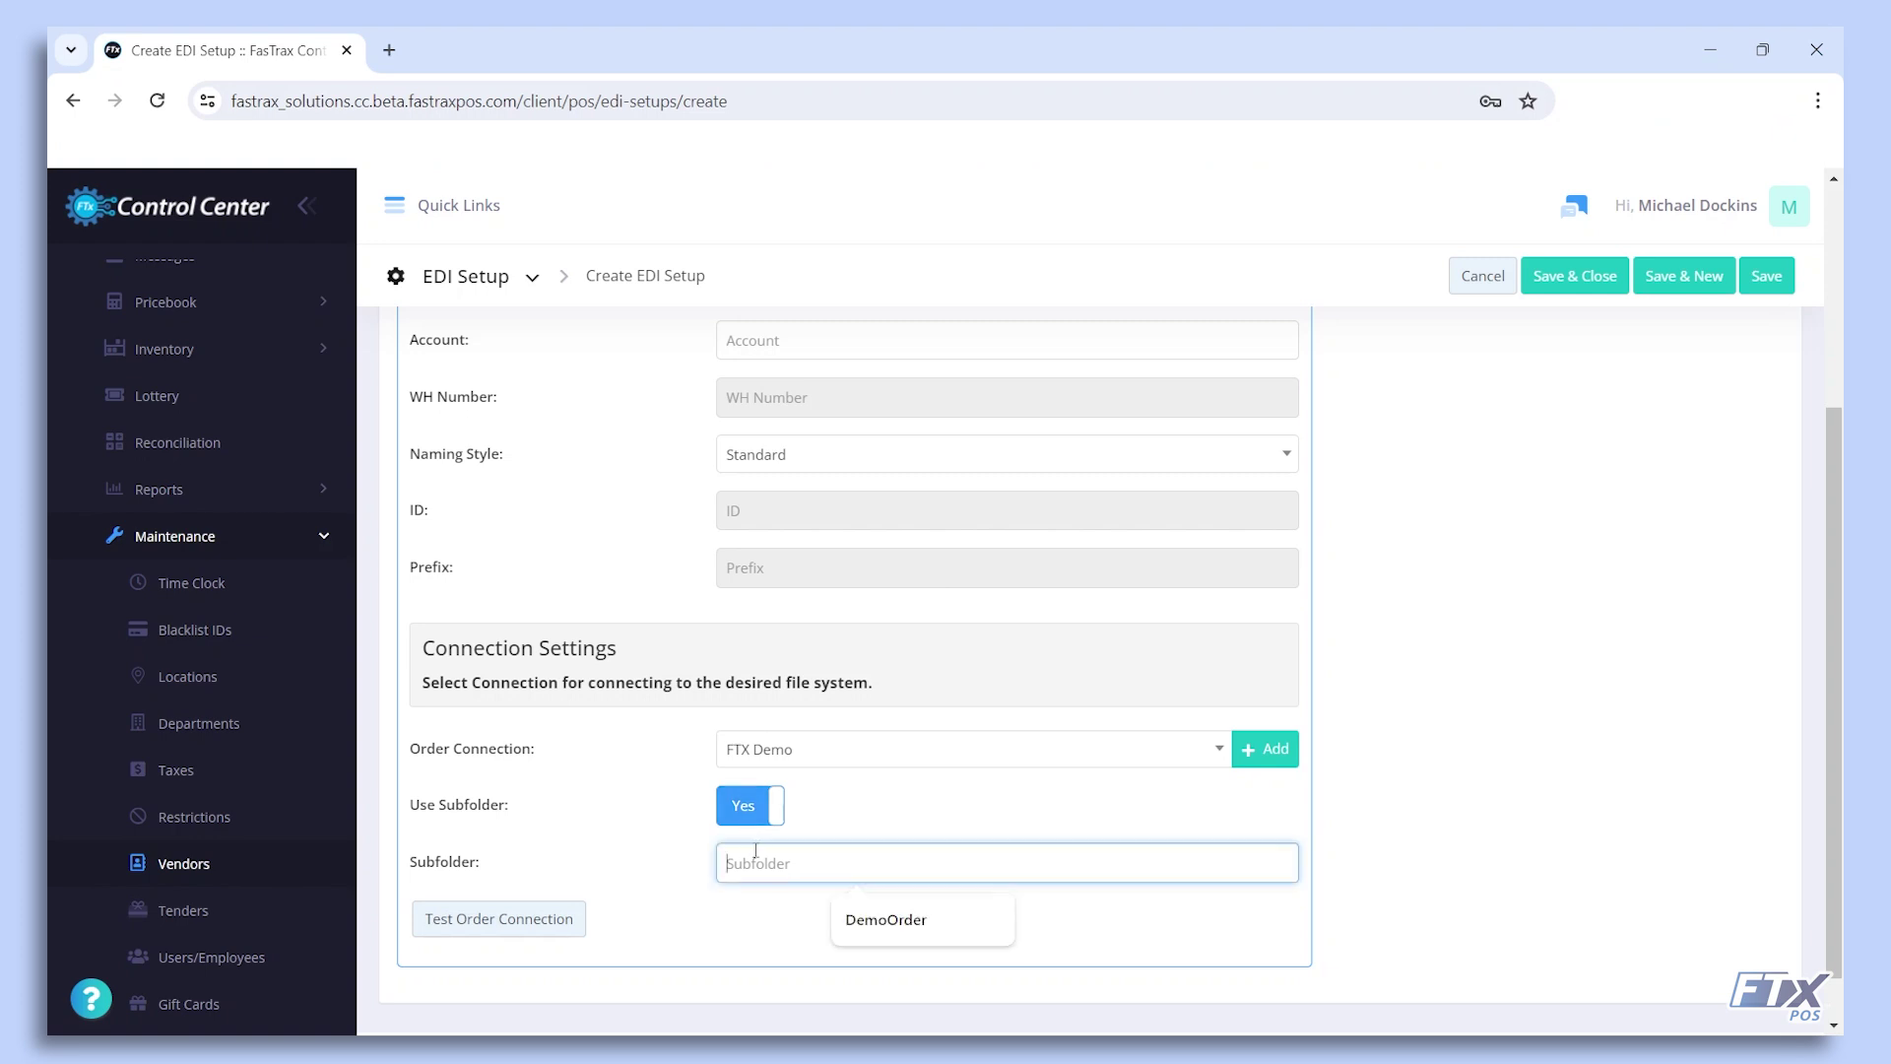
pyautogui.write('DemoOrder')
pyautogui.click(1046, 248)
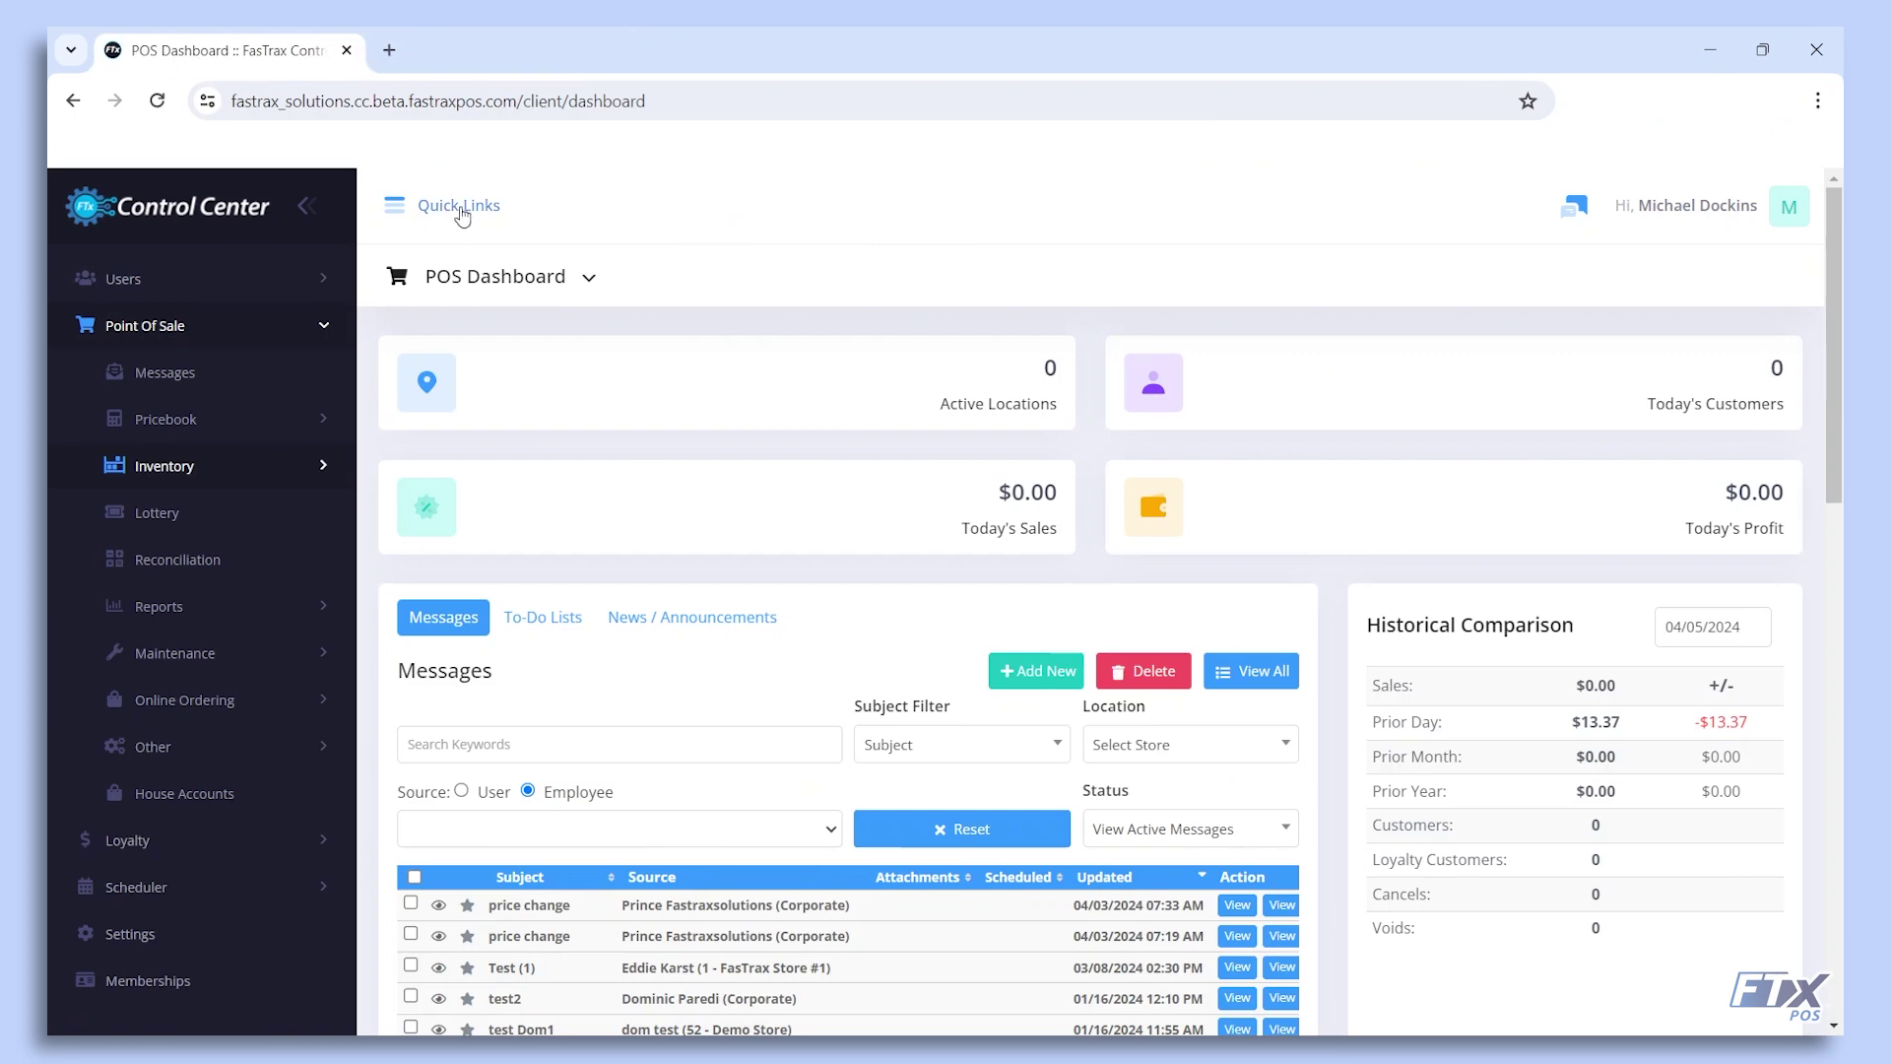
# From the inventory reorder list, send the FasTrax Store #1 purchase order commented "test" to Demo Vendor 1 via EDI
pyautogui.click(189, 470)
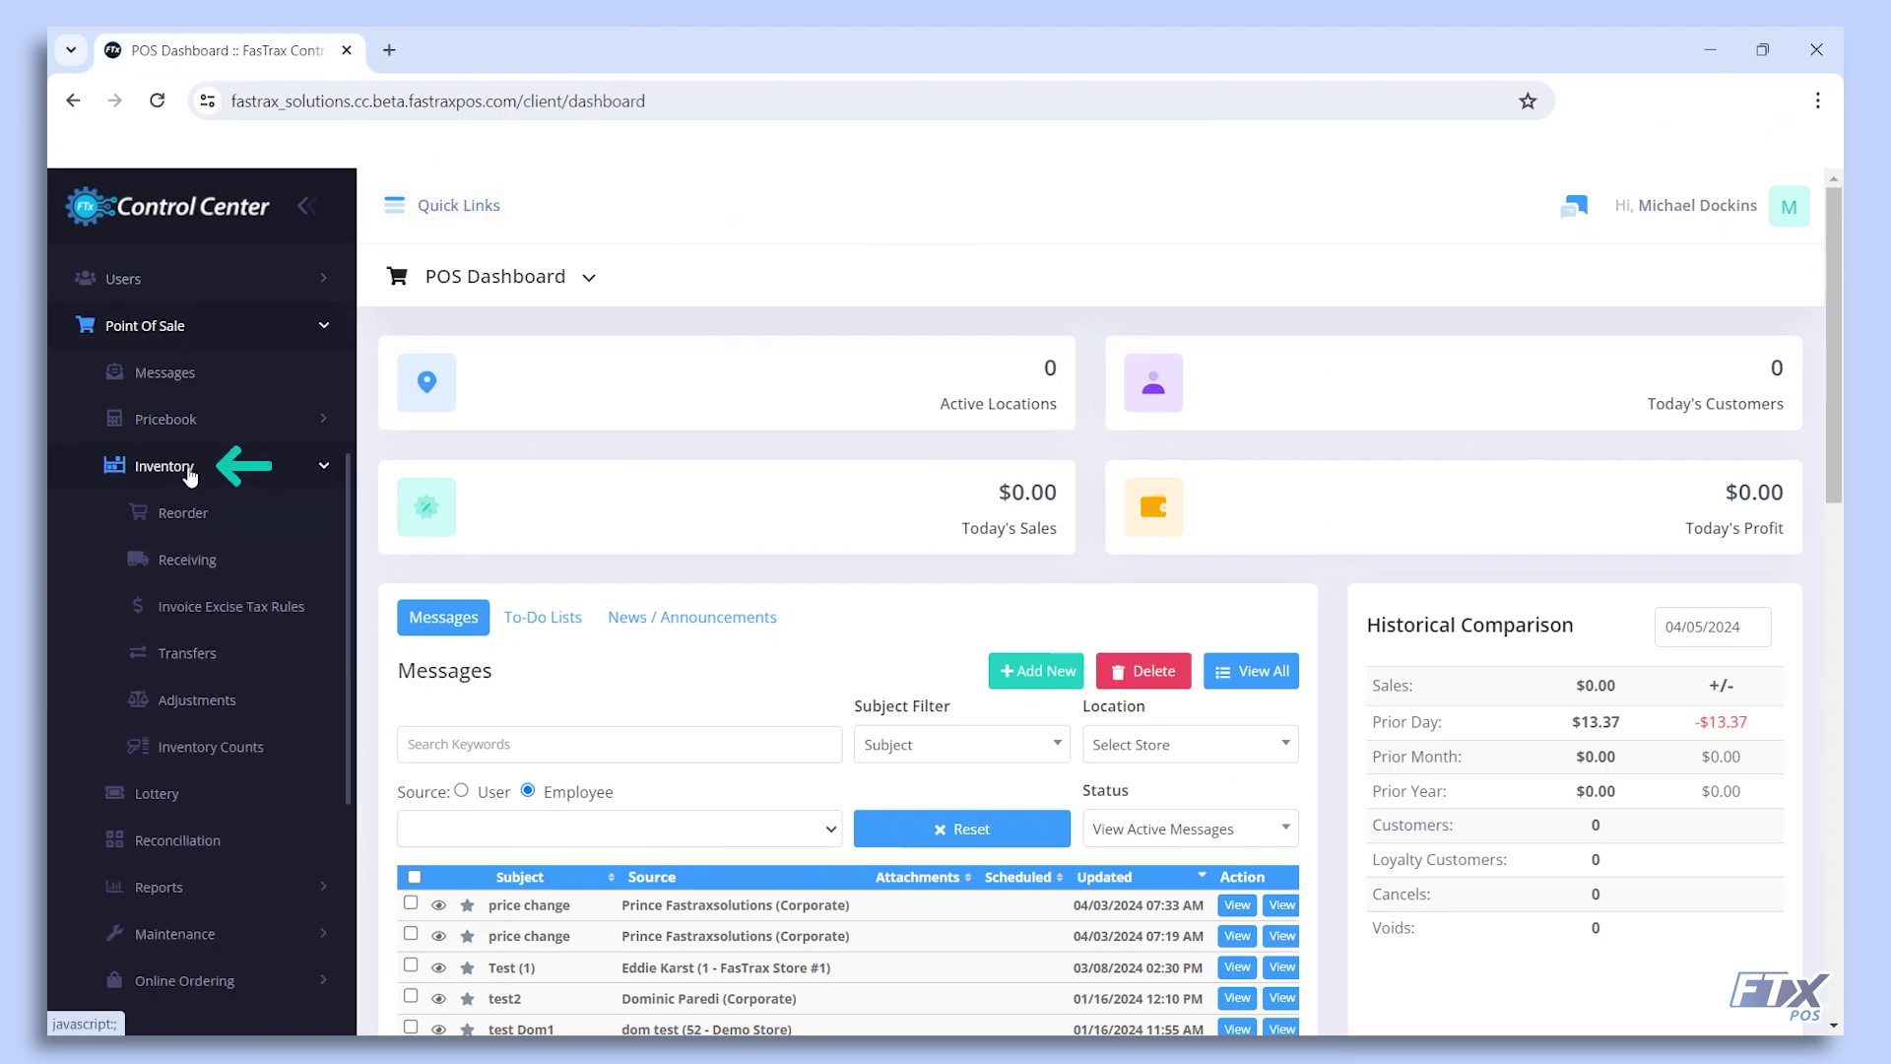
pyautogui.click(185, 520)
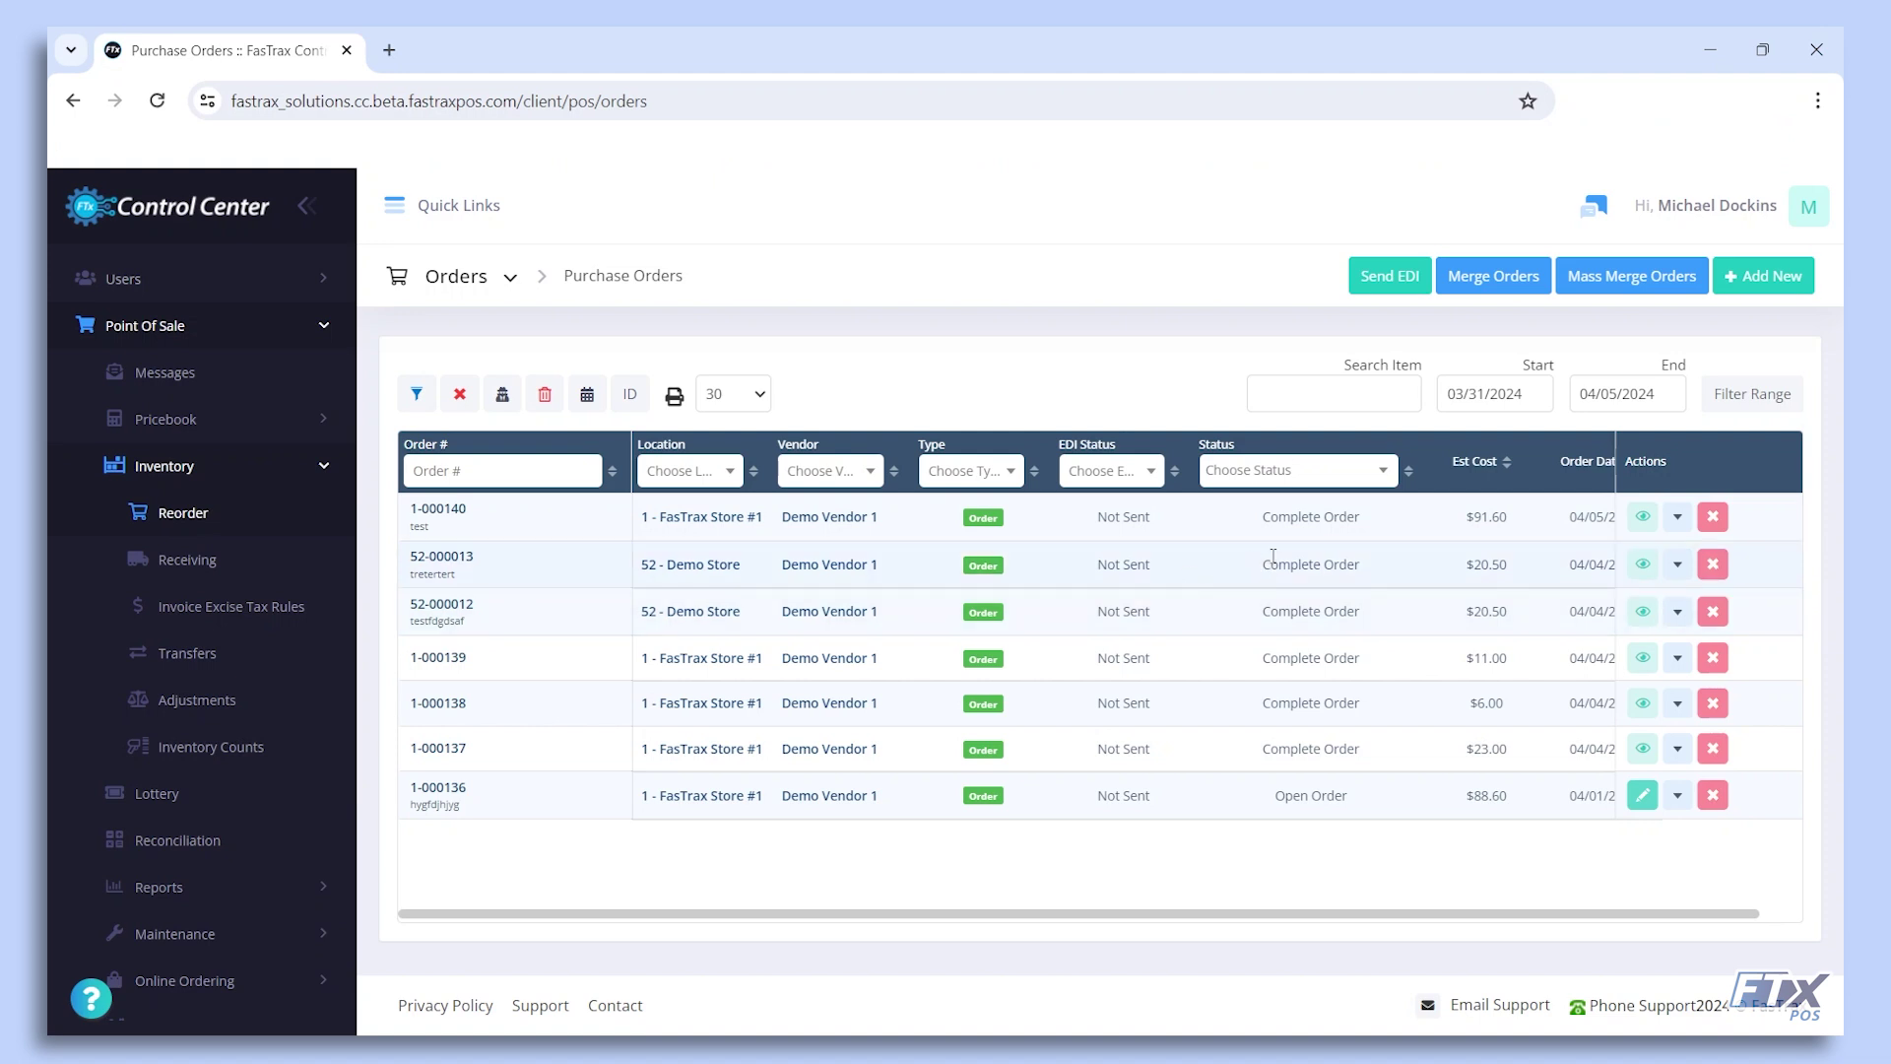
pyautogui.click(1677, 516)
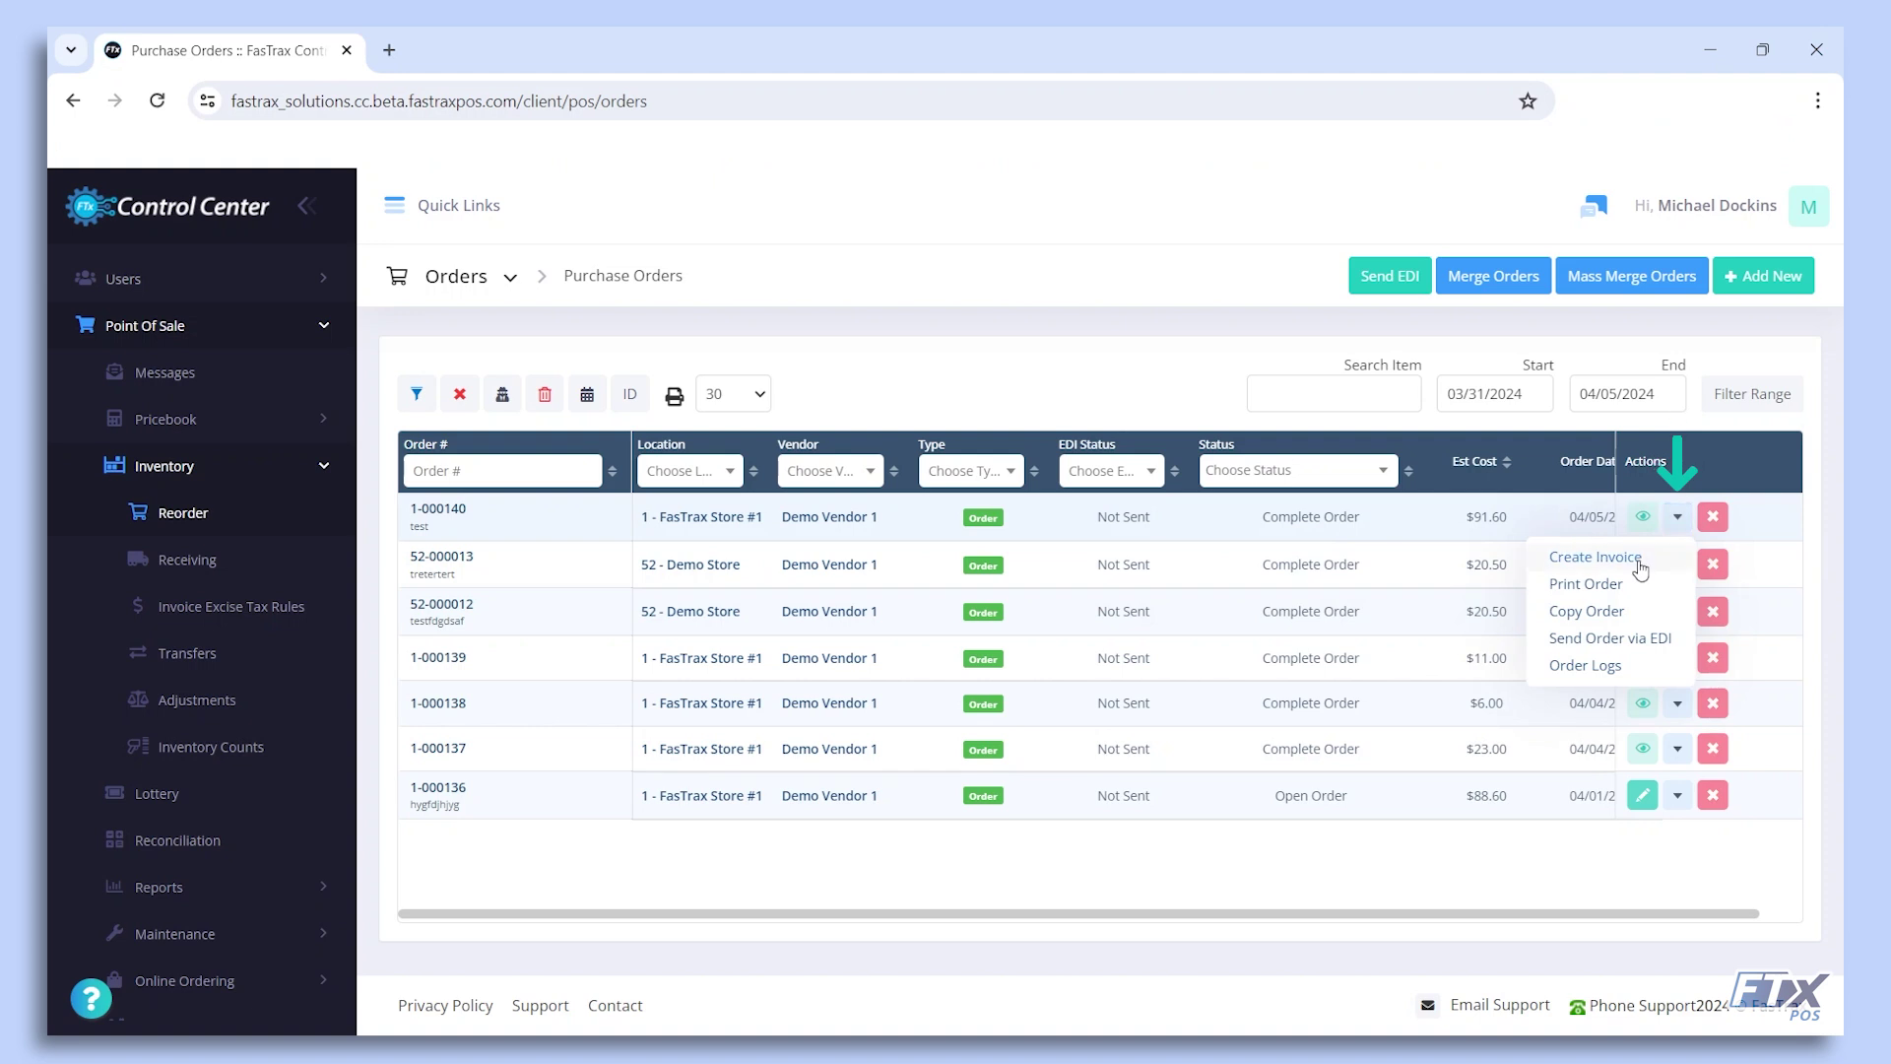
pyautogui.click(1608, 639)
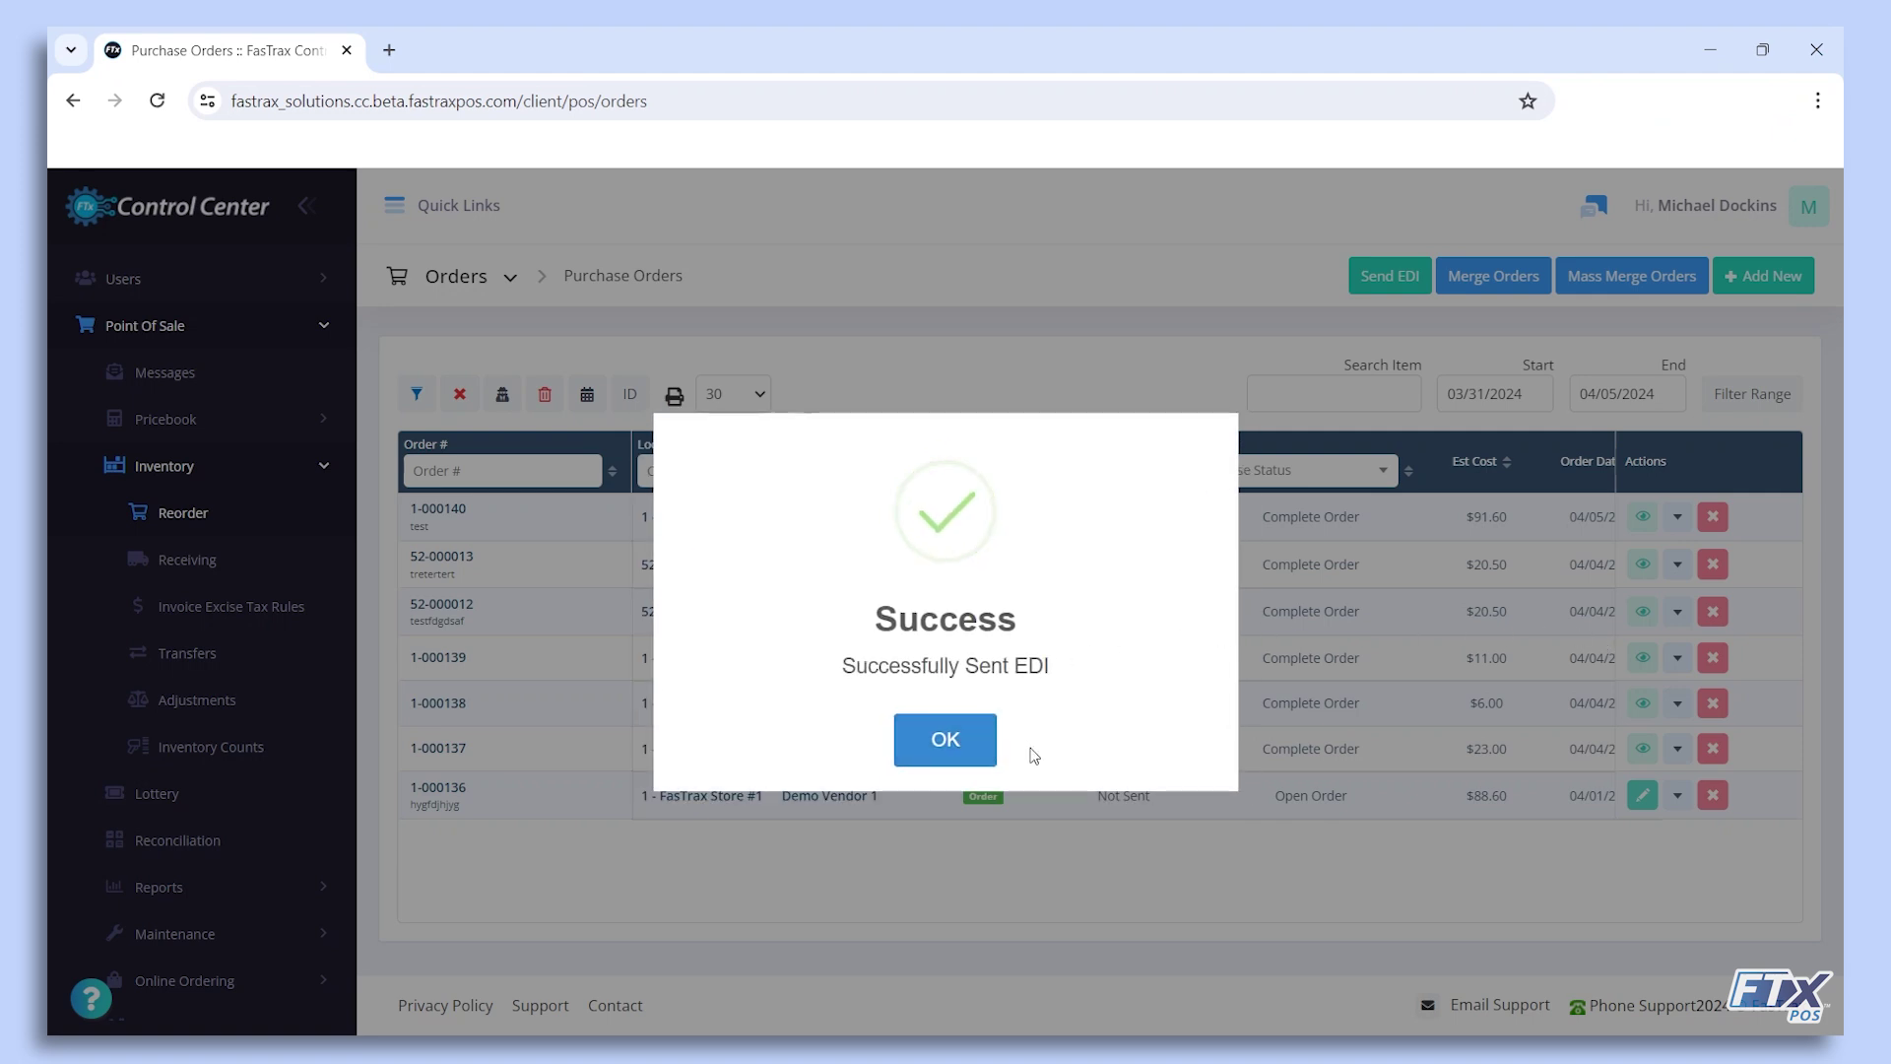
pyautogui.click(944, 739)
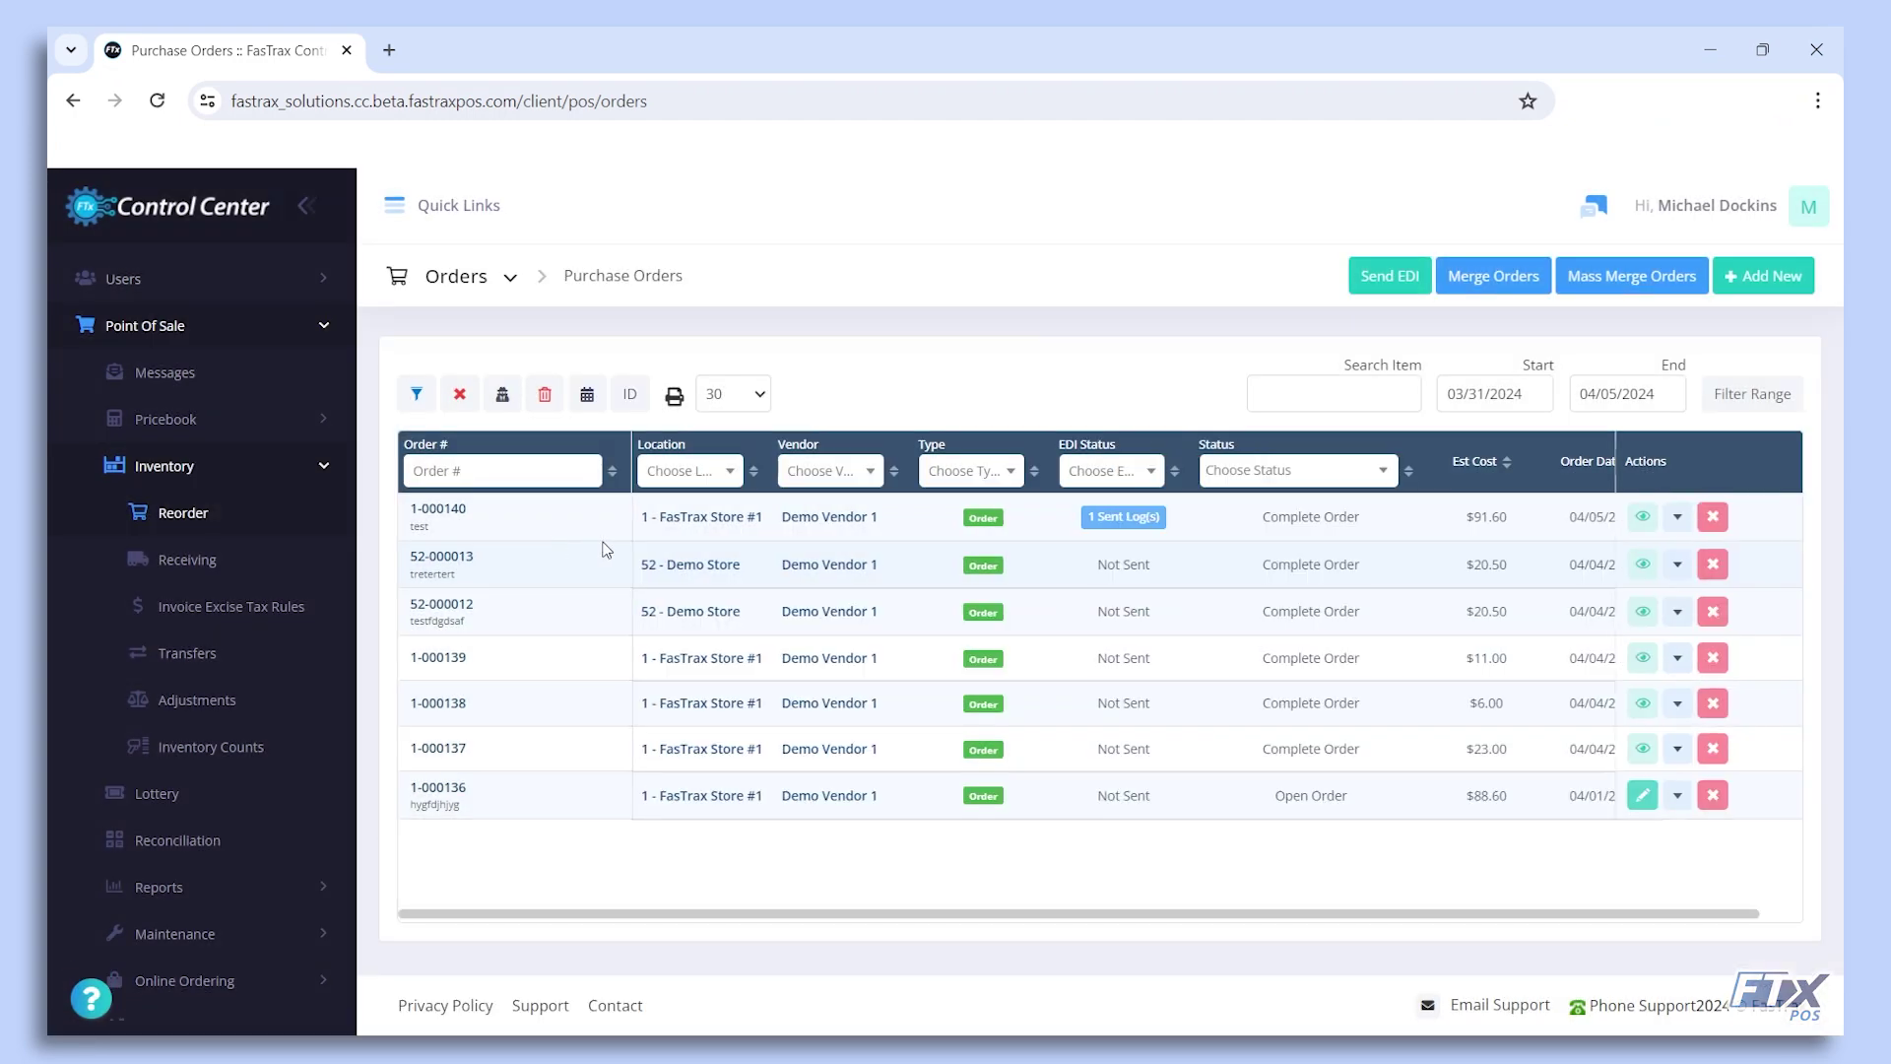
# Send the EDI again from inside the same "test" purchase order without a note, and view its EDI logs
pyautogui.click(458, 522)
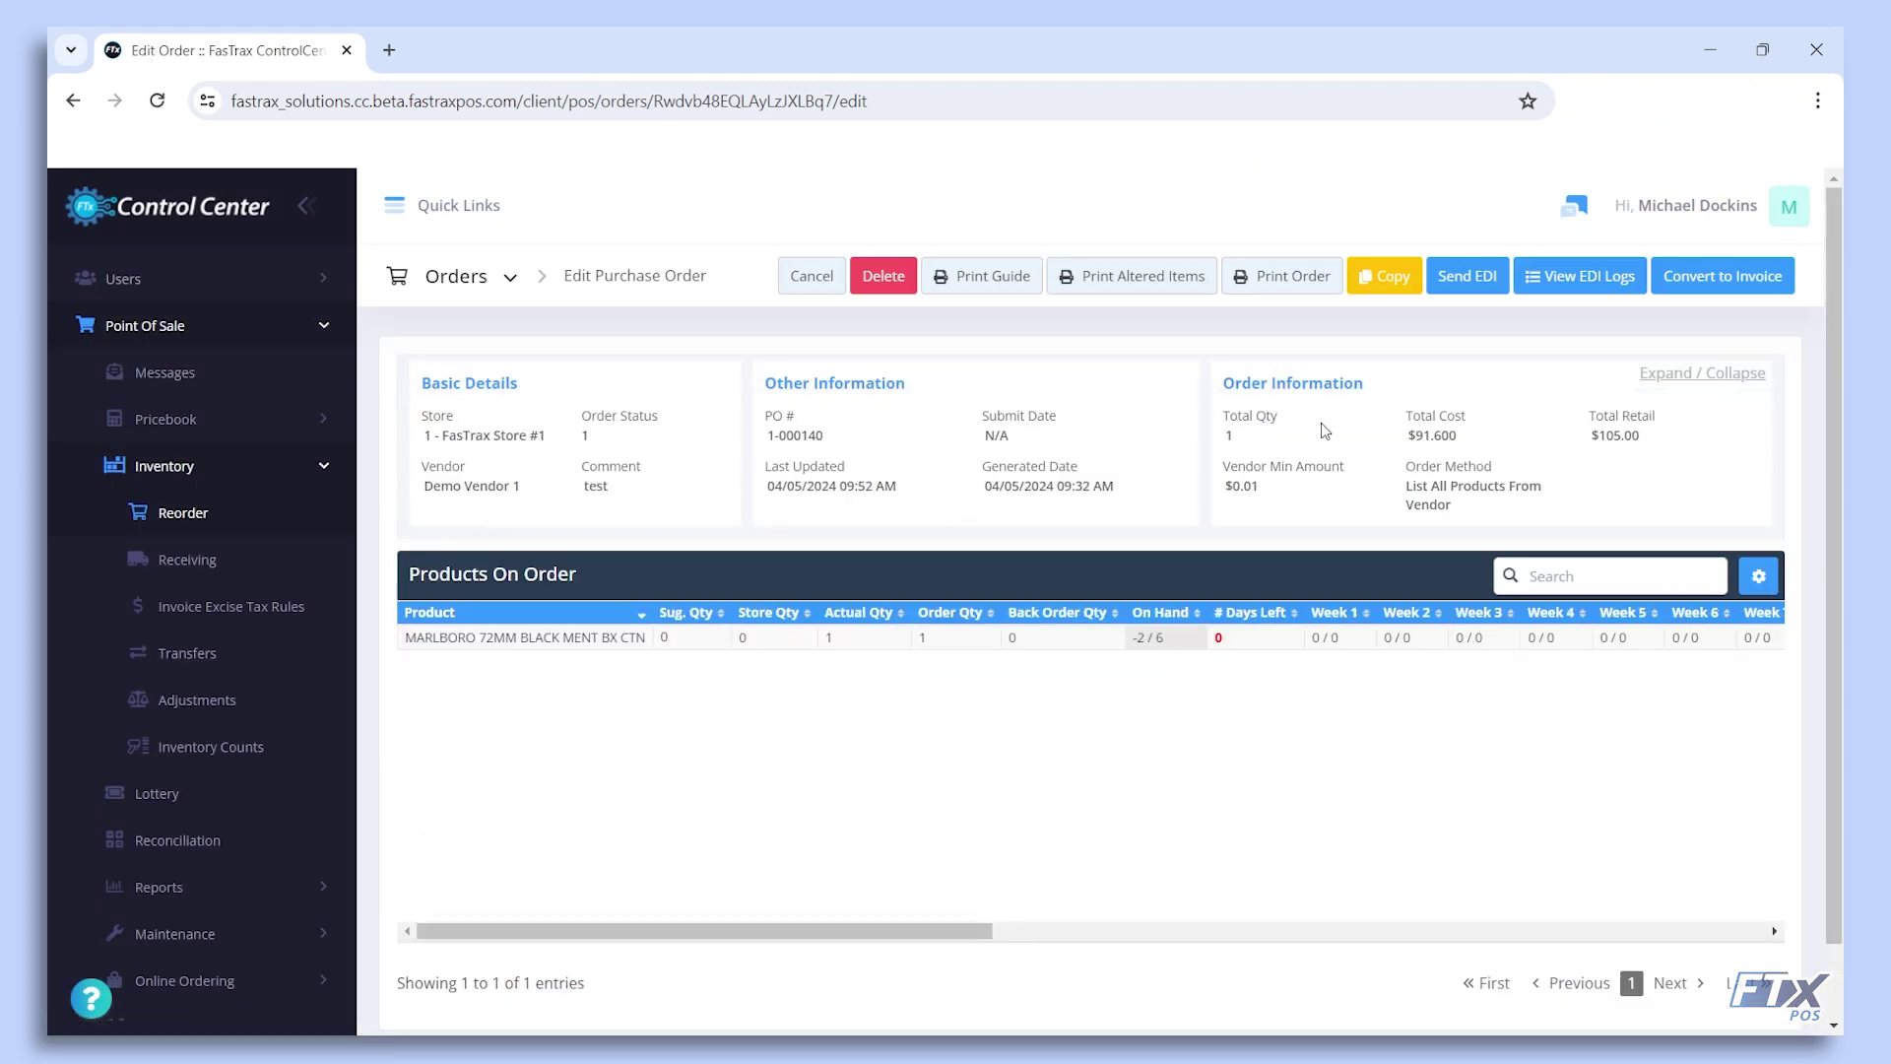
pyautogui.click(1470, 281)
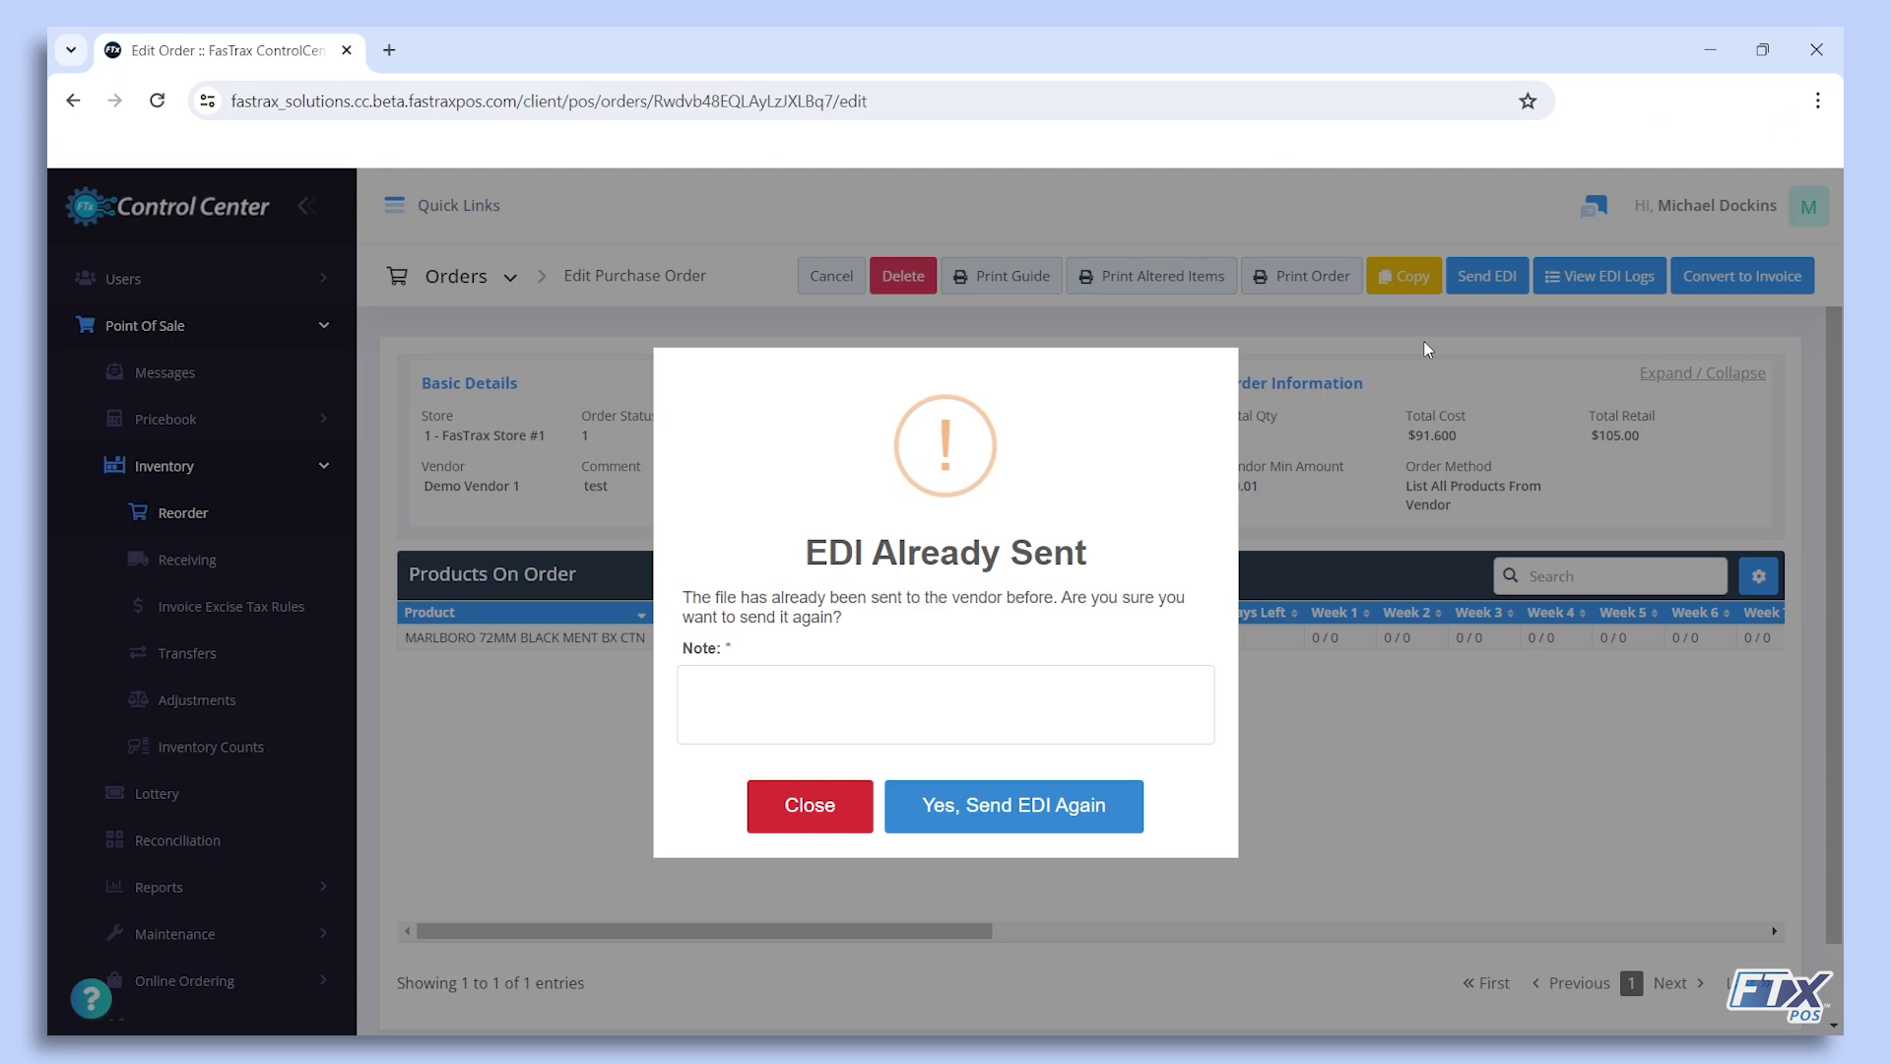
pyautogui.click(1017, 814)
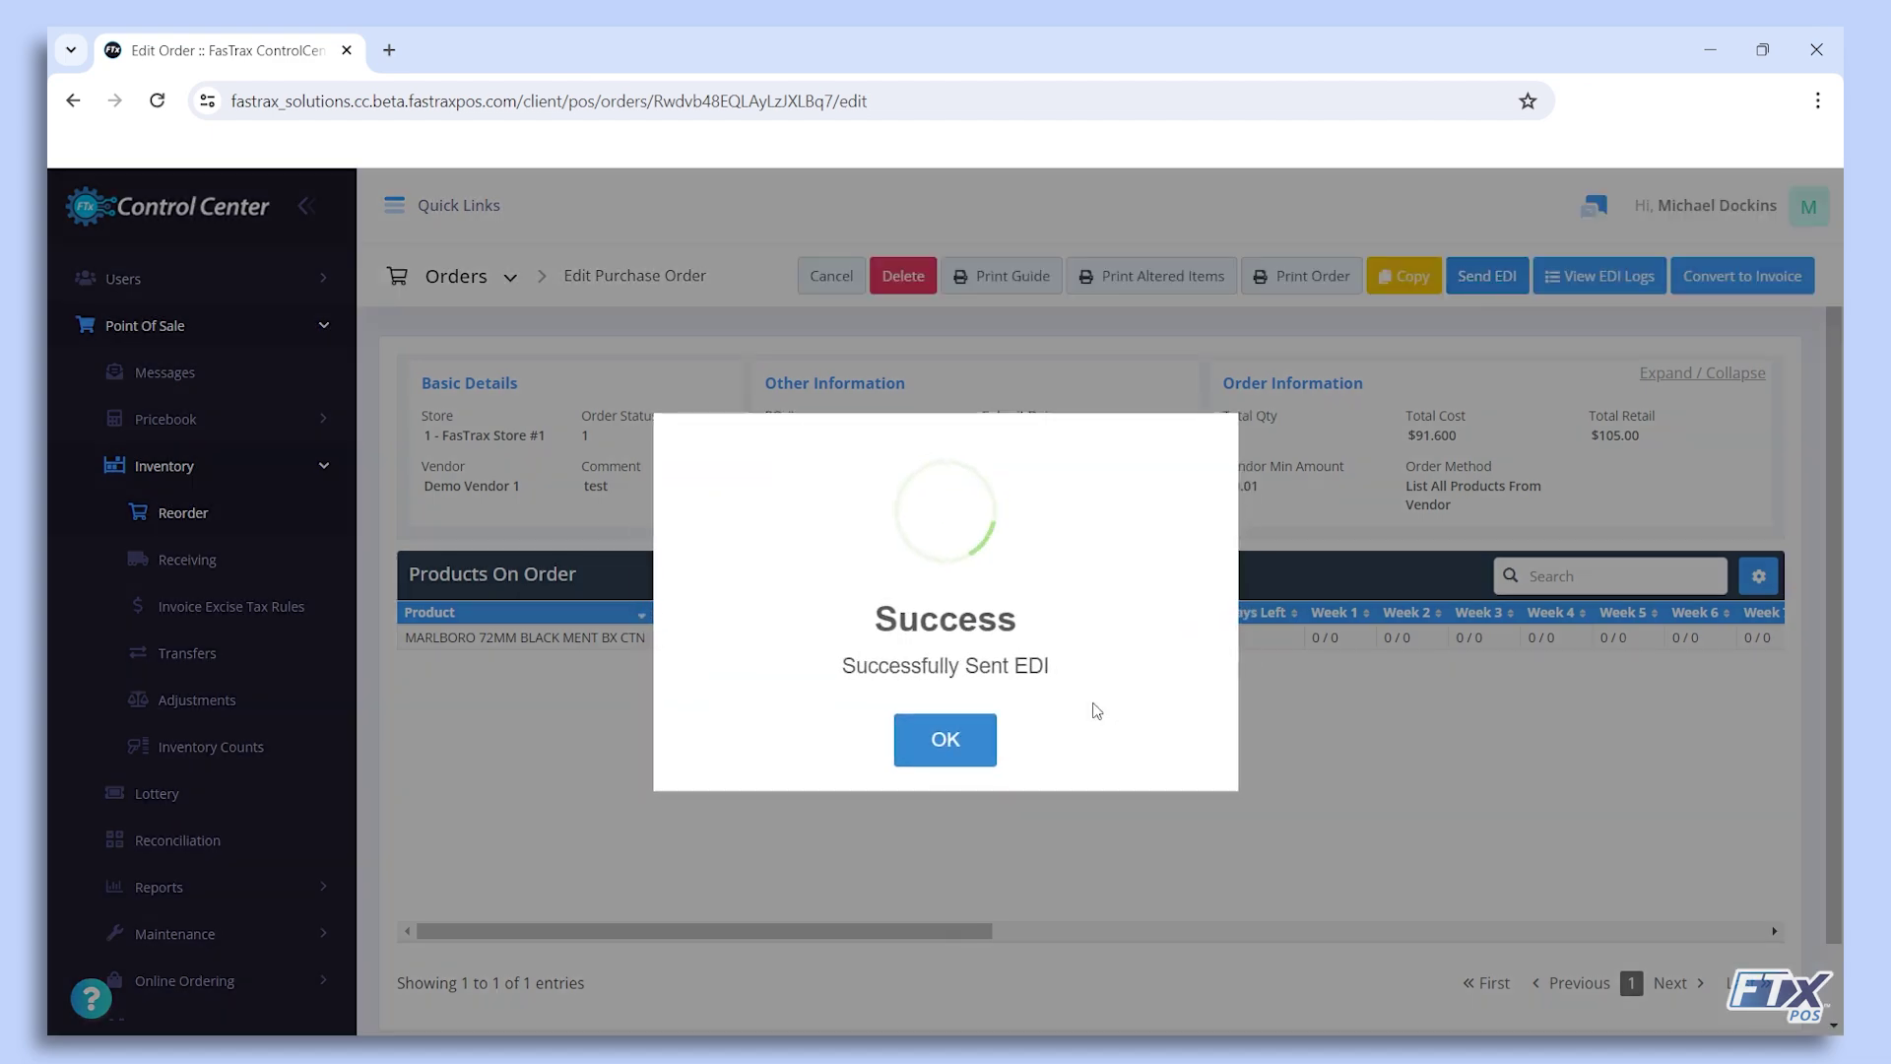
pyautogui.click(980, 740)
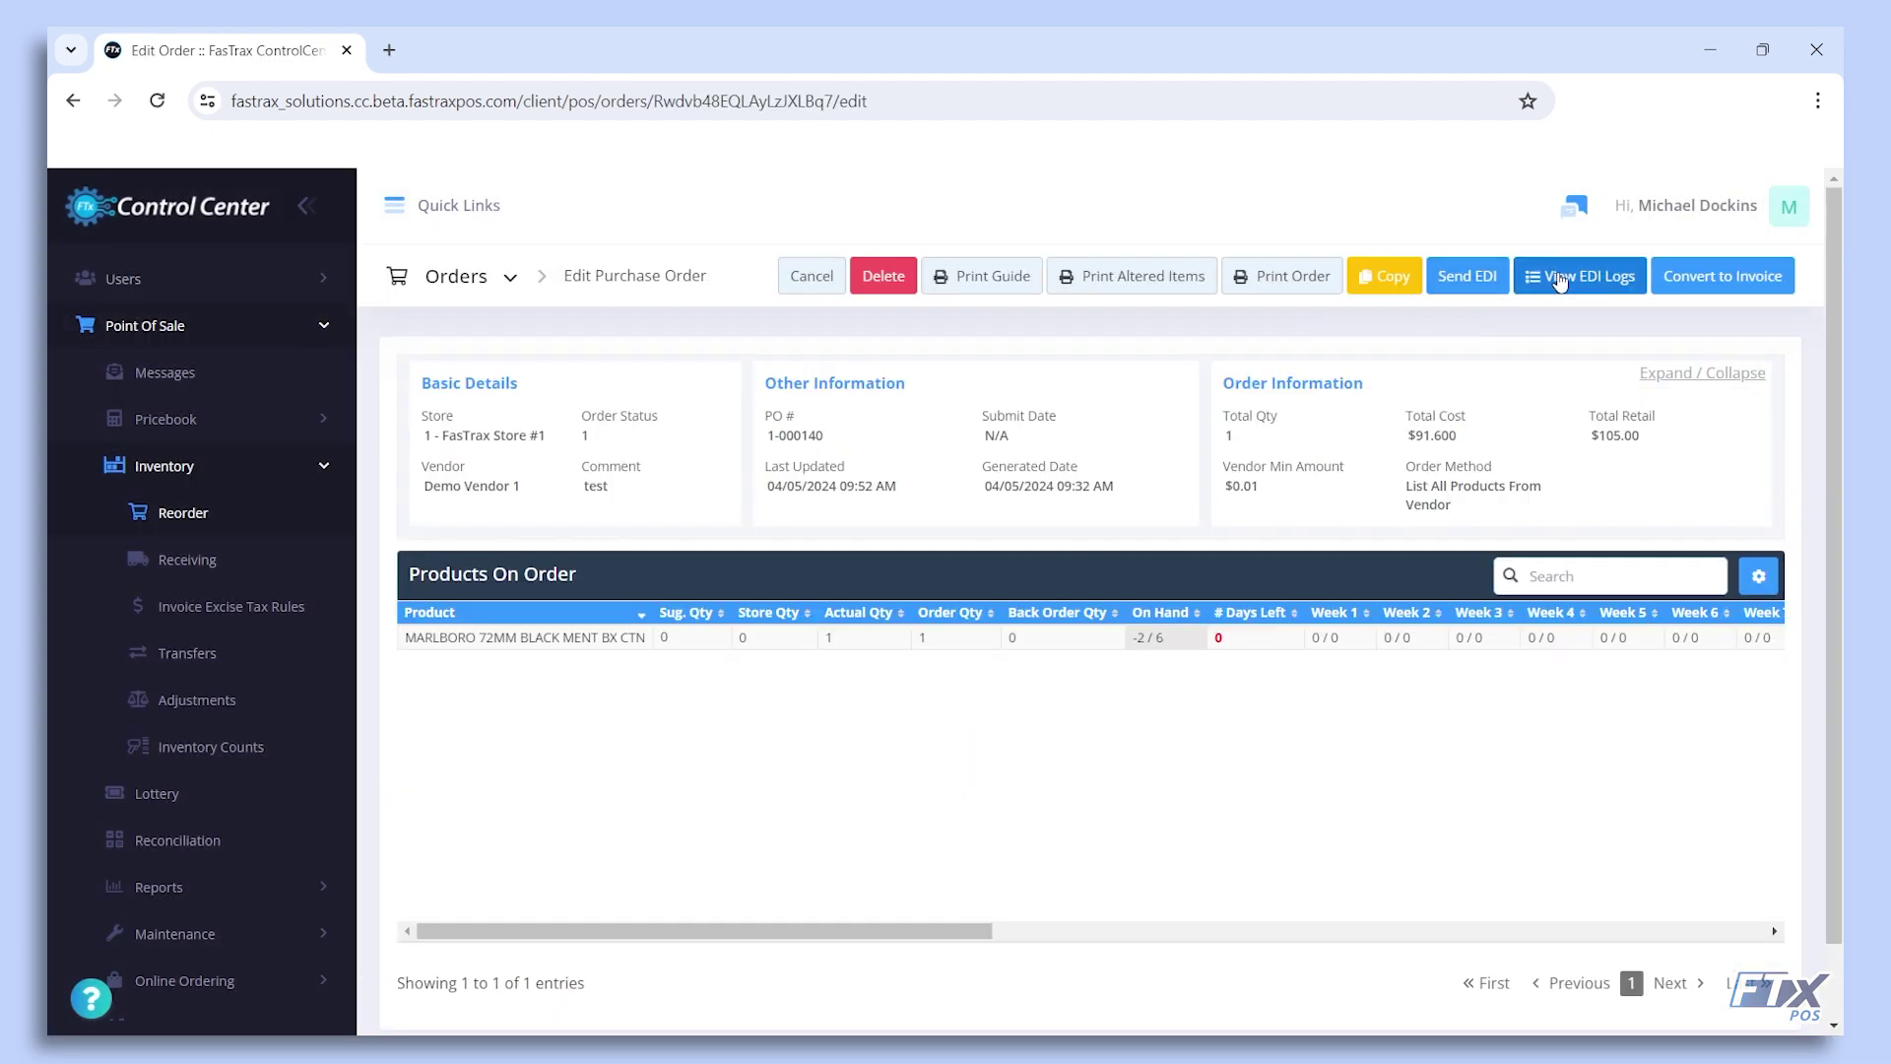
pyautogui.click(1559, 279)
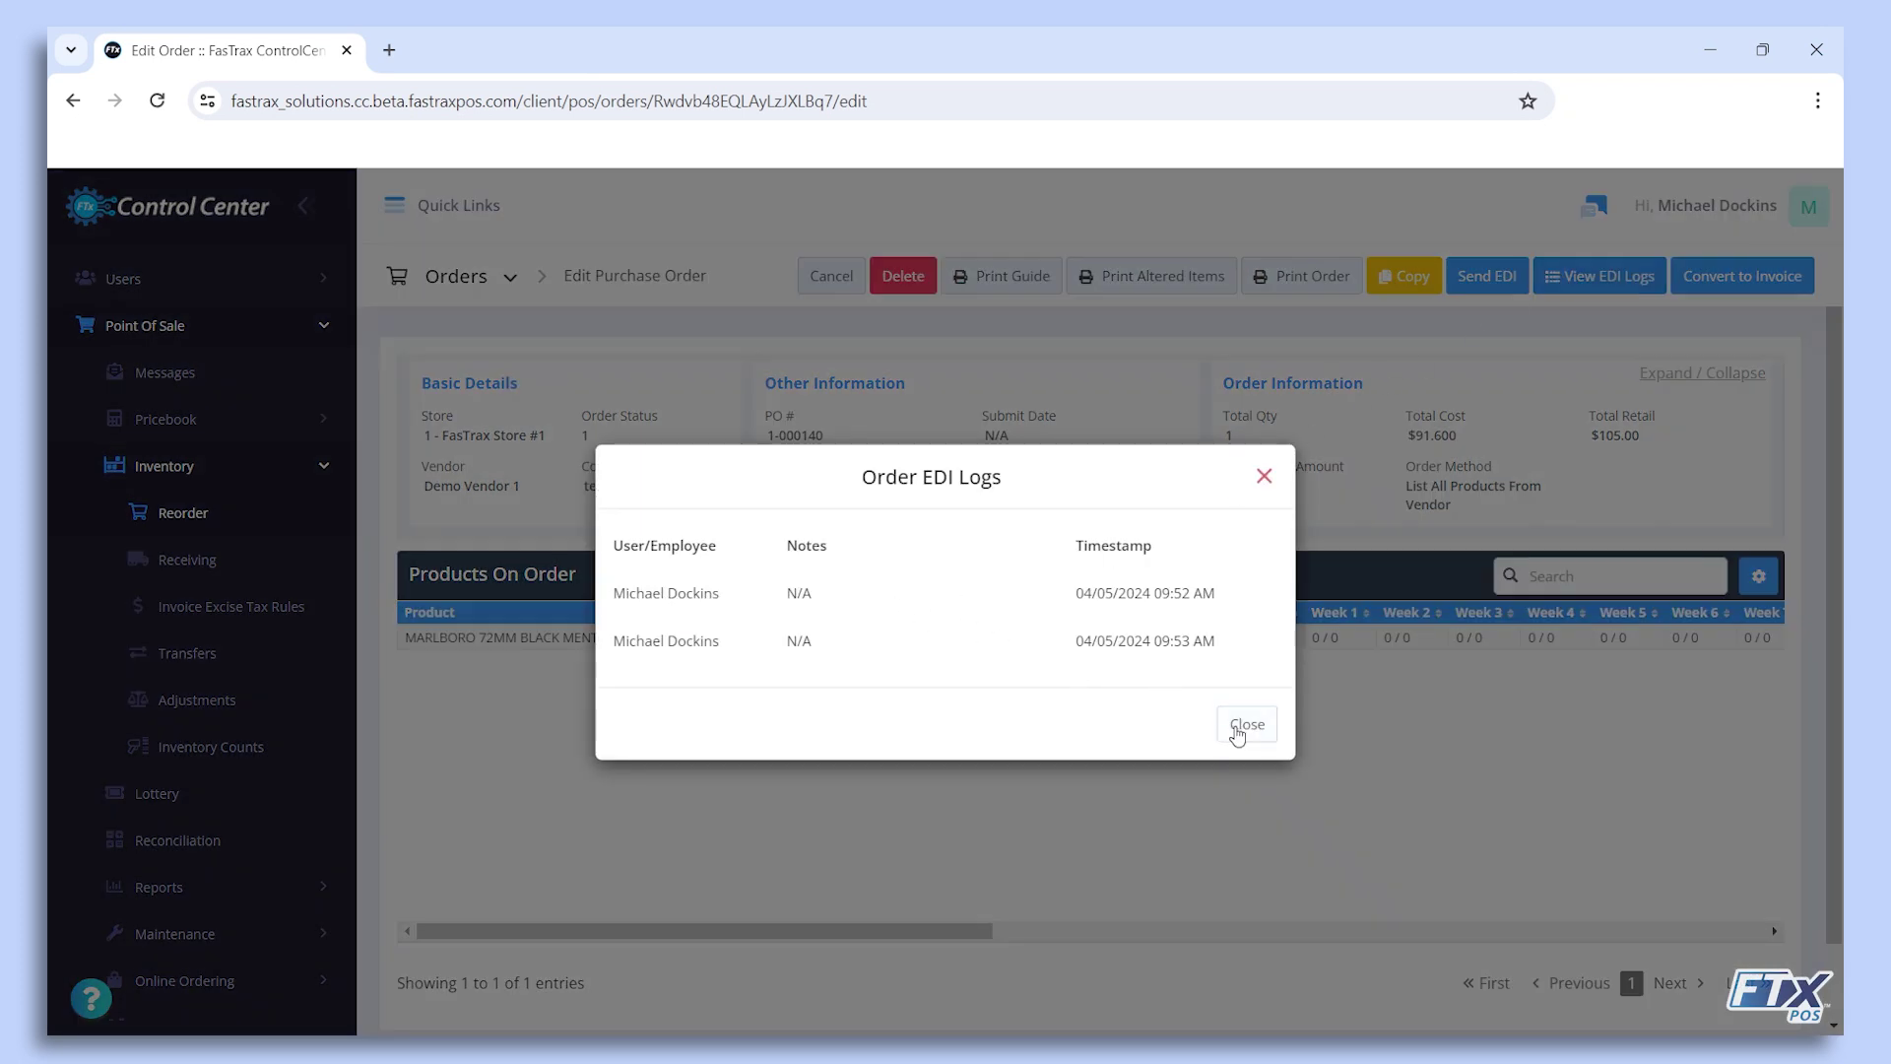
pyautogui.click(1240, 729)
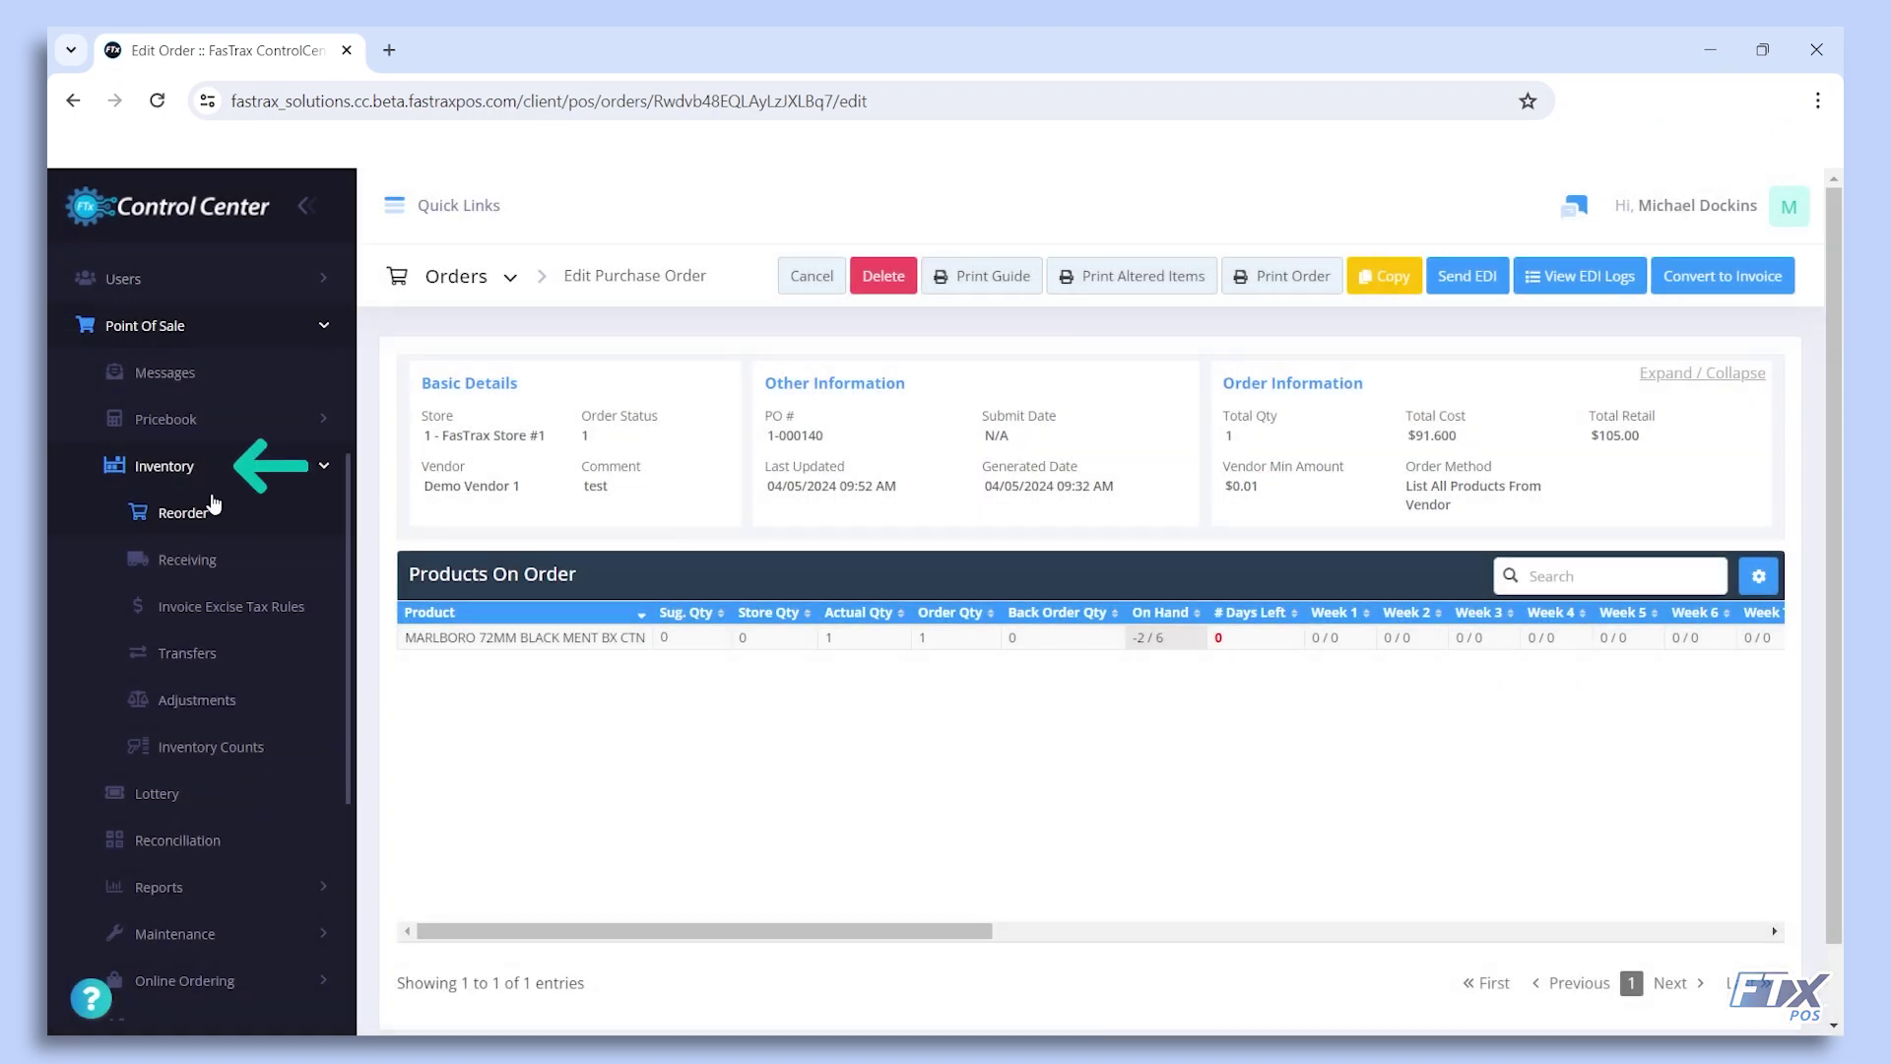
# Open the EDI Import page for invoices in the inventory receiving area
pyautogui.click(213, 569)
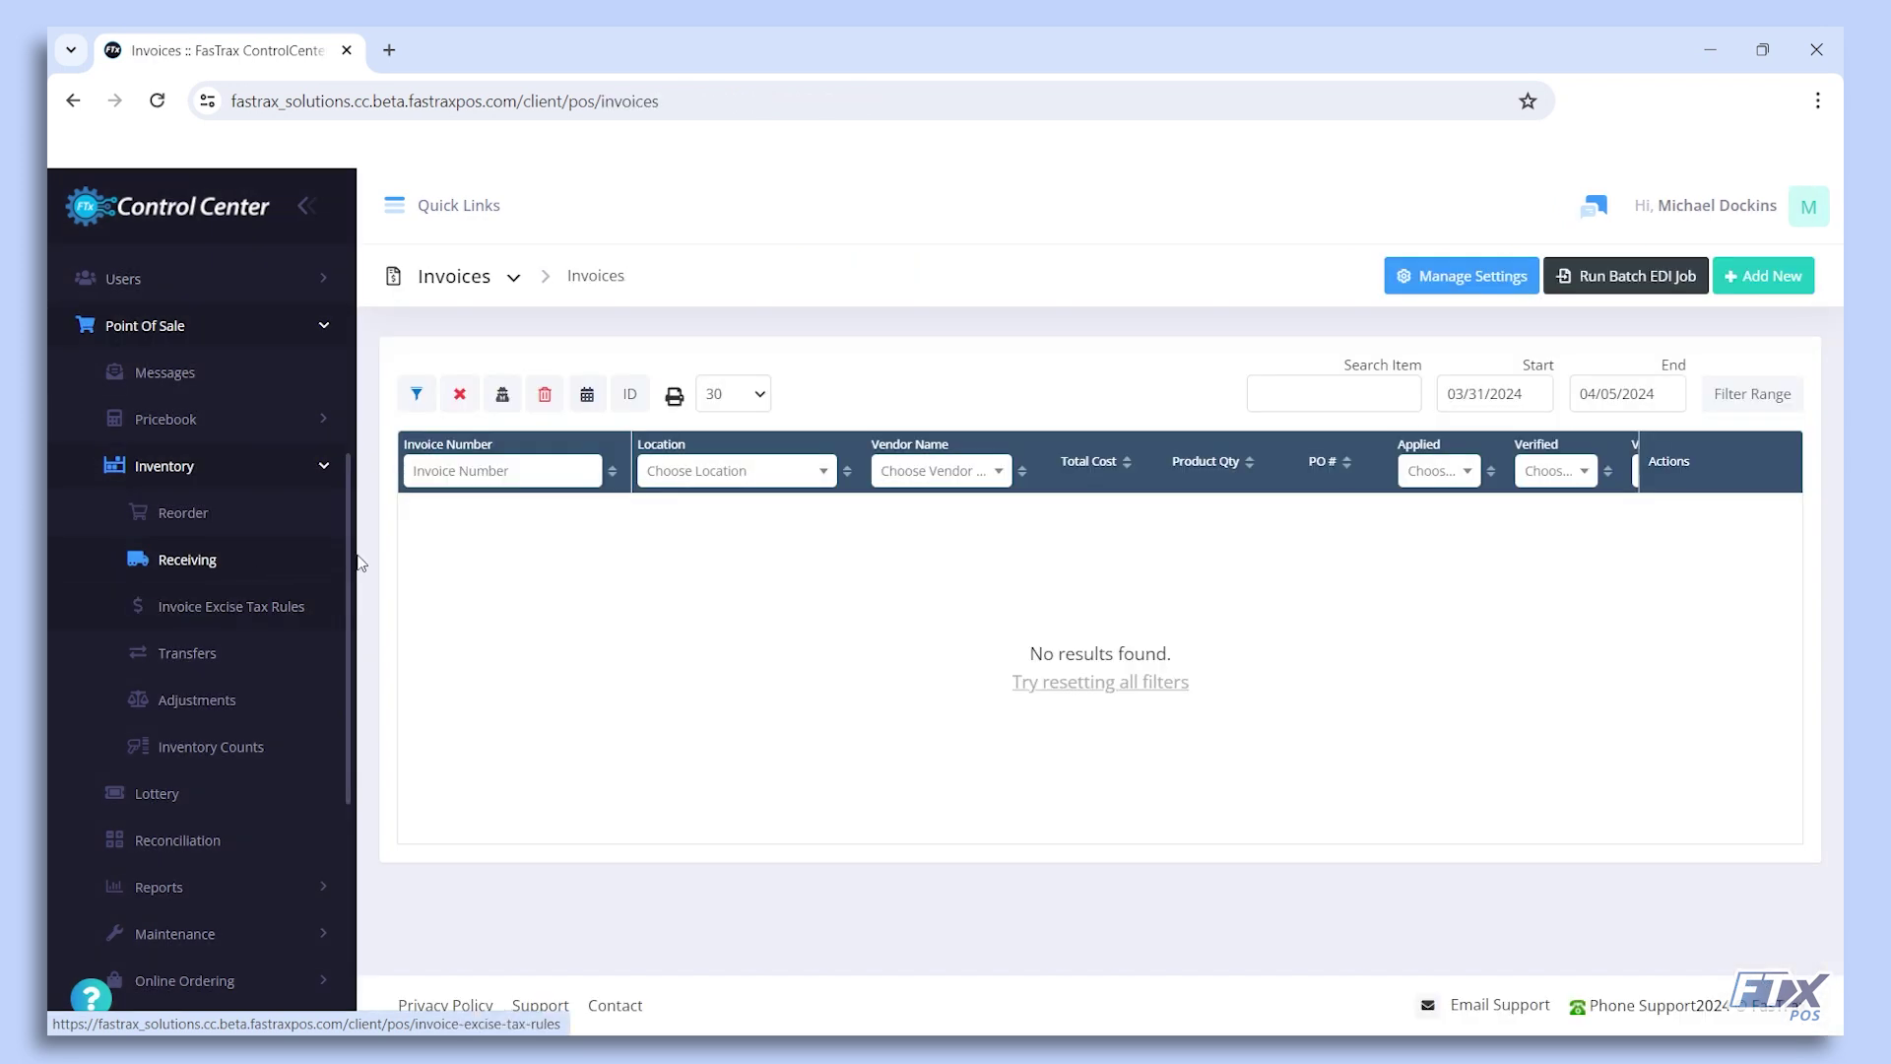
pyautogui.click(511, 281)
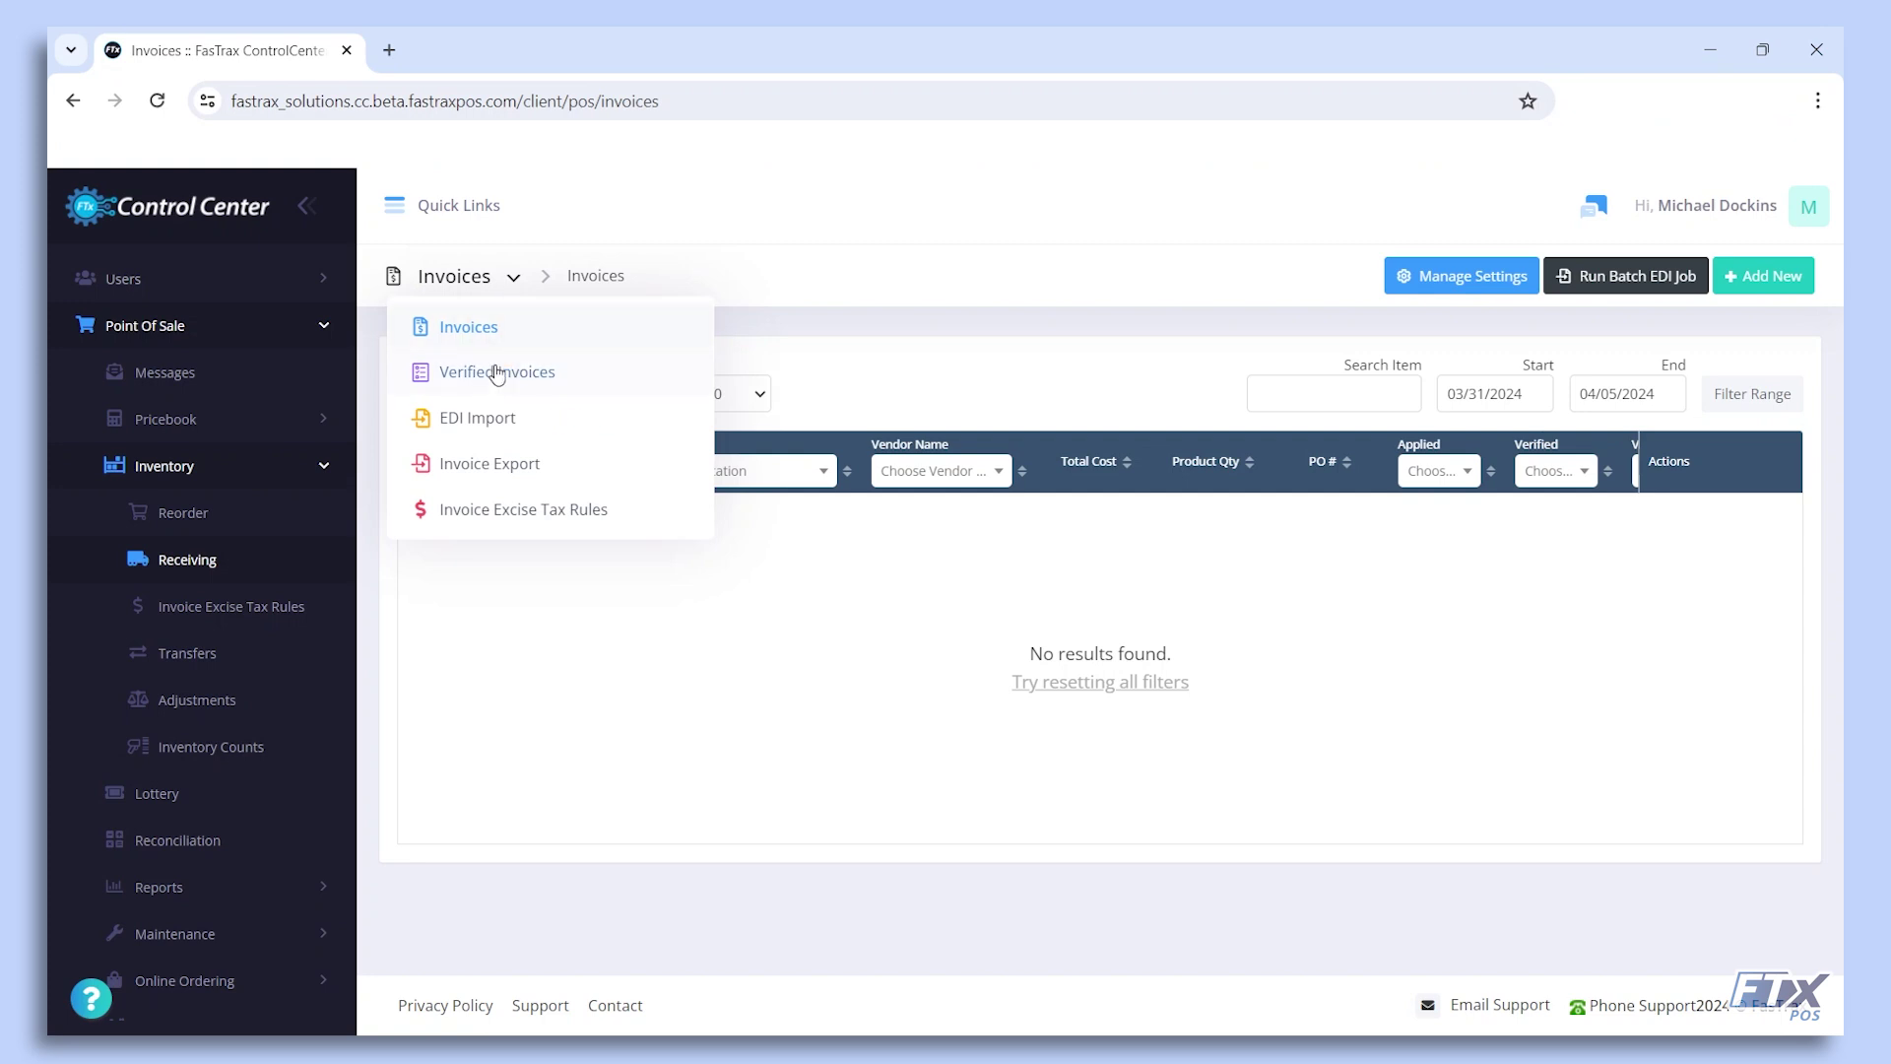
pyautogui.click(479, 419)
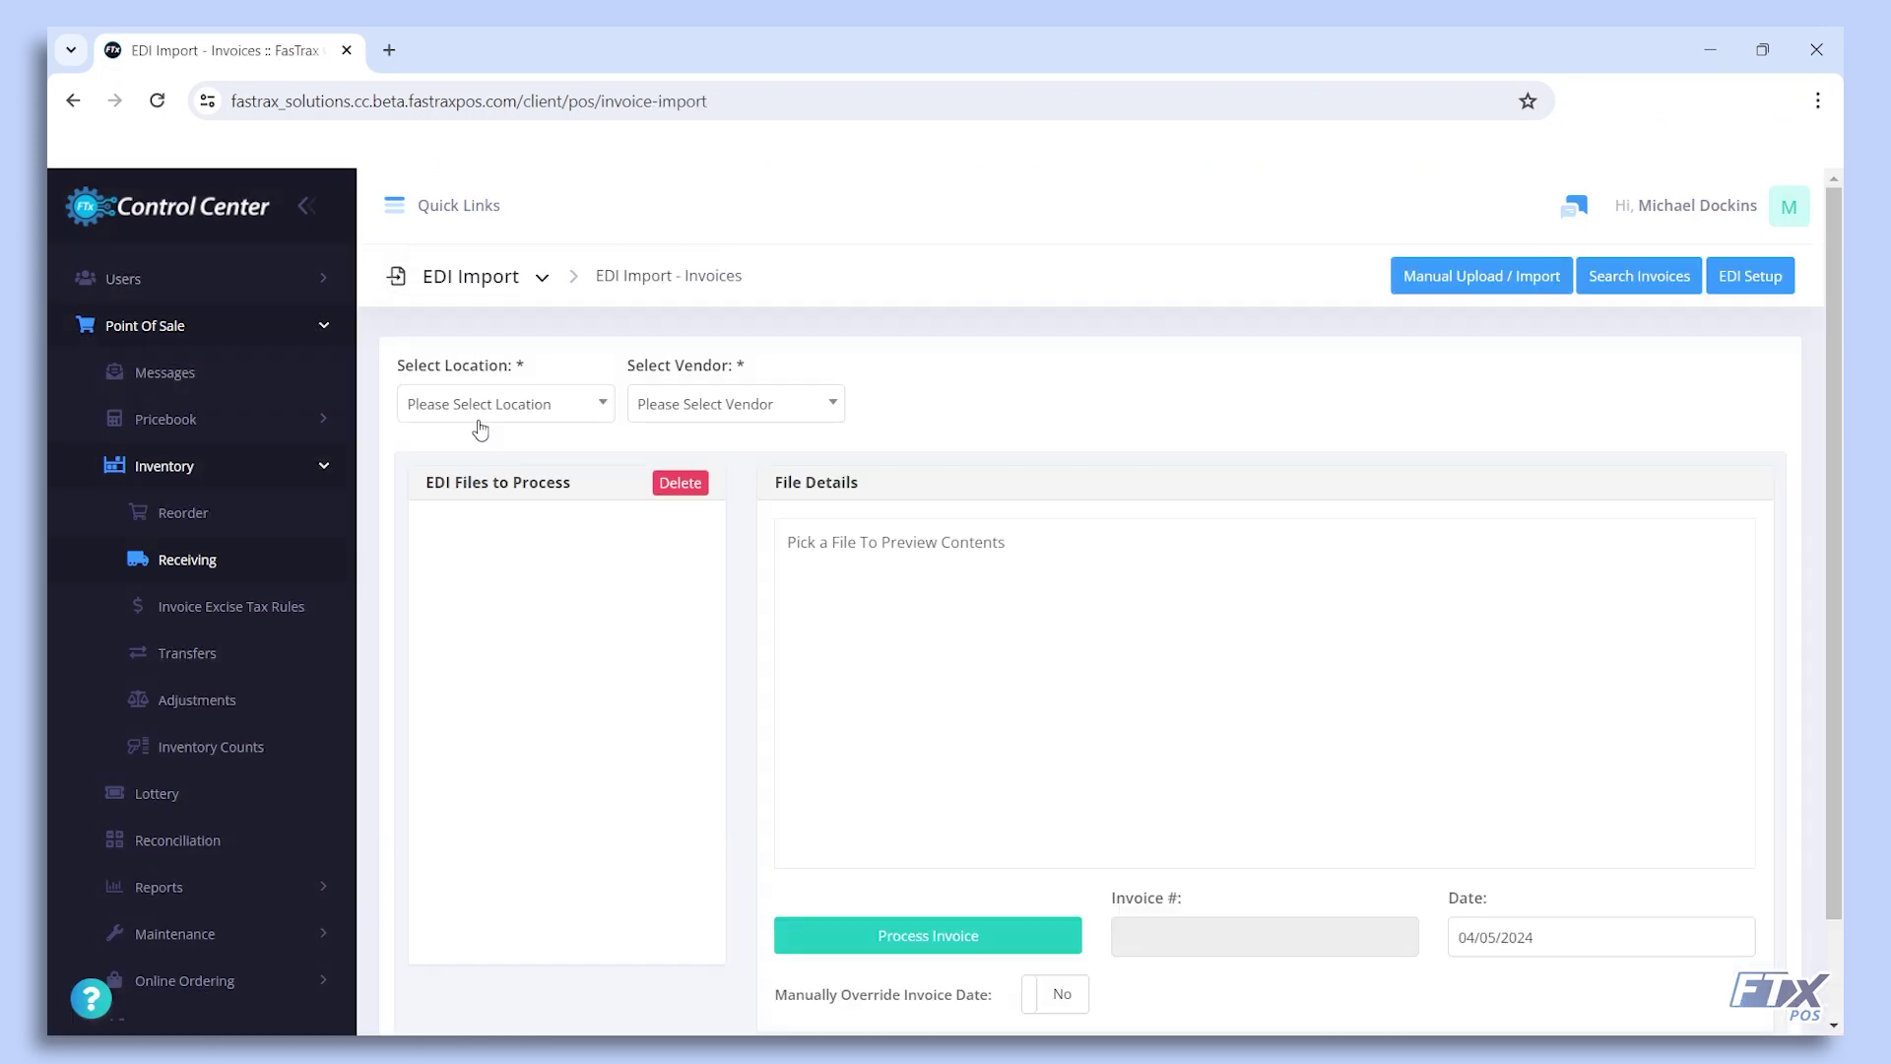
# Search for EDI invoices with 1 - FasTrax Store #1 as the location and Demo Vendor 1 as the vendor
pyautogui.click(479, 414)
pyautogui.click(503, 510)
pyautogui.click(645, 416)
pyautogui.click(682, 512)
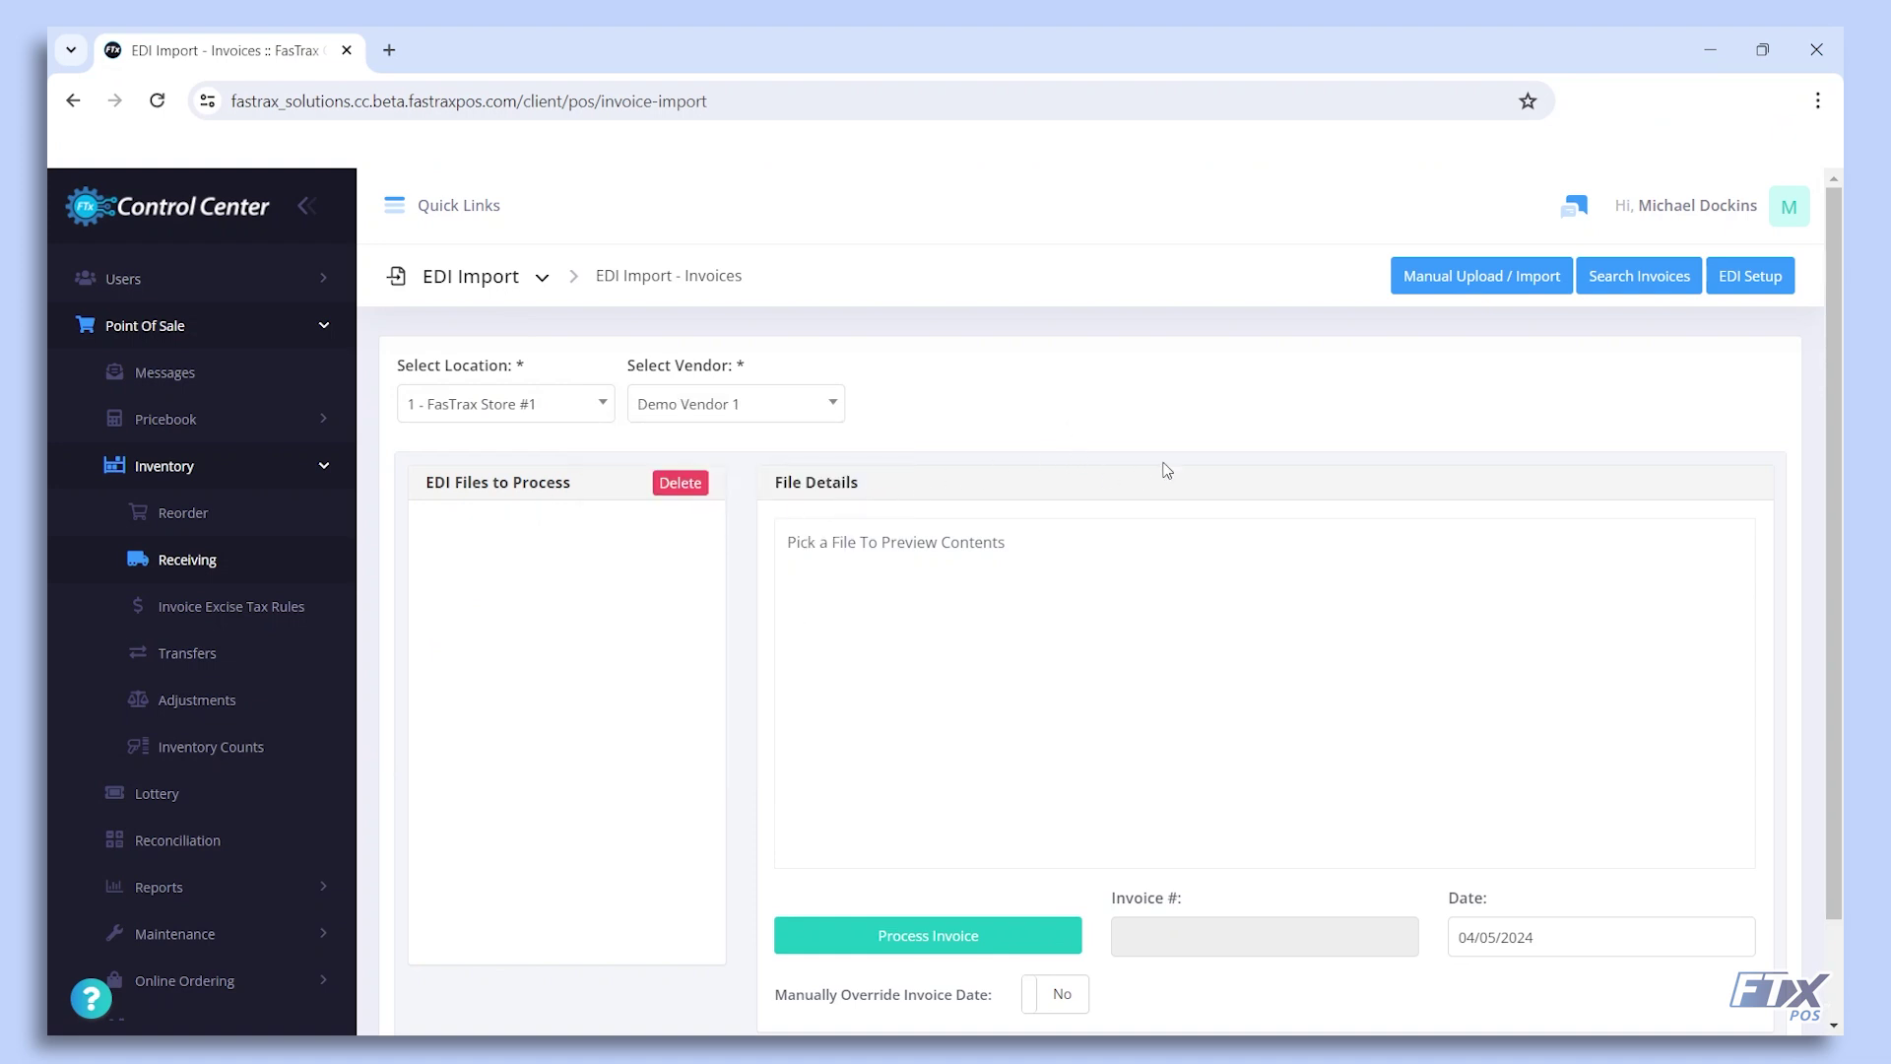
pyautogui.click(1615, 281)
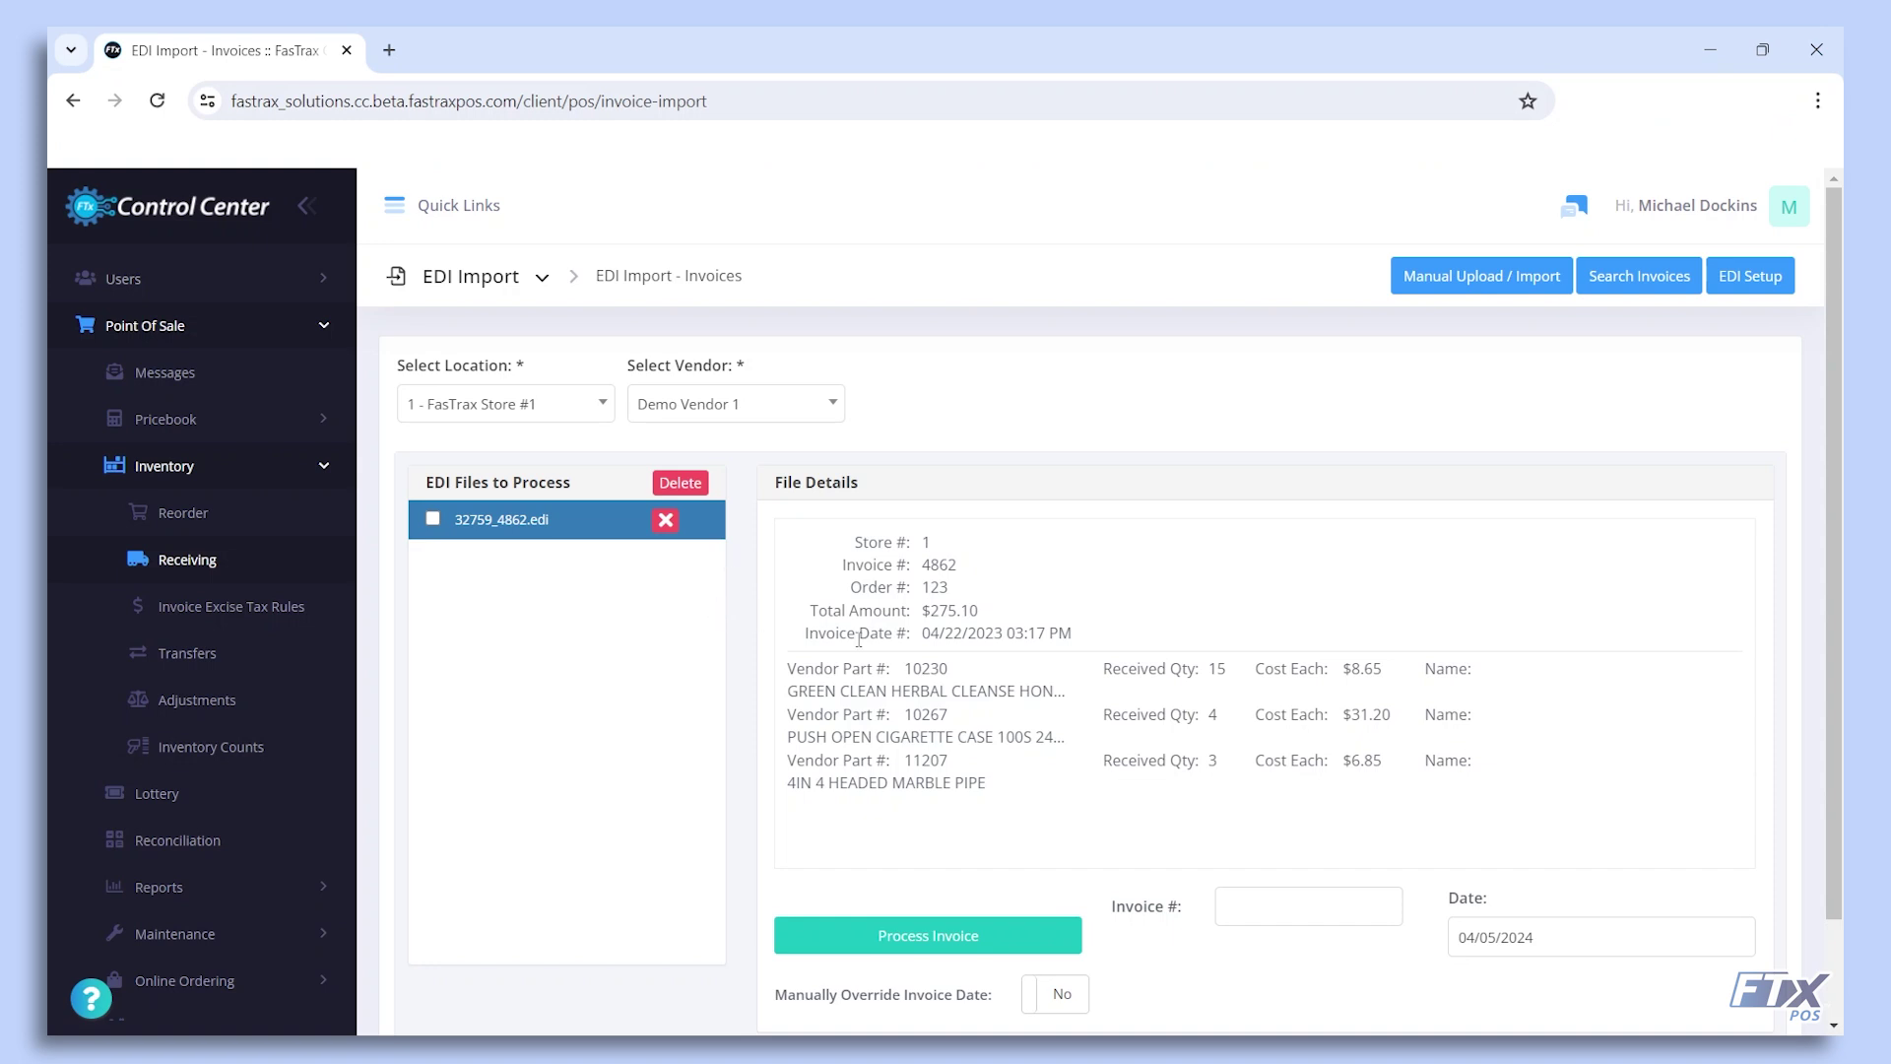
# Process the EDI file 32759_4862.edi as an invoice with the number DEMOINVOICE2
pyautogui.click(512, 530)
pyautogui.click(1241, 907)
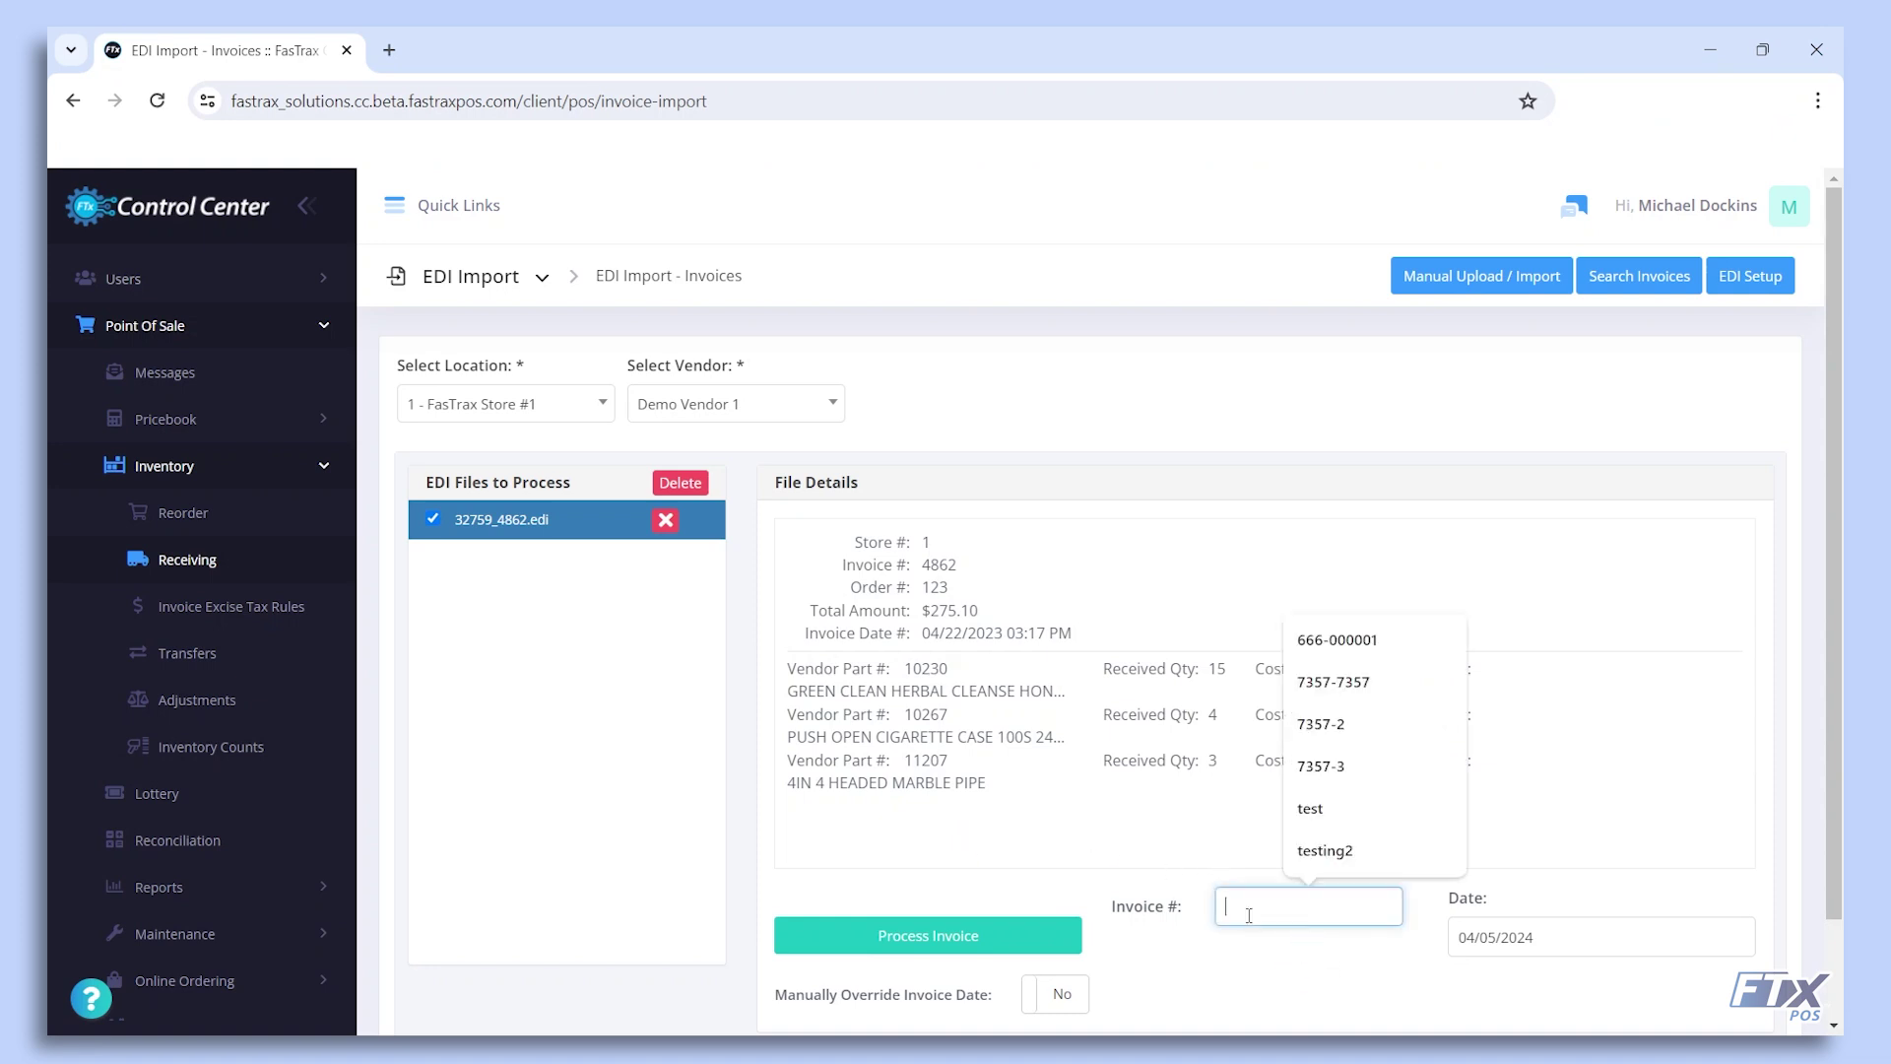
pyautogui.write('DEMOINVOICE1')
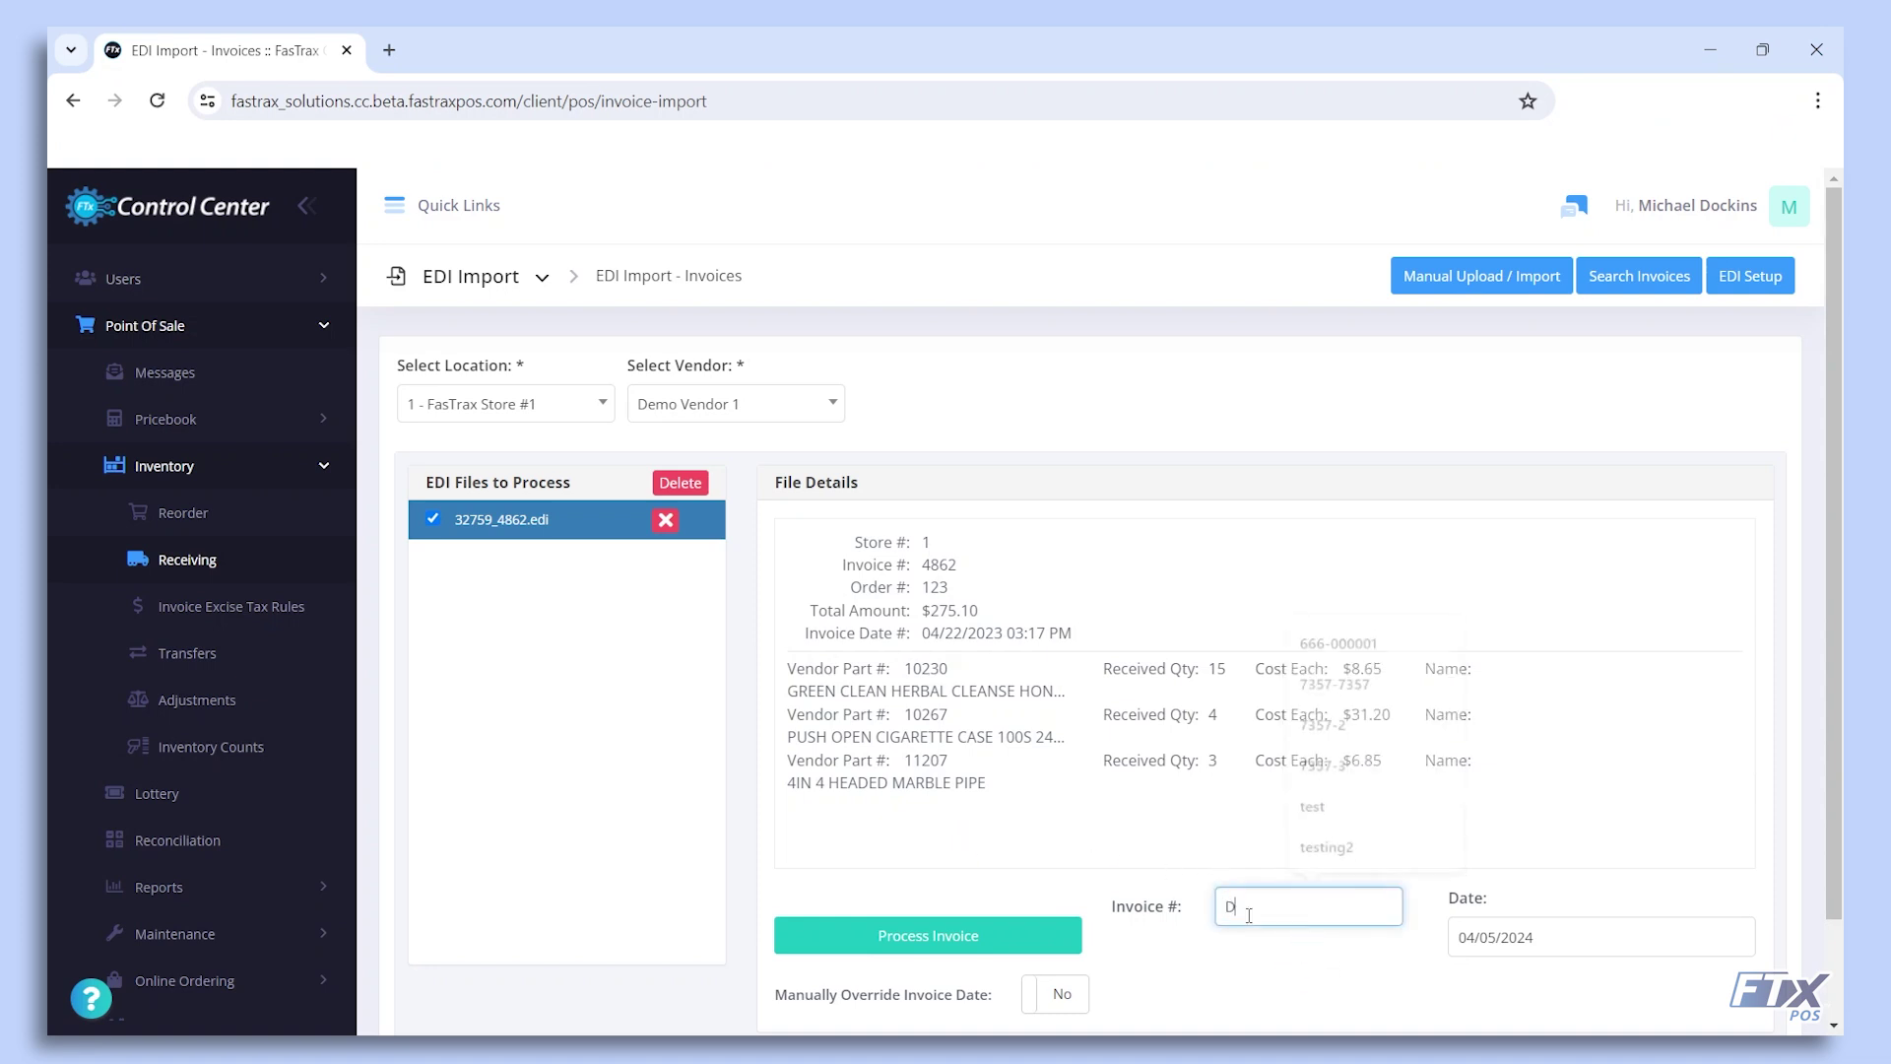
pyautogui.press('BackSpace')
pyautogui.write('2')
pyautogui.click(1079, 946)
pyautogui.click(975, 774)
pyautogui.click(967, 766)
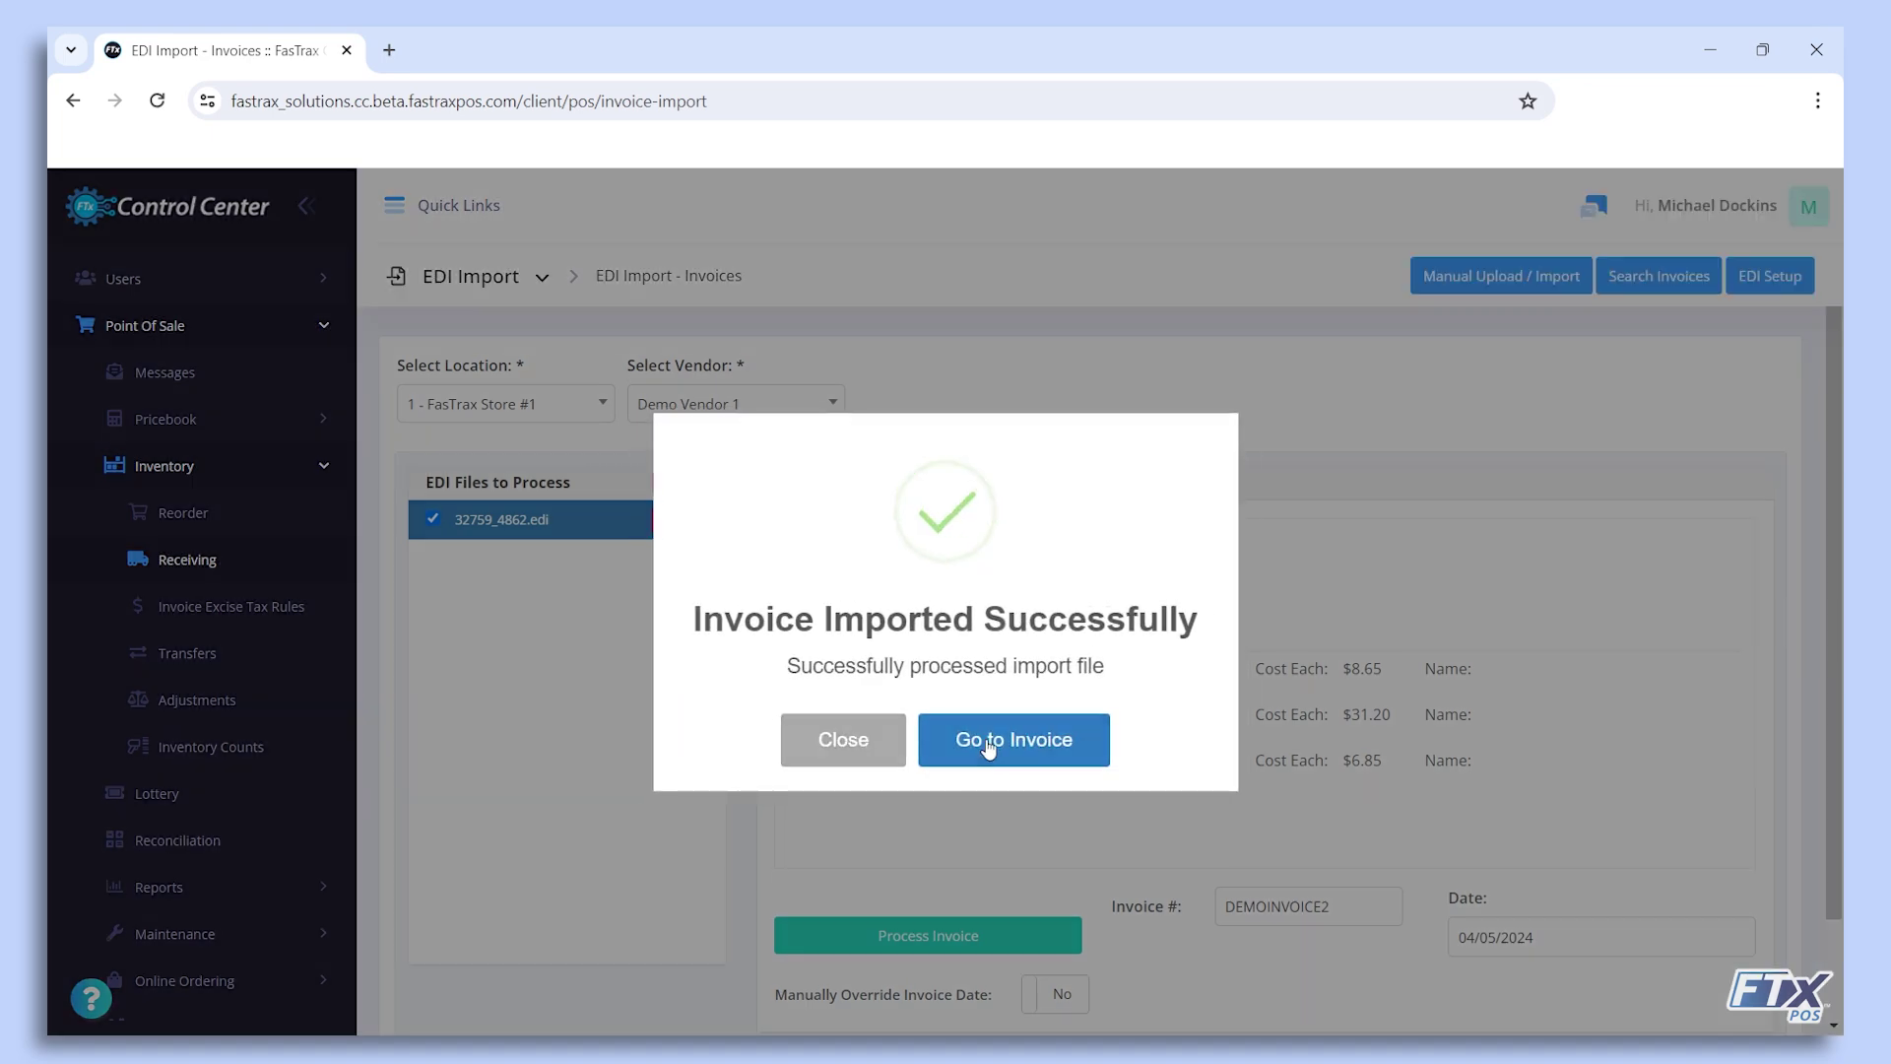
# Go to the imported invoice DEMOINVOICE2 and review its details and products
pyautogui.click(984, 743)
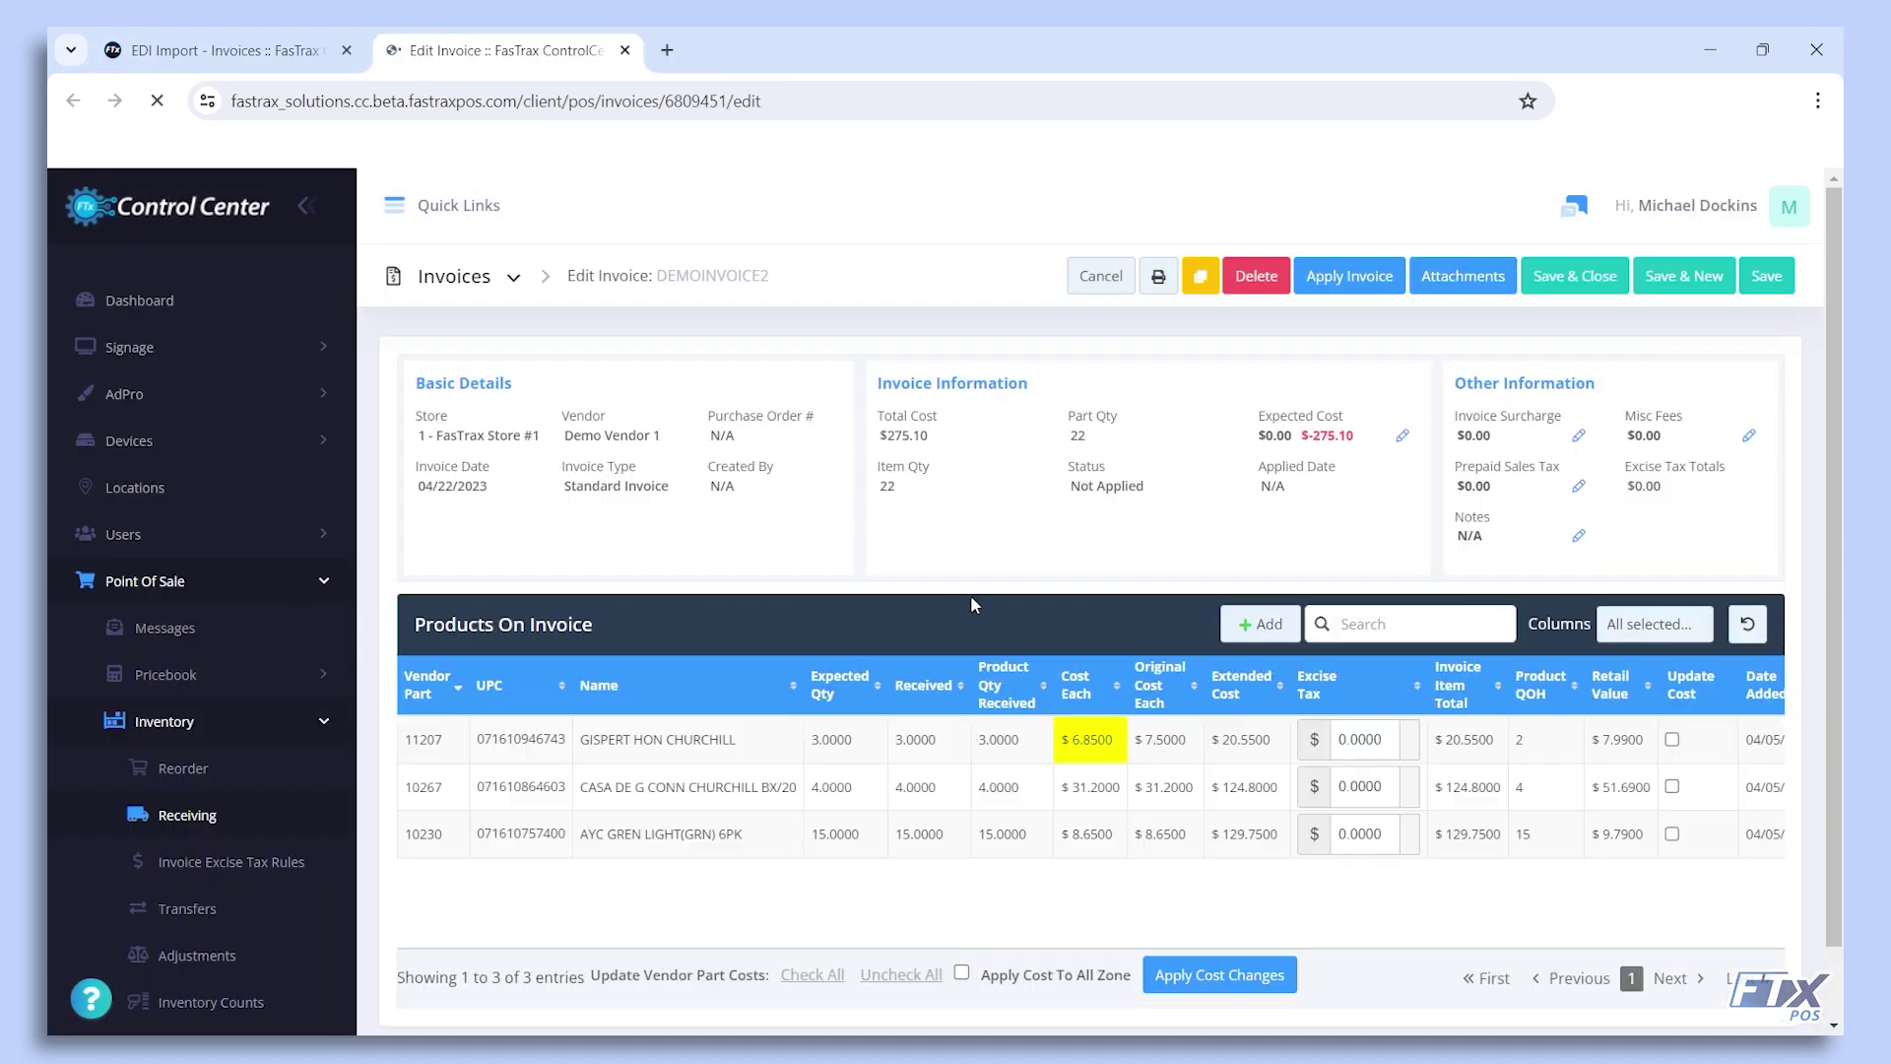
pyautogui.scroll(-1, 1093, 750)
pyautogui.scroll(1, 1094, 750)
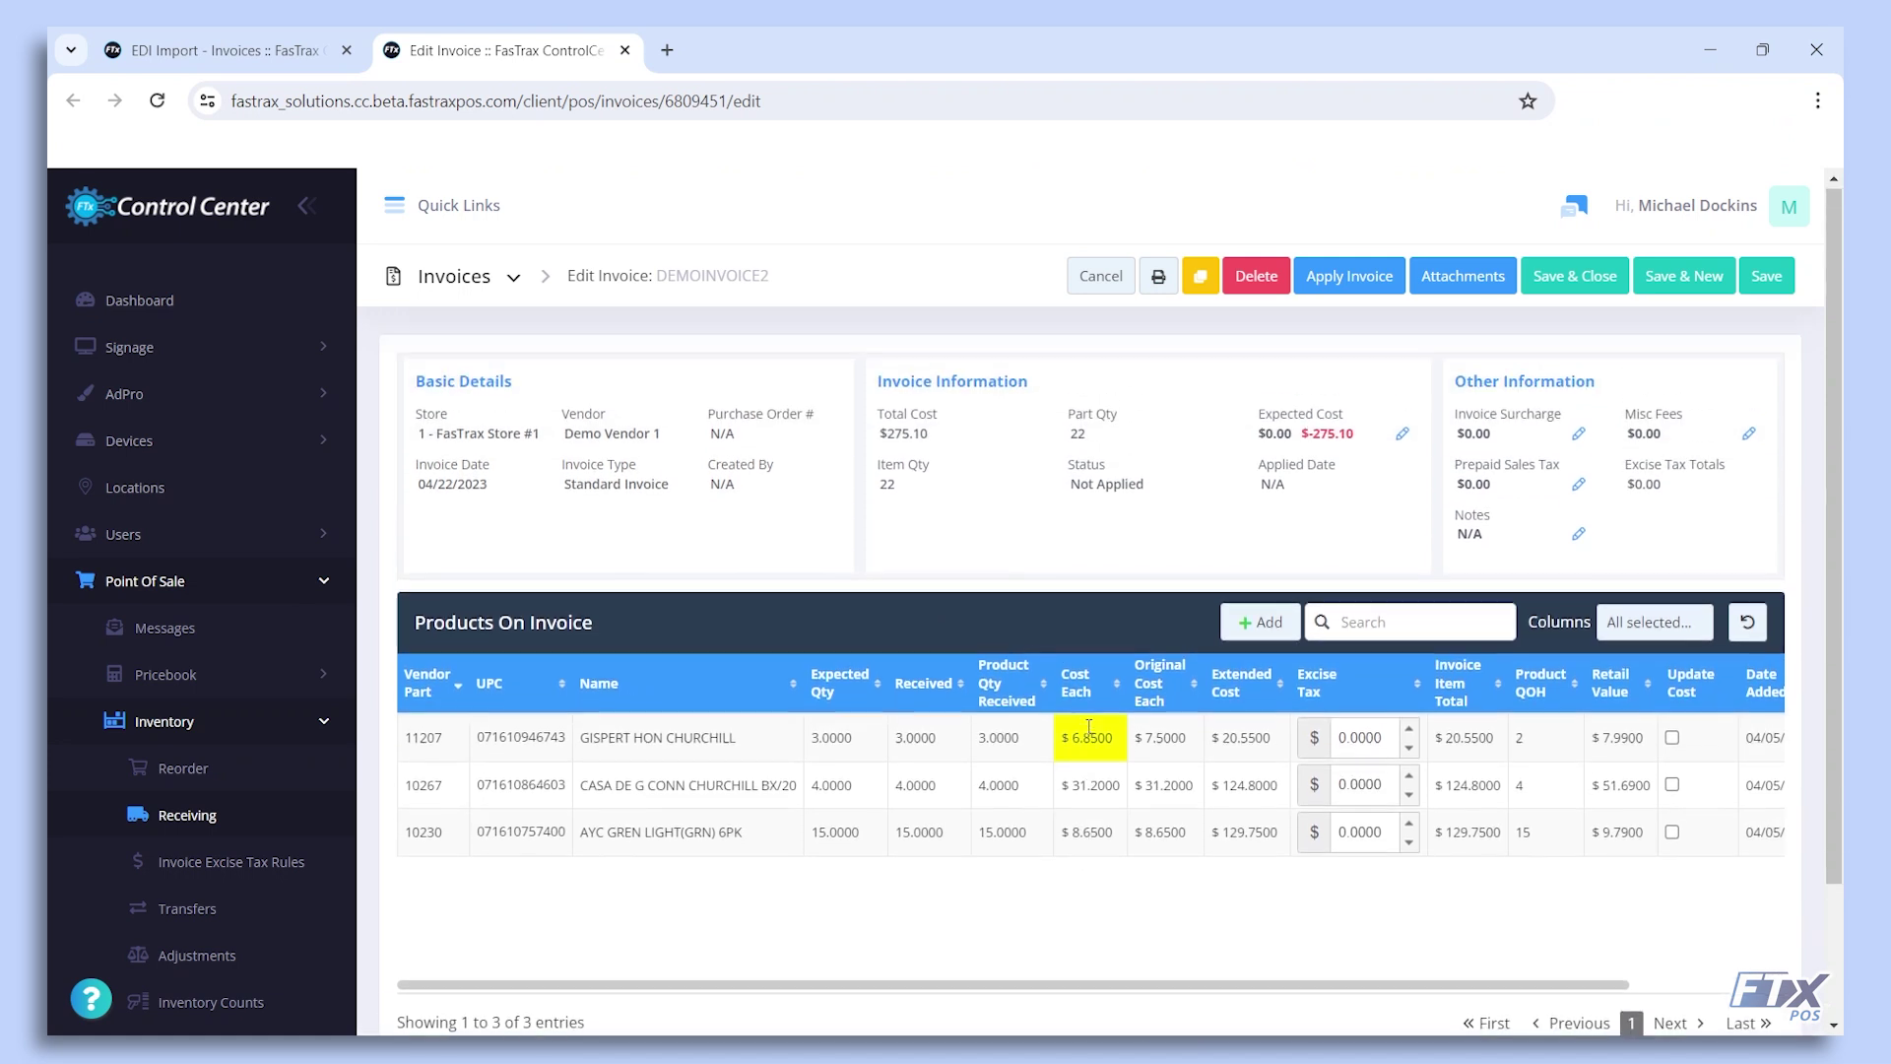